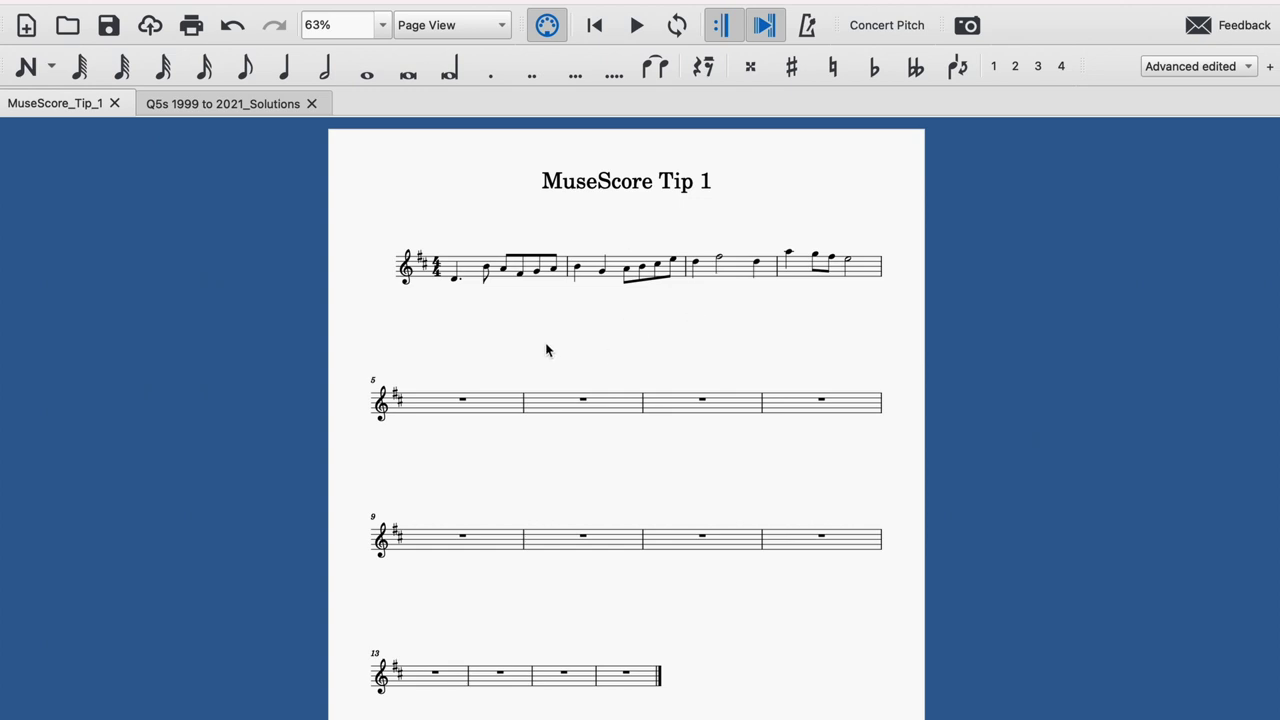
# Hide the whole-bar rests in measures 5 through 16 with V, then clear the selection.
pyautogui.click(473, 411)
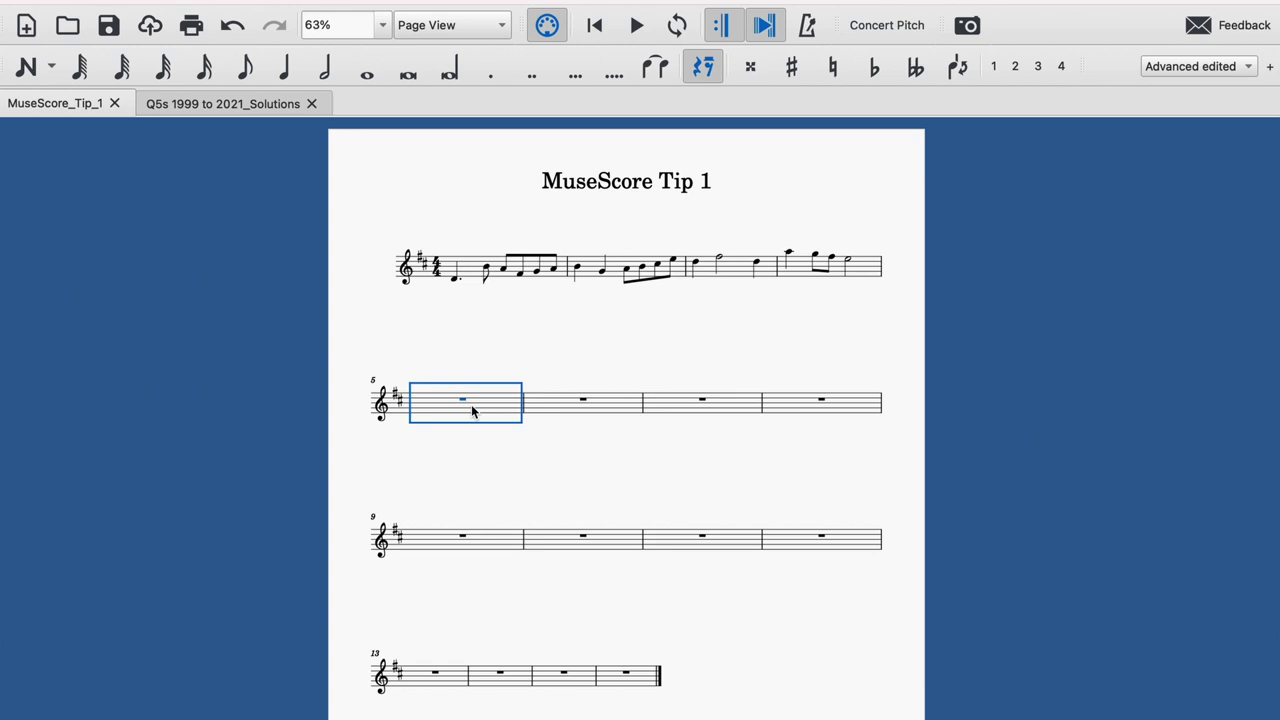
pyautogui.keyDown('shift'); pyautogui.click(641, 680); pyautogui.keyUp('shift')
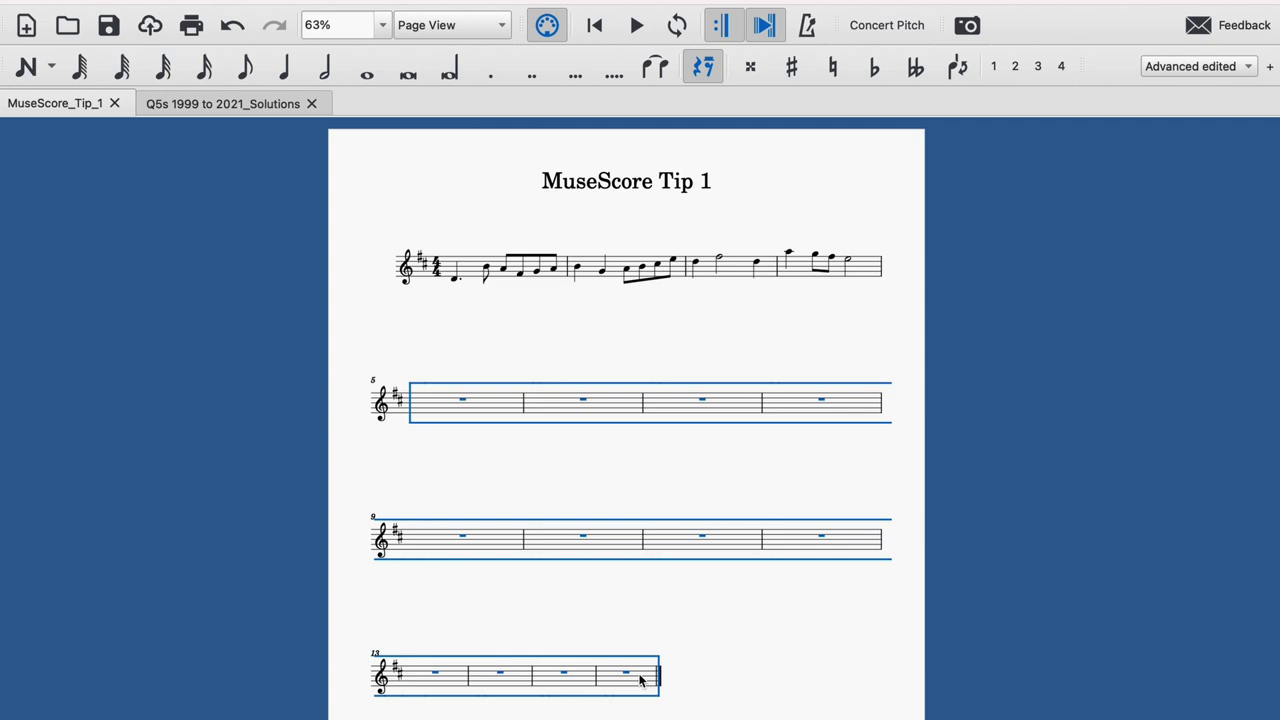
pyautogui.press('v')
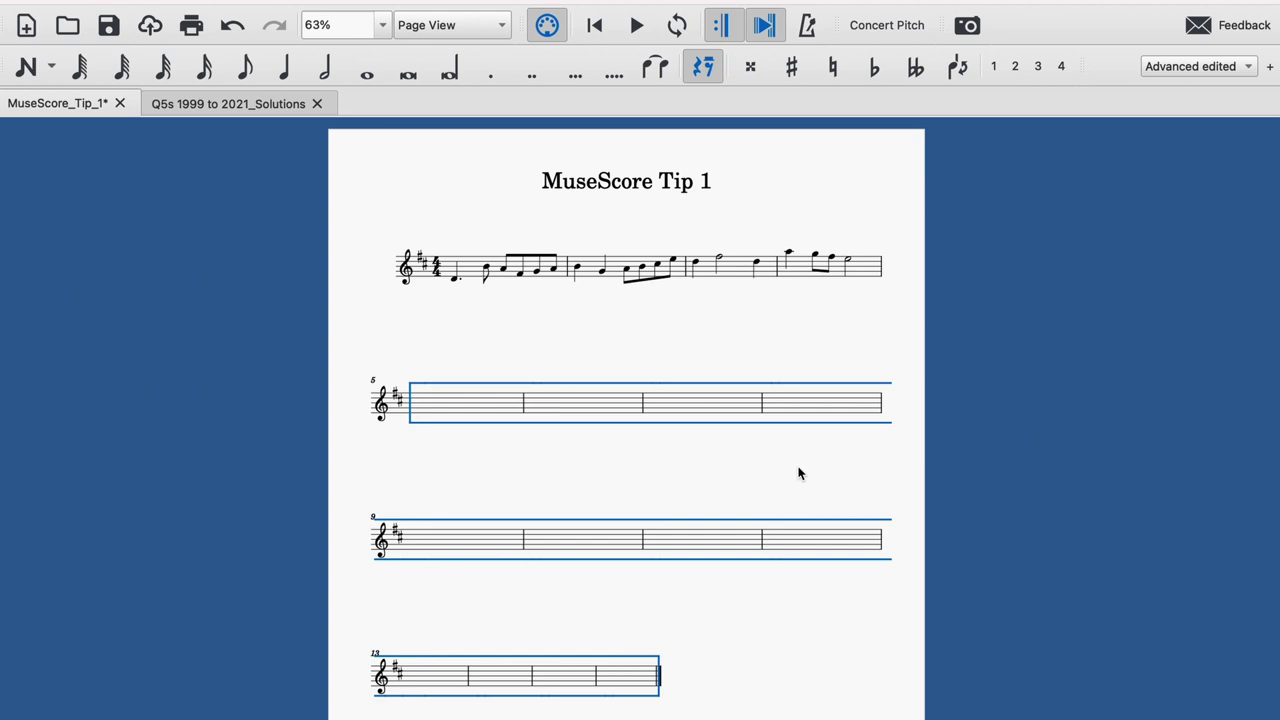
pyautogui.press('Escape')
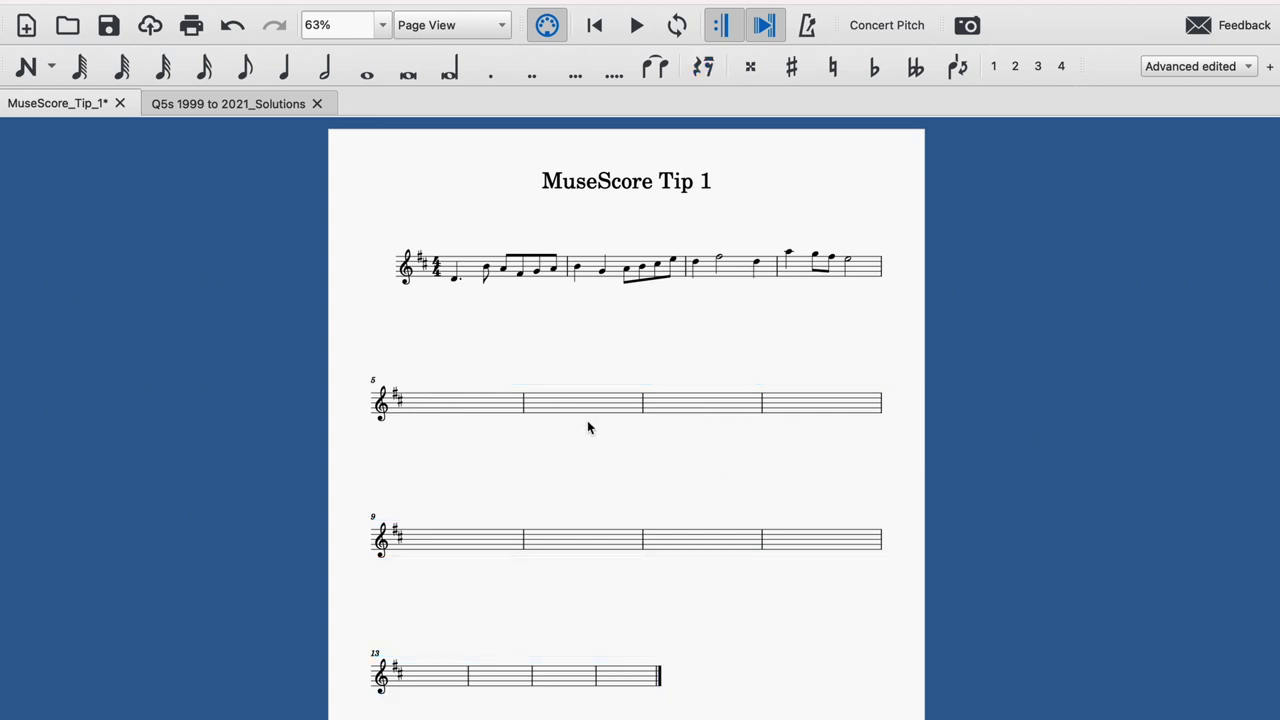
pyautogui.moveTo(420, 682); pyautogui.dragTo(641, 683)
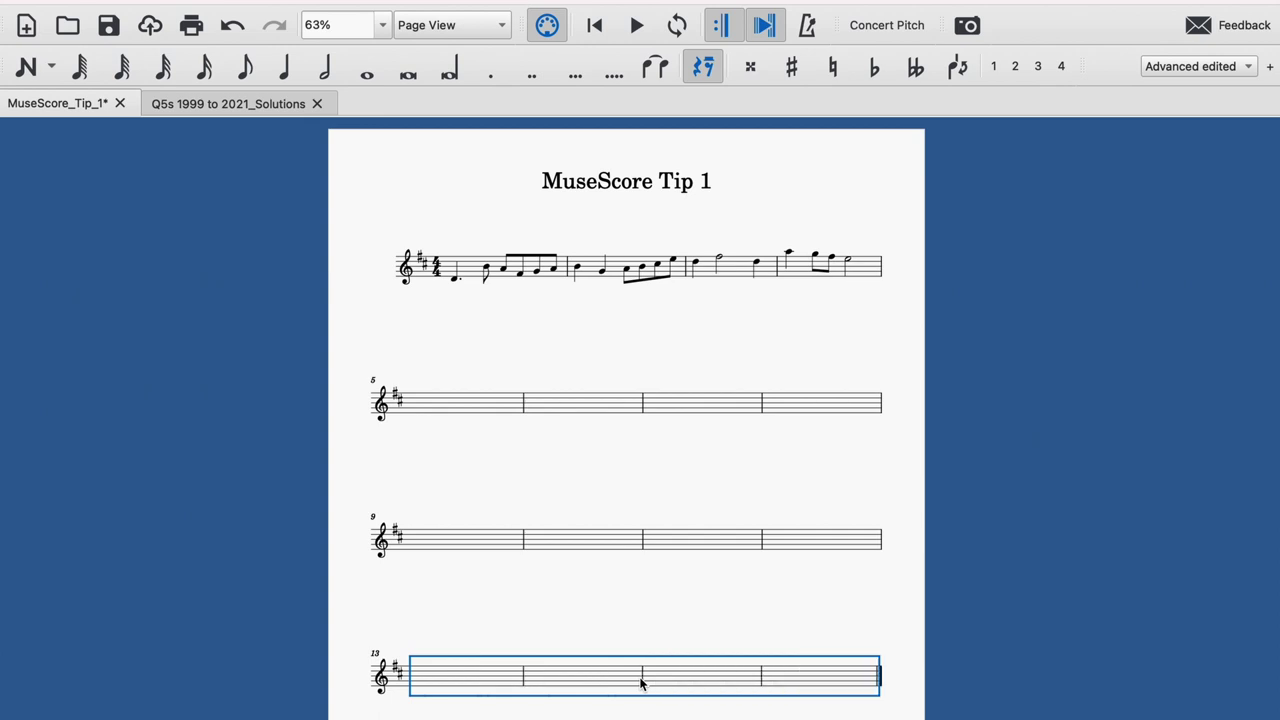
pyautogui.press('Escape')
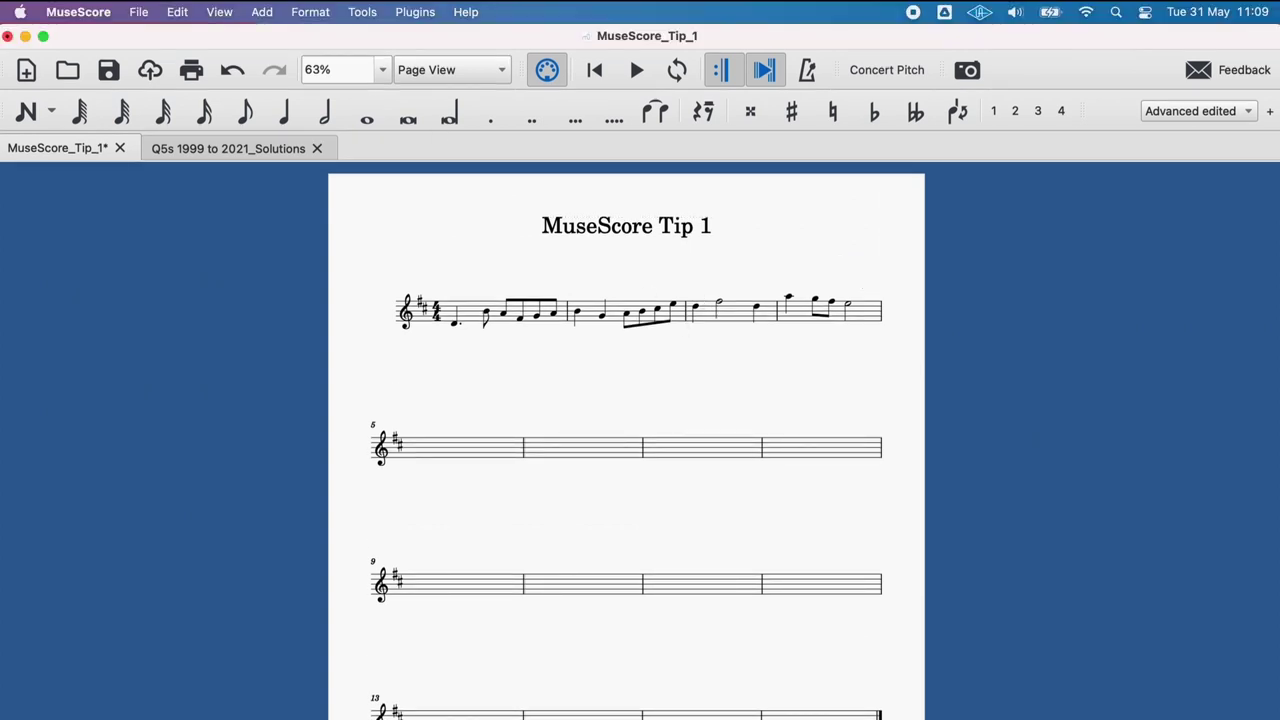
# Turn on Show Invisible, Show Unprintable and Show Frames in the View menu.
pyautogui.click(222, 12)
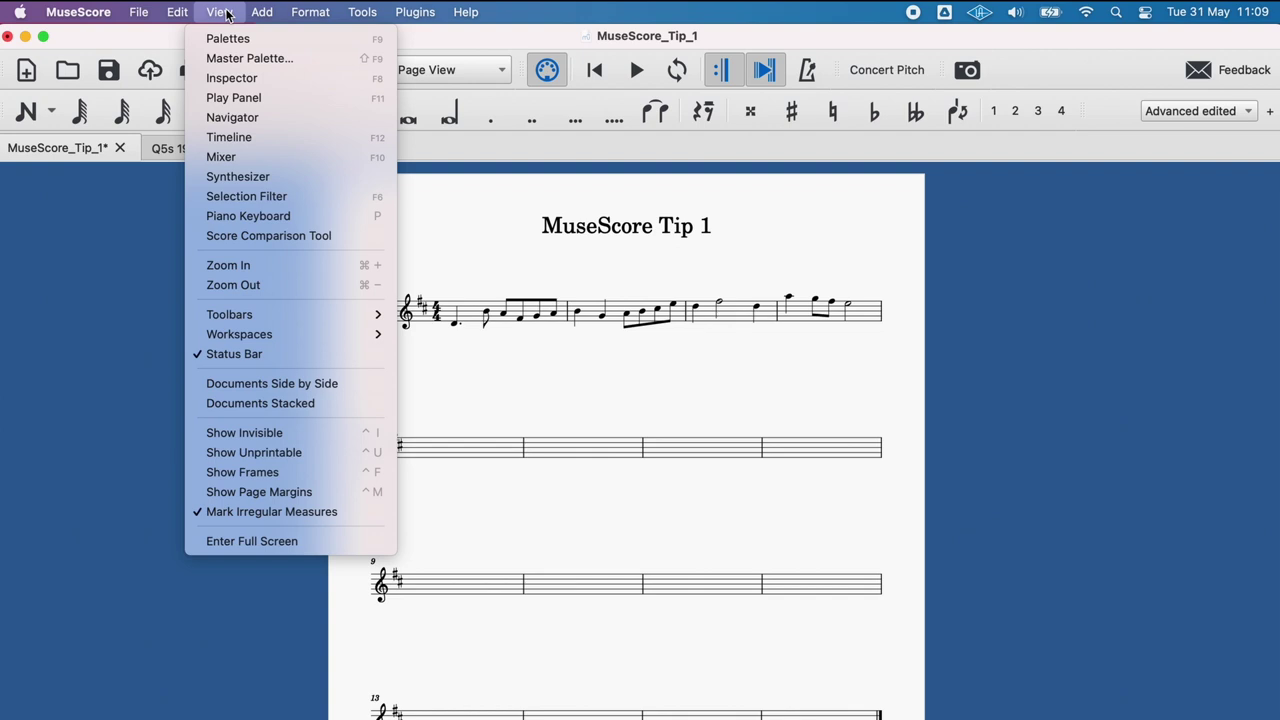
pyautogui.click(259, 434)
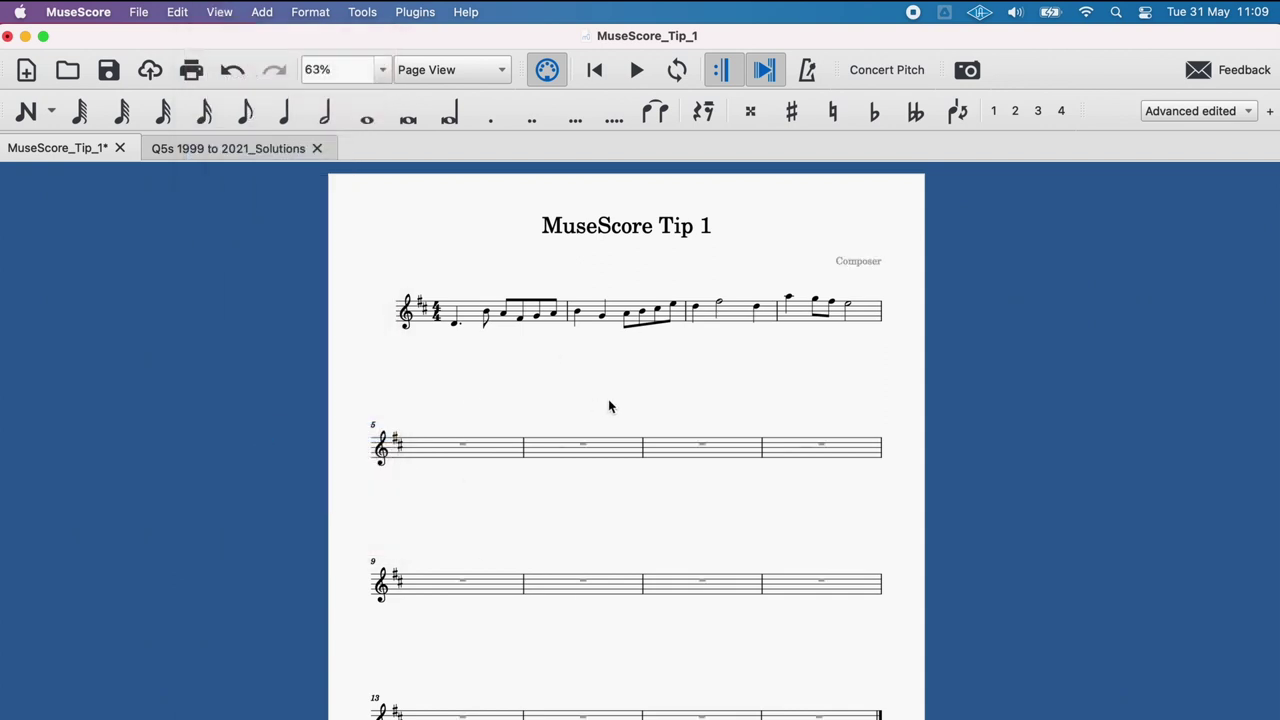
pyautogui.click(220, 12)
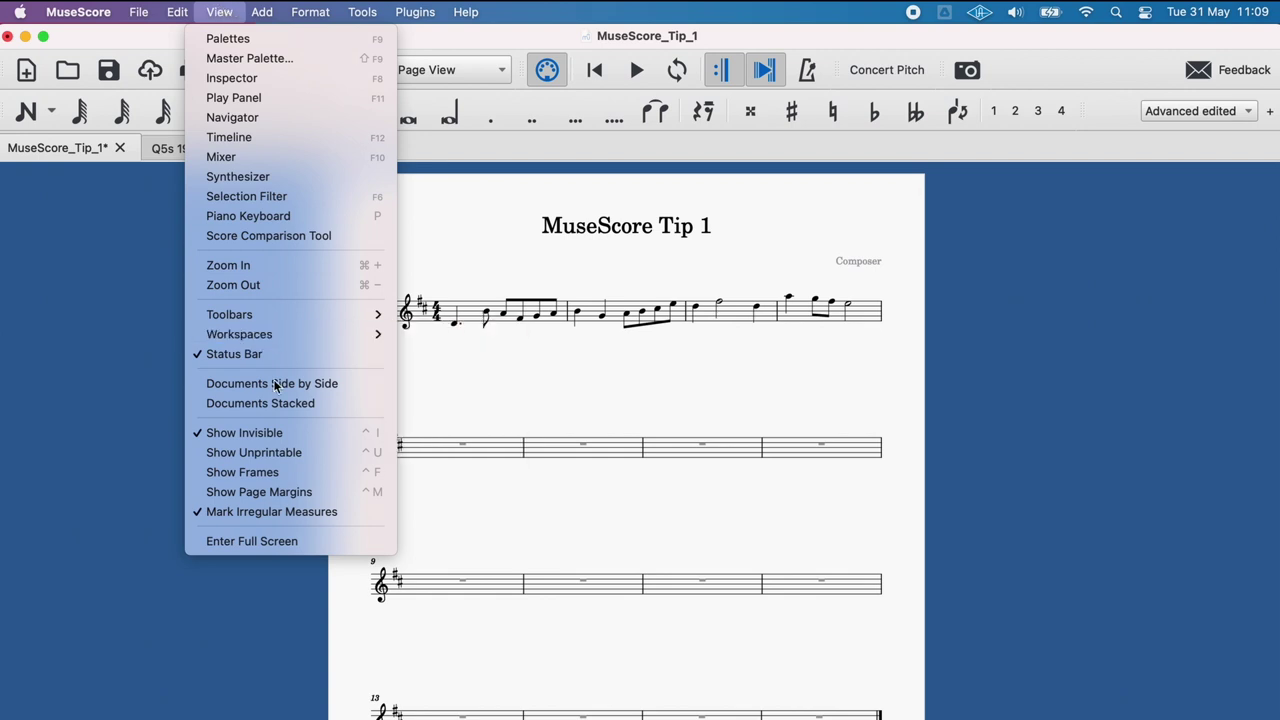
pyautogui.click(263, 455)
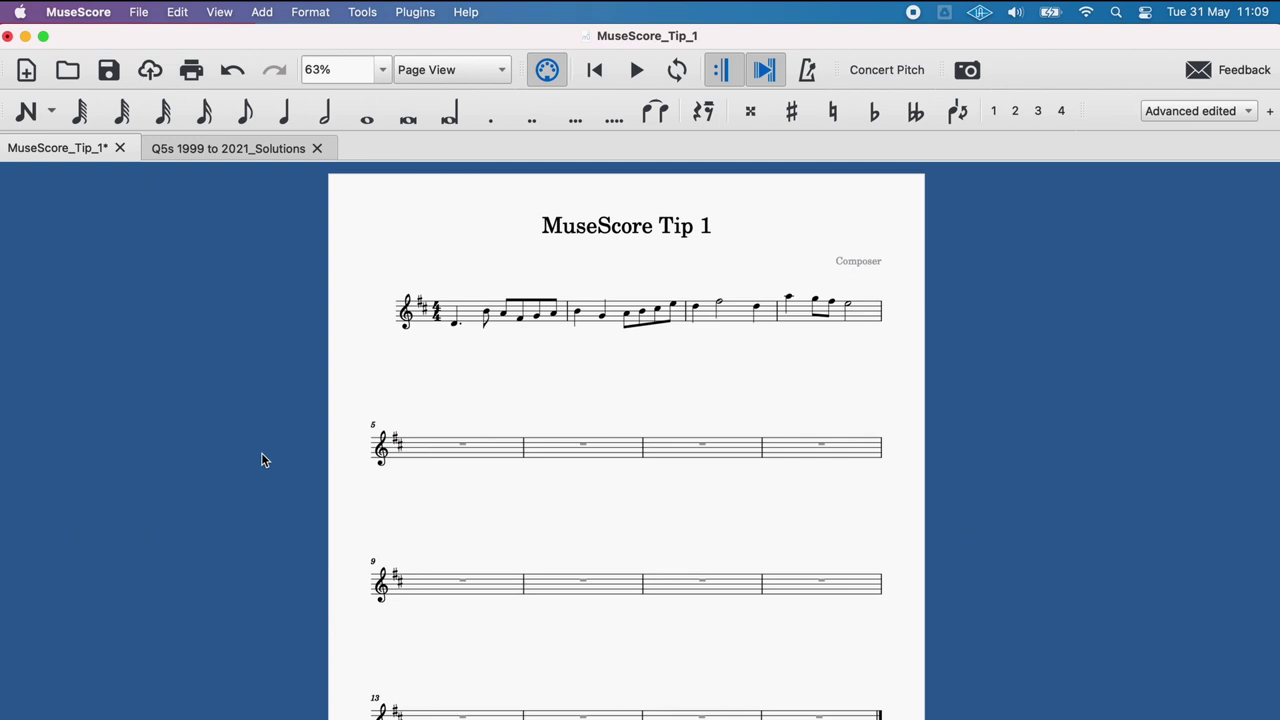
pyautogui.click(220, 12)
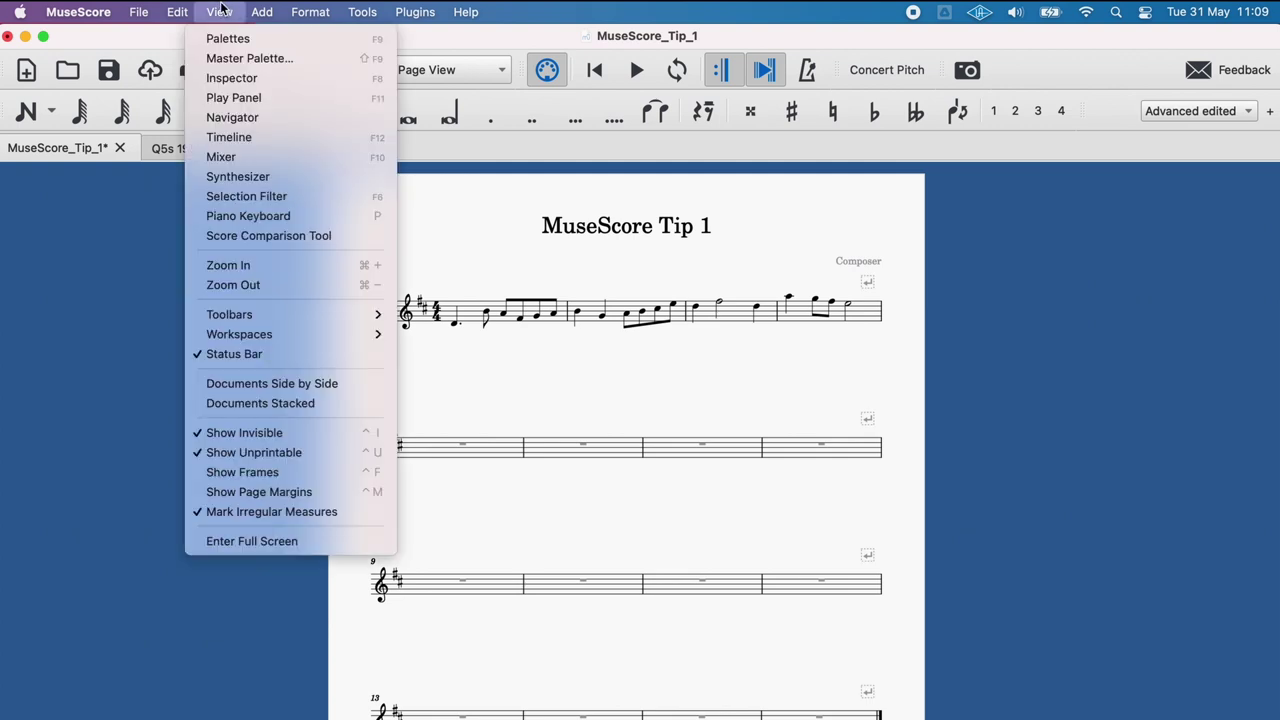
pyautogui.click(229, 477)
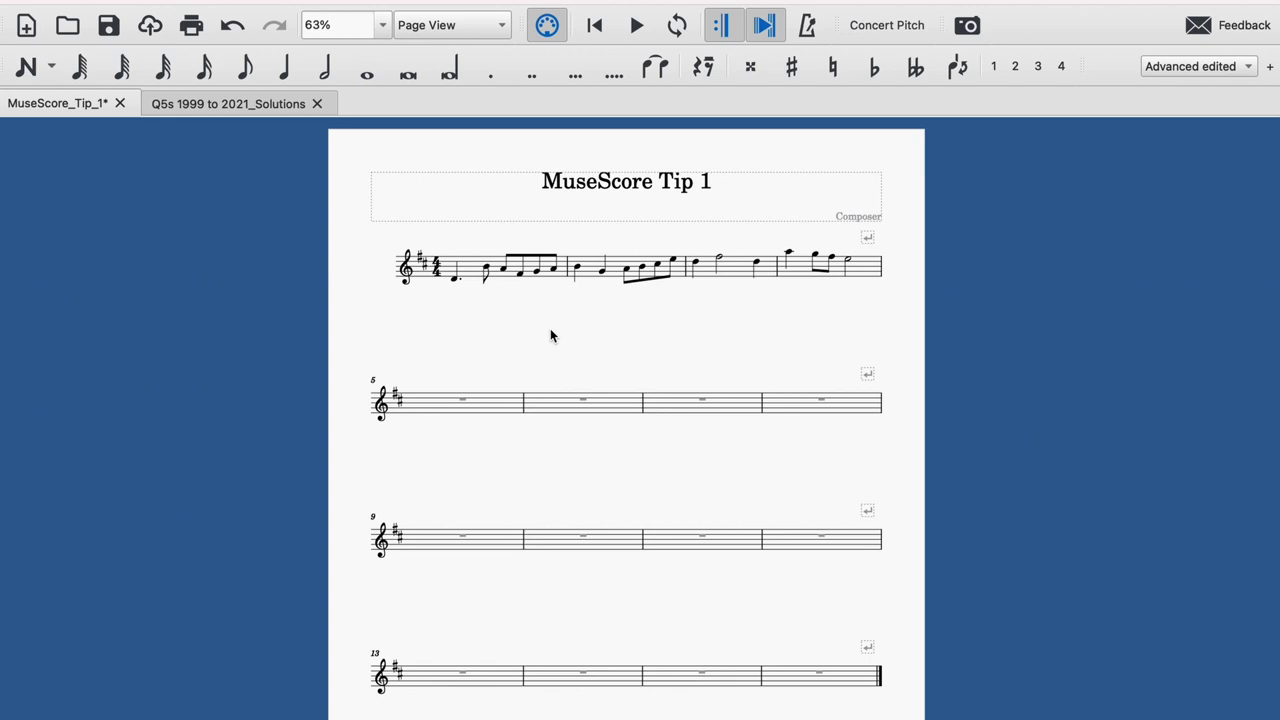
# Find the Show frames entry in the Preferences shortcut list and cancel its editor unchanged.
pyautogui.press('super+comma')
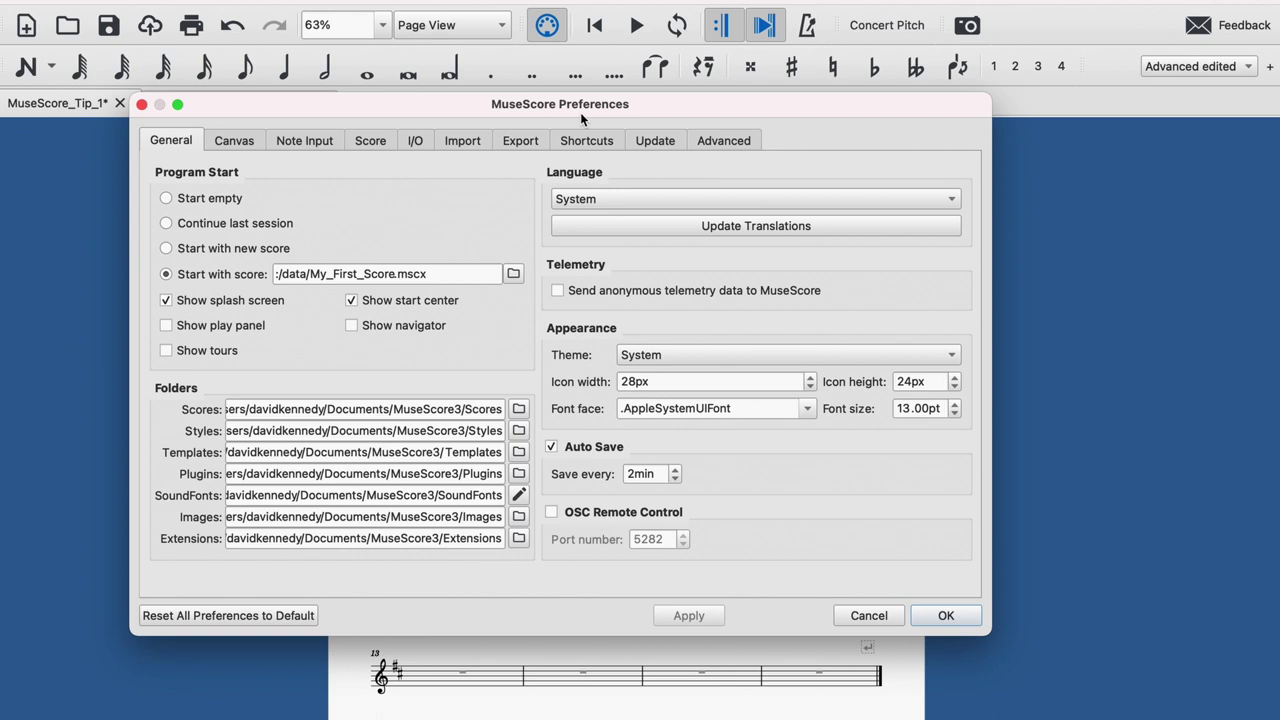
pyautogui.click(597, 141)
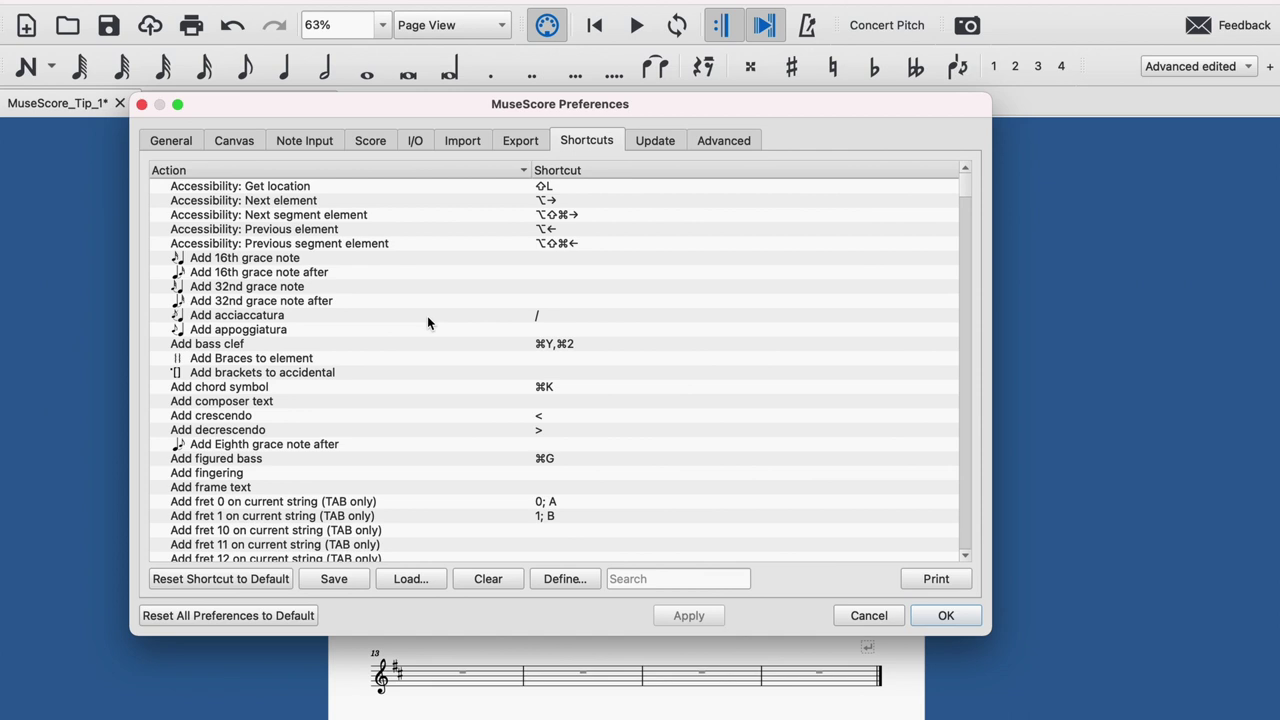
pyautogui.scroll(-10, 437, 322)
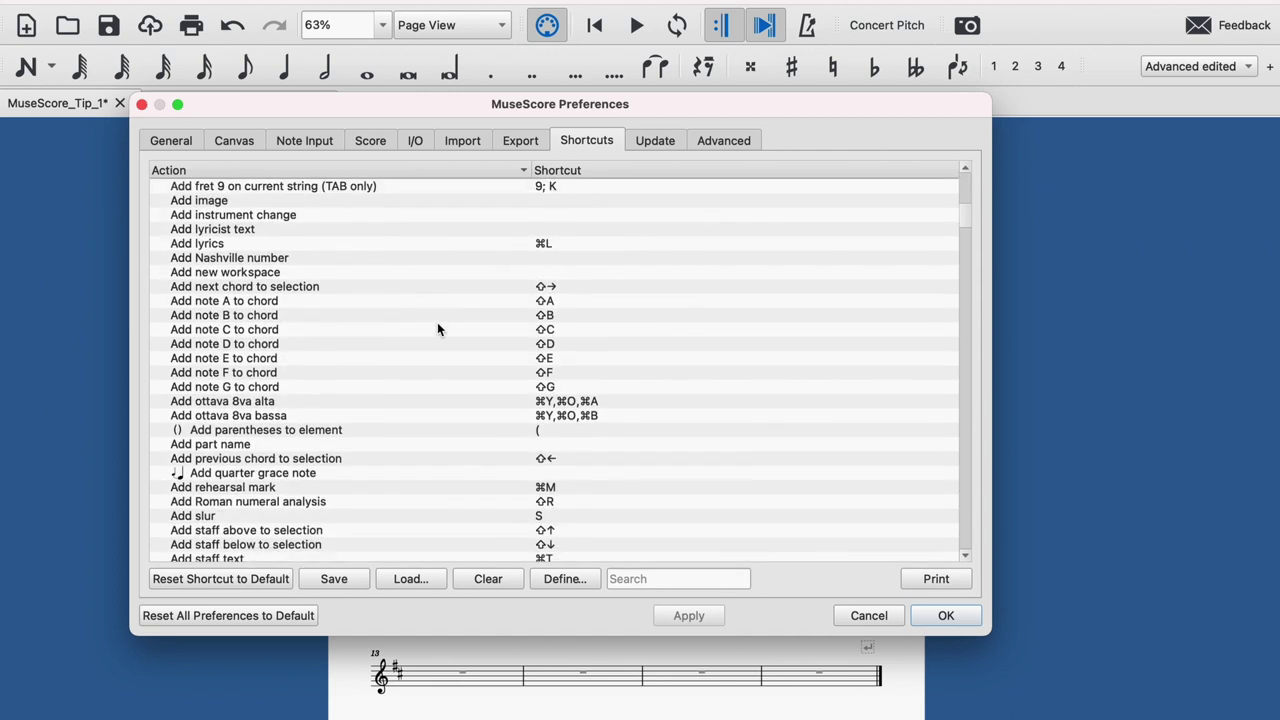
pyautogui.scroll(-20, 437, 322)
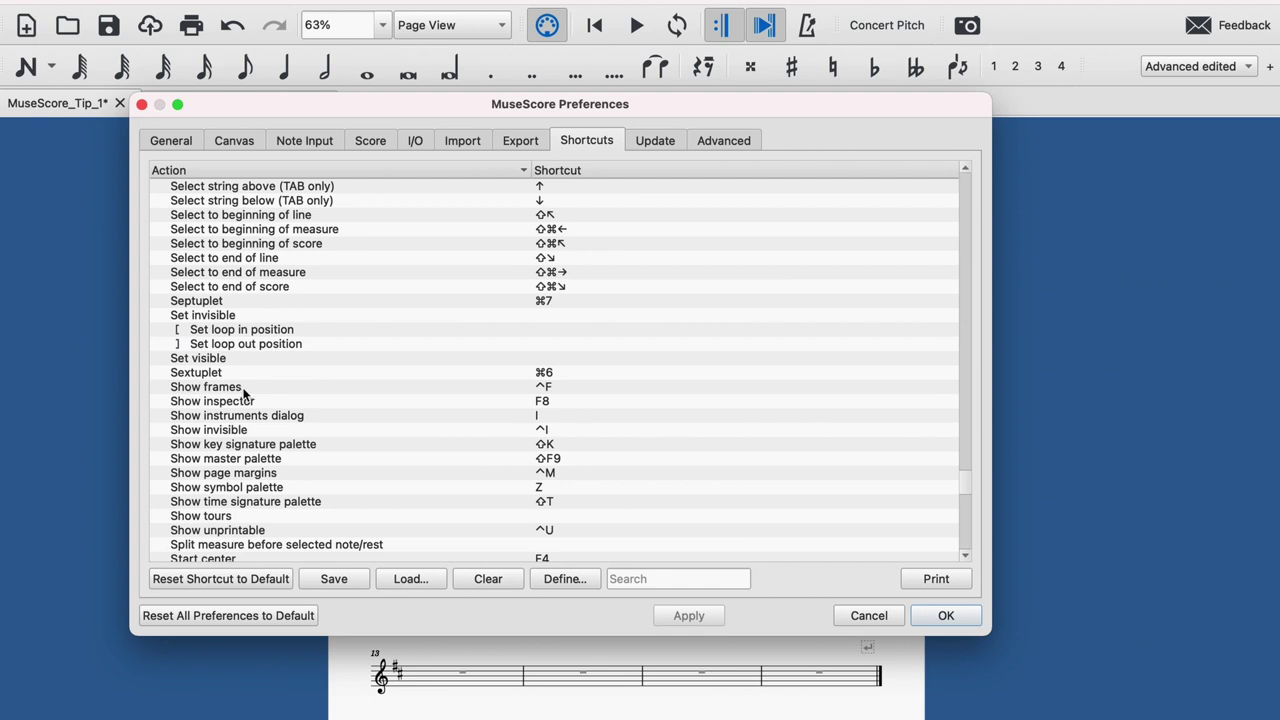
pyautogui.doubleClick(243, 388)
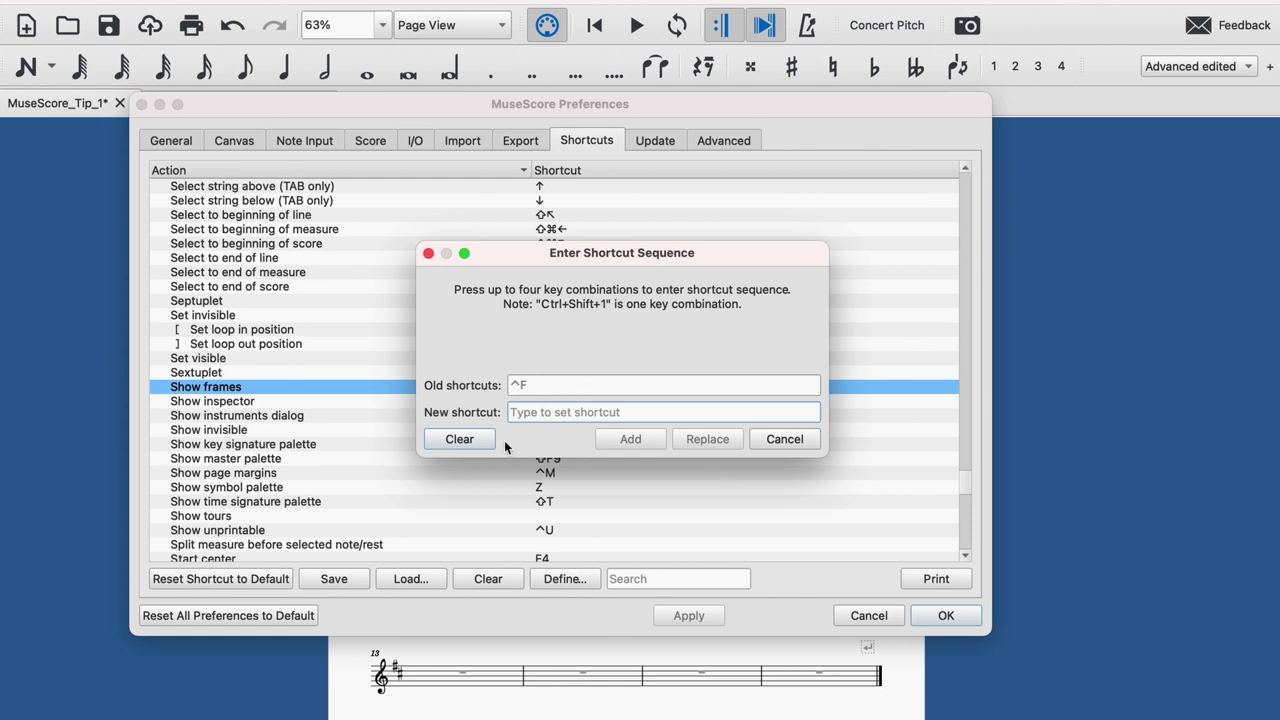
pyautogui.click(785, 439)
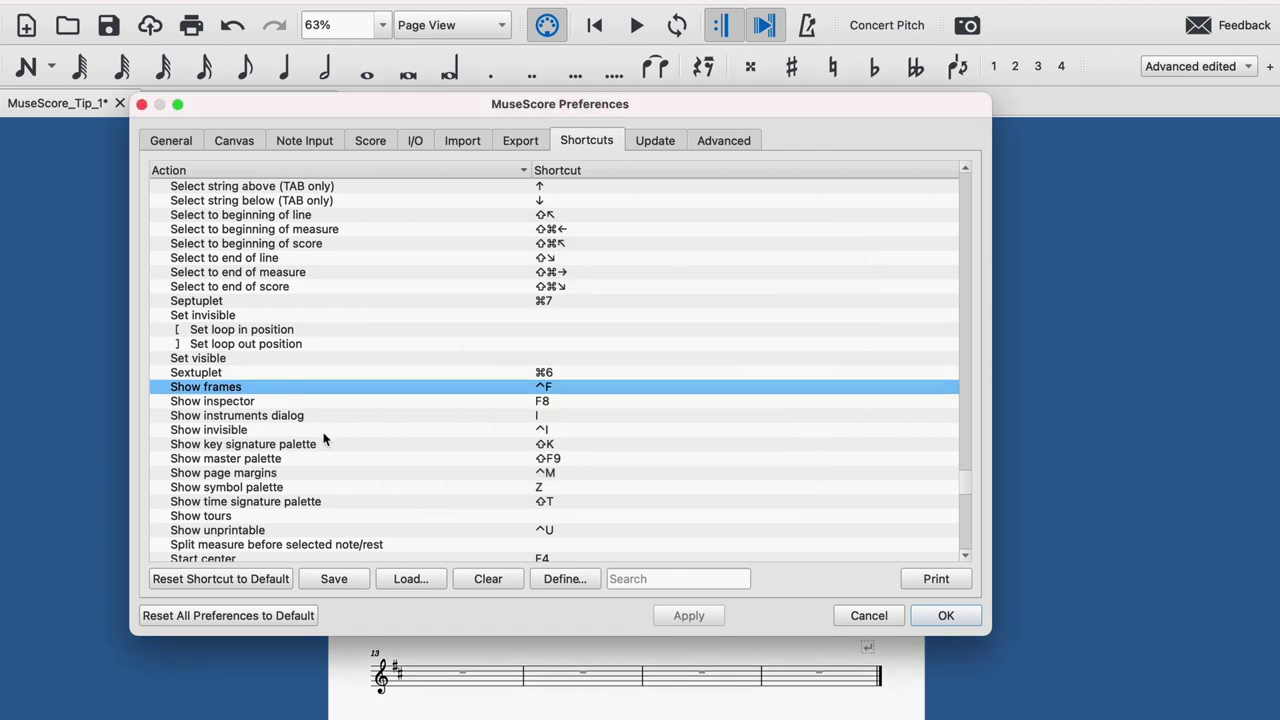
pyautogui.scroll(-1, 322, 431)
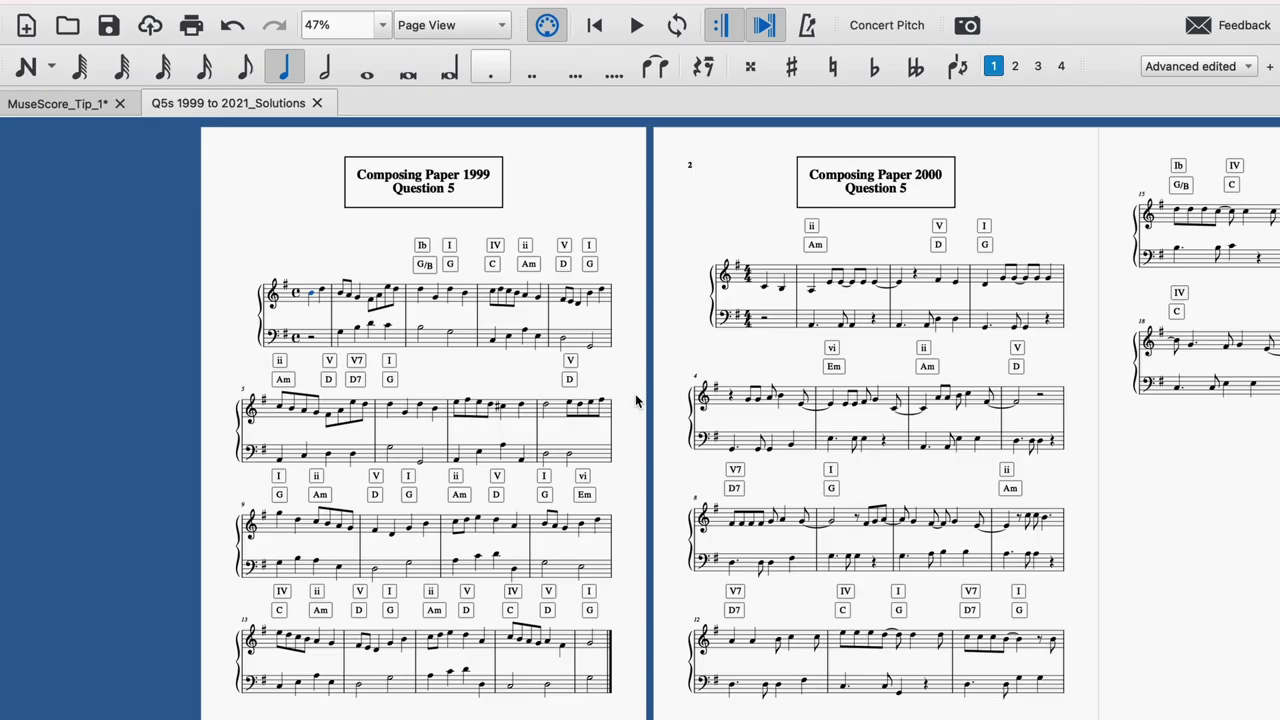
pyautogui.scroll(8, 635, 394)
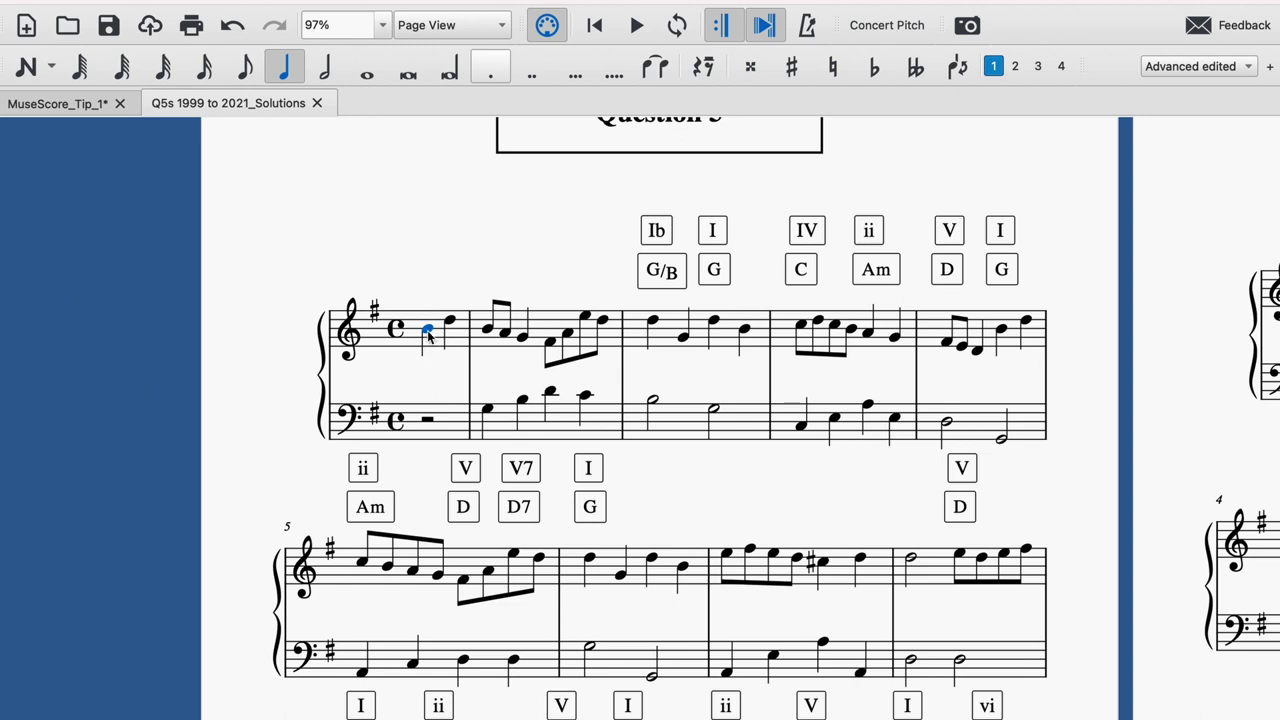
pyautogui.click(428, 396)
pyautogui.click(428, 329)
pyautogui.press('Up')
pyautogui.press('Up')
pyautogui.press('Down')
pyautogui.press('Up')
pyautogui.press('Up')
pyautogui.press('Up')
pyautogui.press('Up')
pyautogui.press('Up')
pyautogui.press('Up')
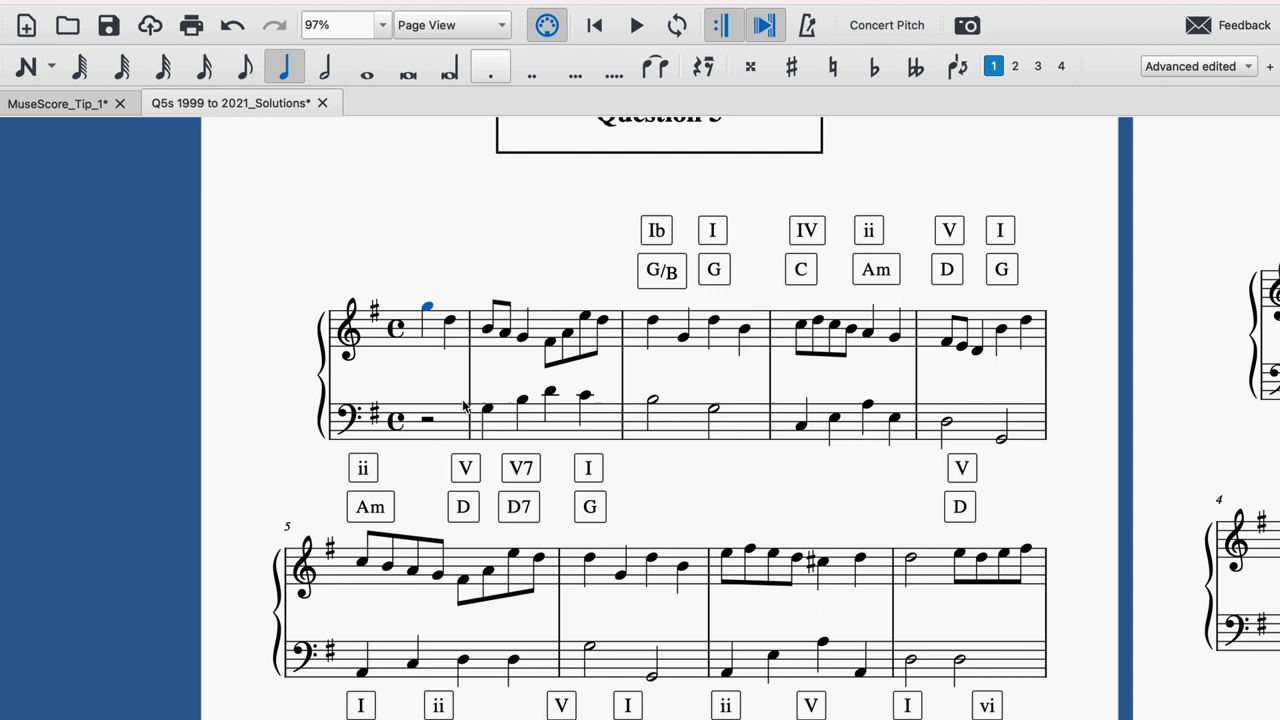
pyautogui.press('Down')
pyautogui.press('Down')
pyautogui.press('Down')
pyautogui.press('Down')
pyautogui.press('Down')
pyautogui.press('Down')
pyautogui.press('Down')
pyautogui.press('Up')
pyautogui.press('Up')
# Flip bar 1's first treble note stem upward with X, then step between measure 2's treble and bass notes.
pyautogui.press('x')
pyautogui.hotkey('ctrl', 'Right')
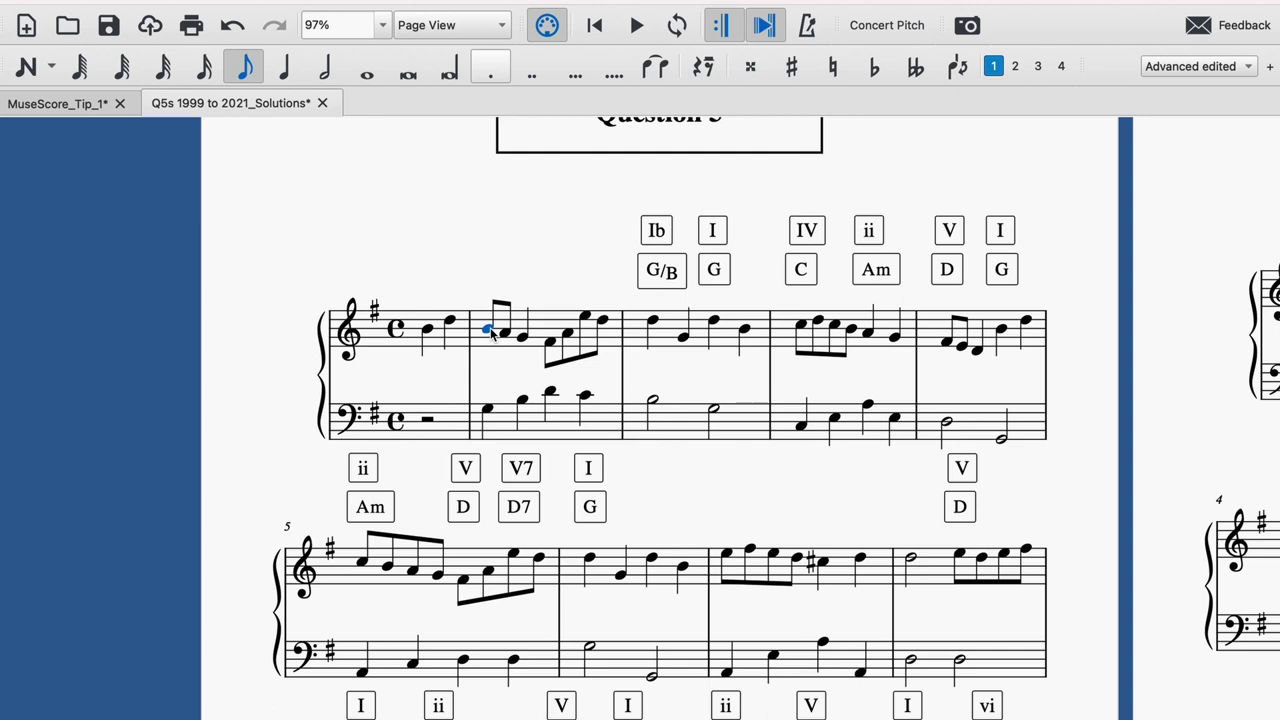
pyautogui.hotkey('alt', 'Down')
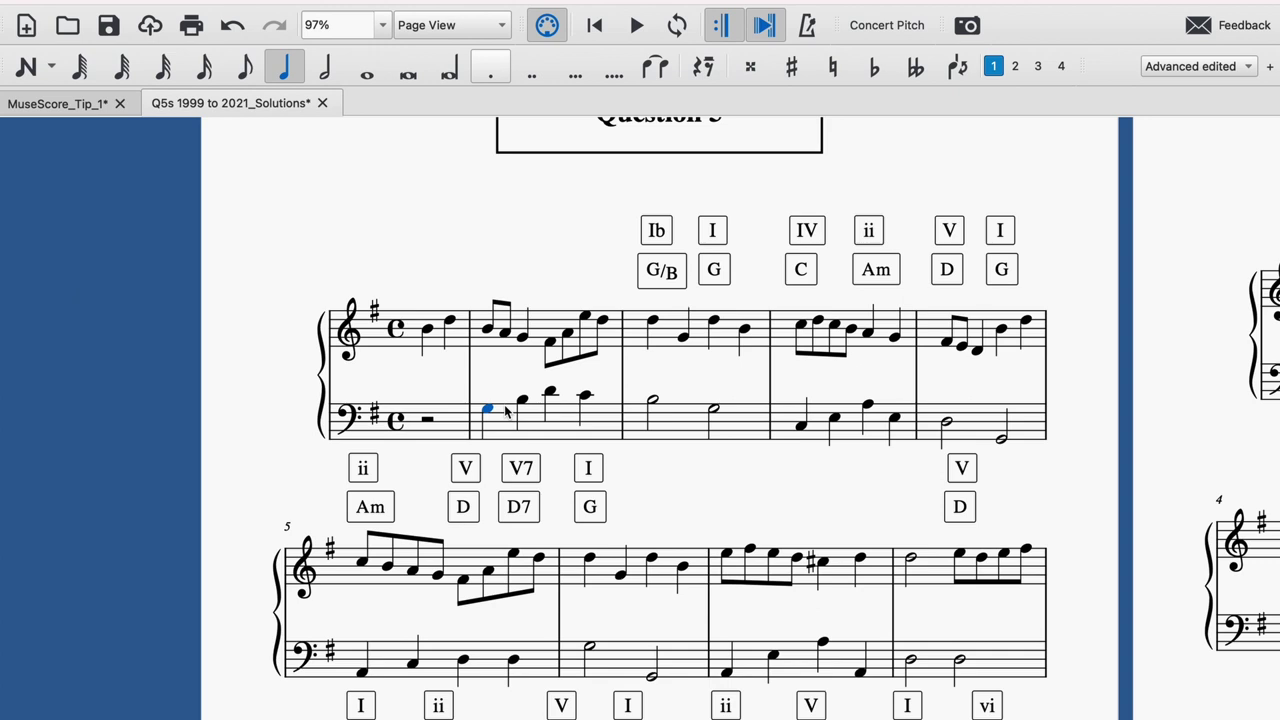
pyautogui.hotkey('alt', 'Up')
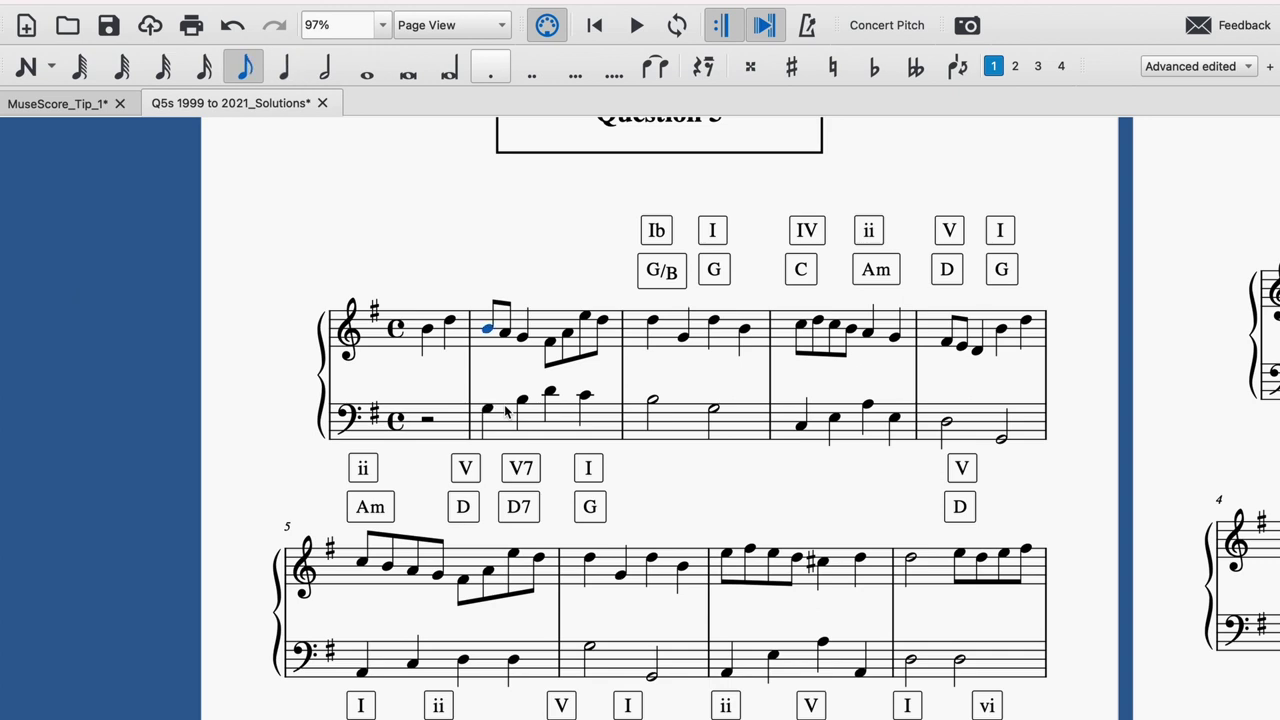
pyautogui.hotkey('alt', 'Down')
pyautogui.hotkey('ctrl', '-')
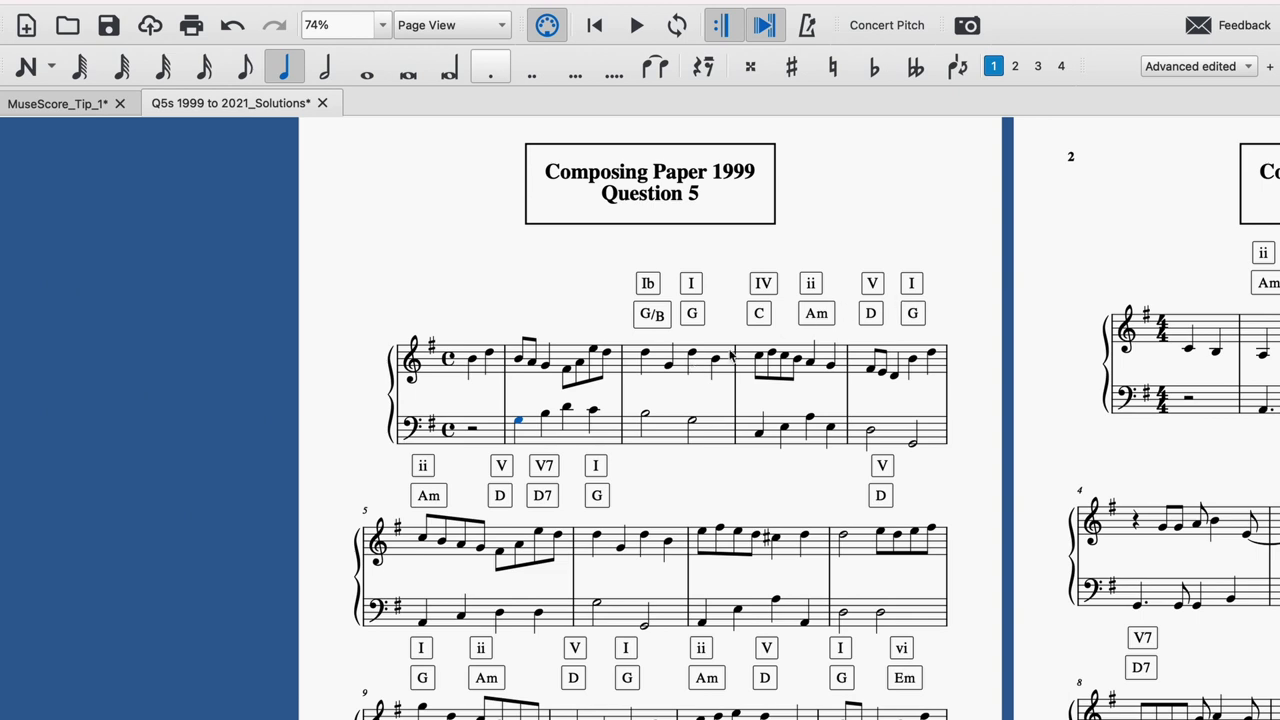
# Scroll across and down the Q5s Solutions pages to look through the Composing Paper answers.
pyautogui.scroll(-1, 730, 355)
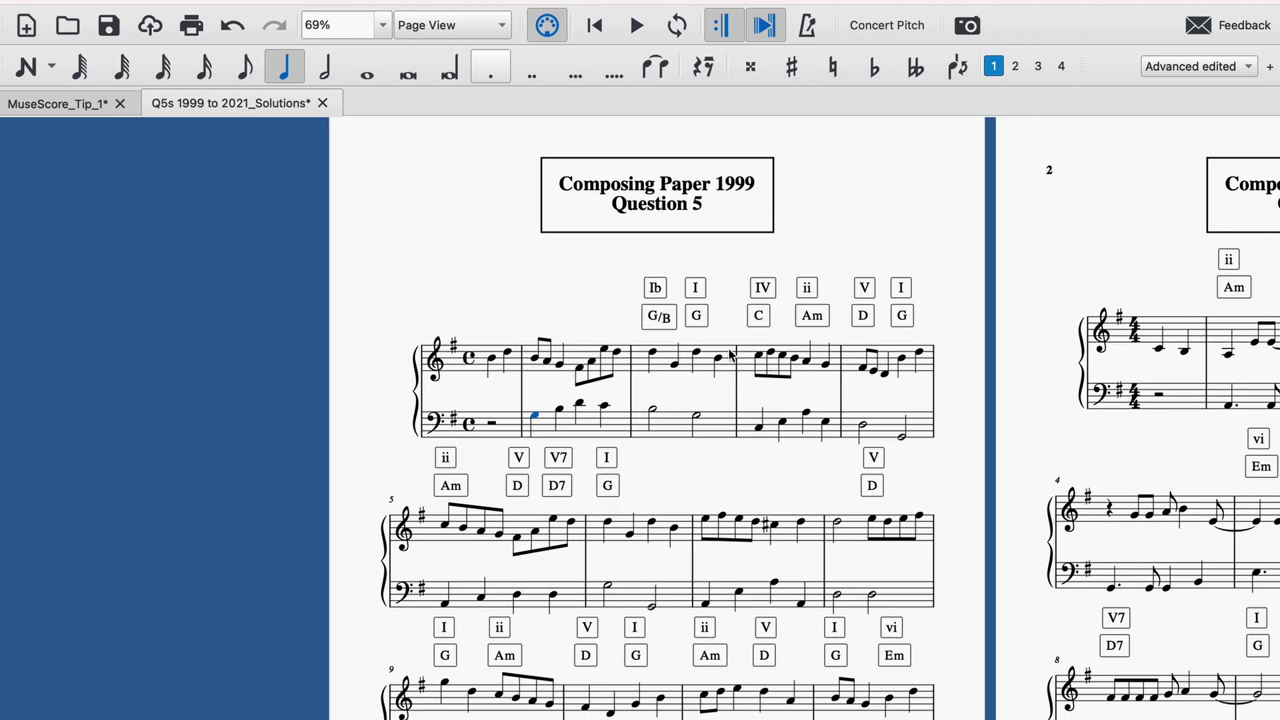
pyautogui.hscroll(1, 617, 320)
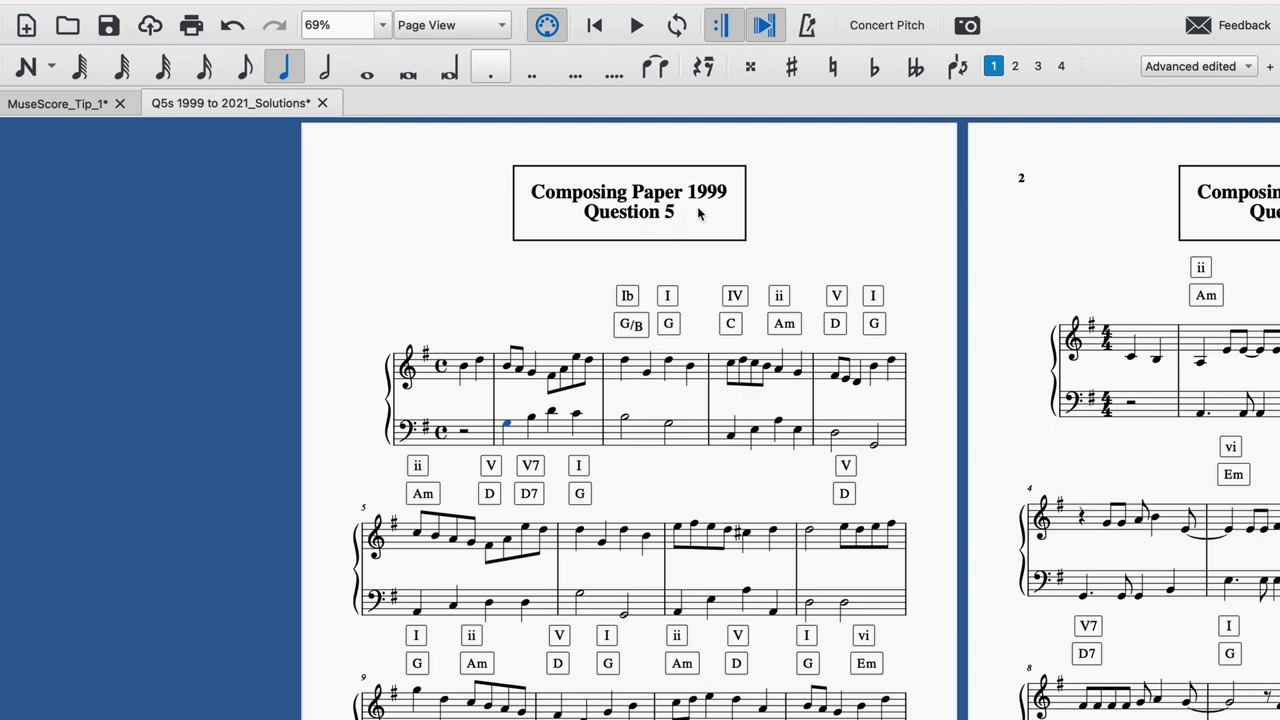
pyautogui.hscroll(15, 684, 205)
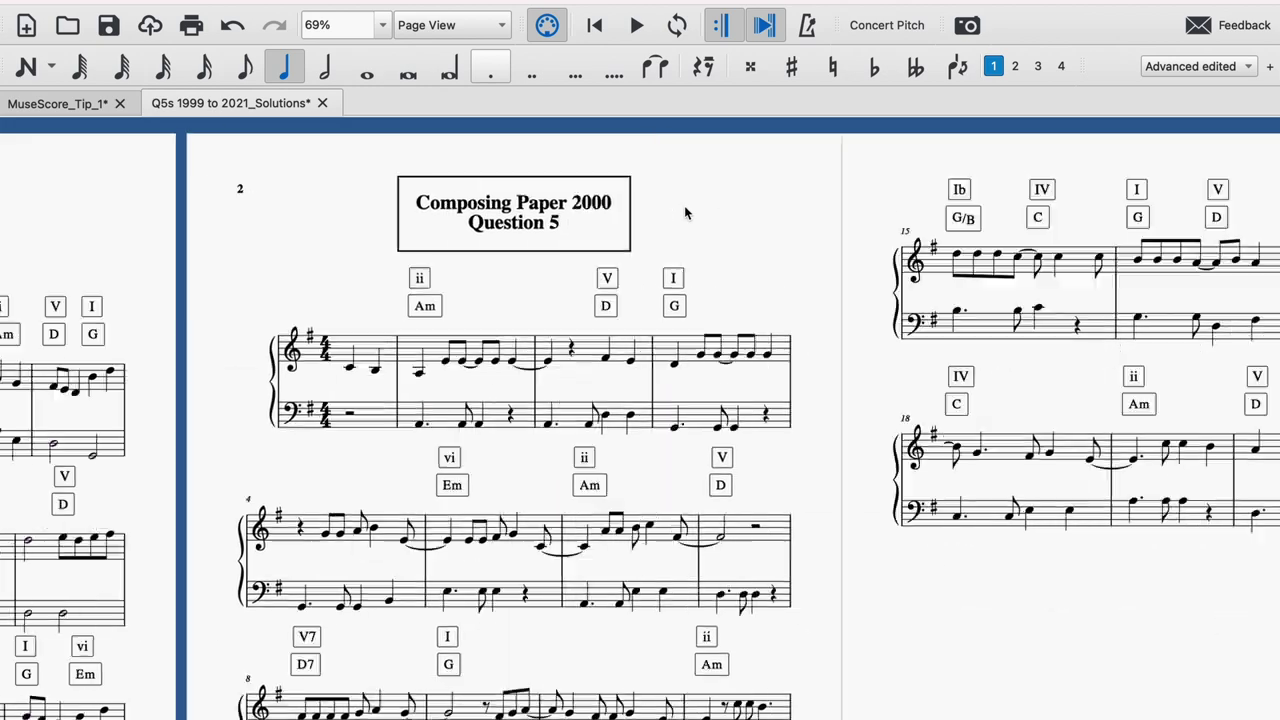
pyautogui.hscroll(15, 684, 205)
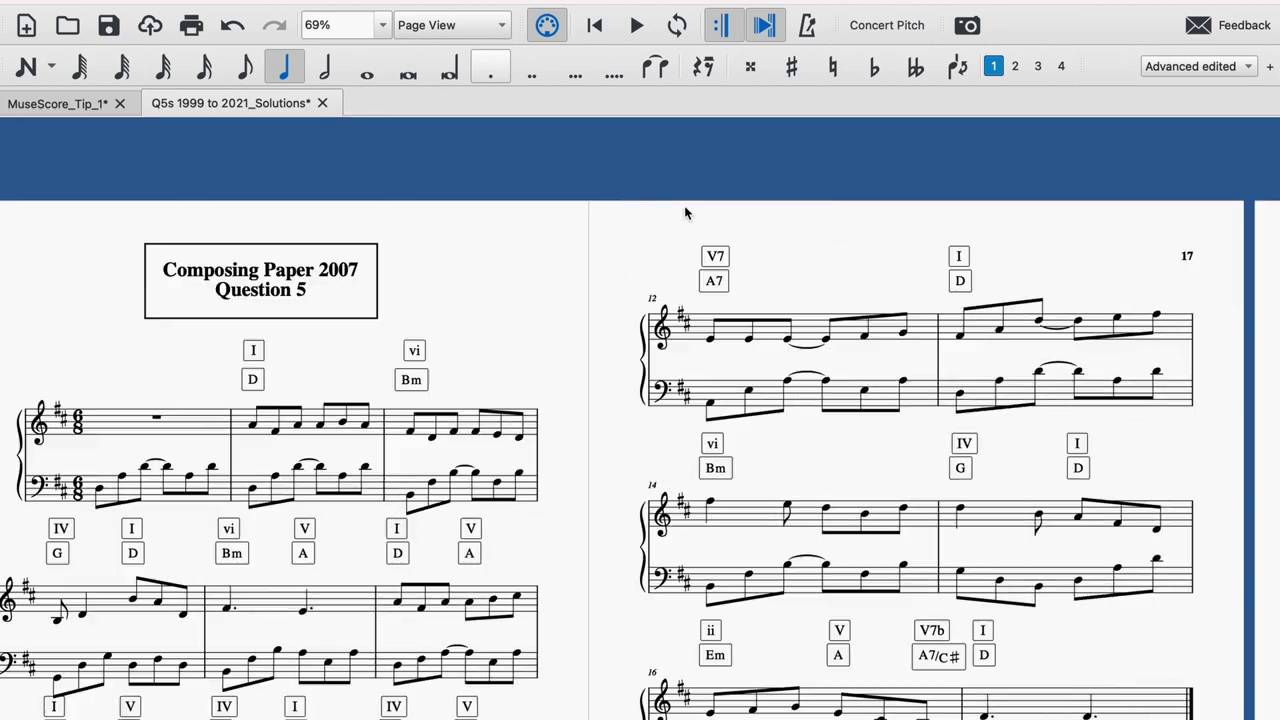
pyautogui.hscroll(15, 684, 212)
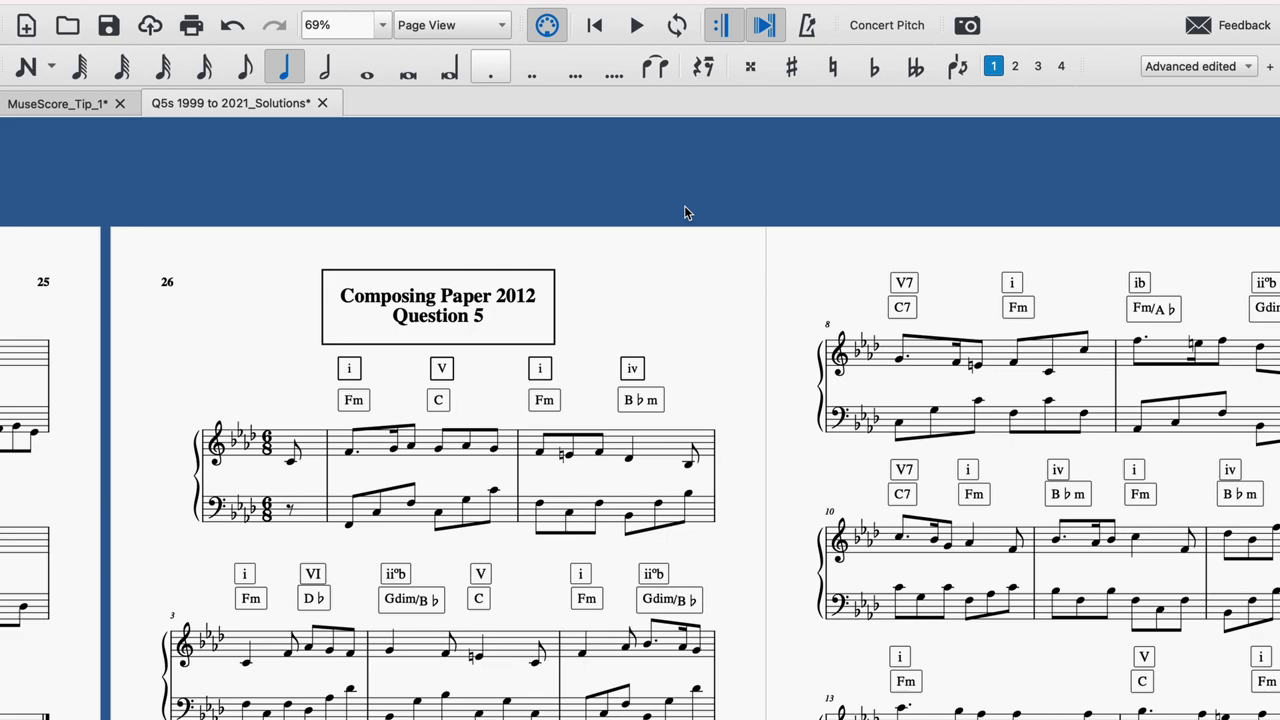
pyautogui.hscroll(10, 684, 212)
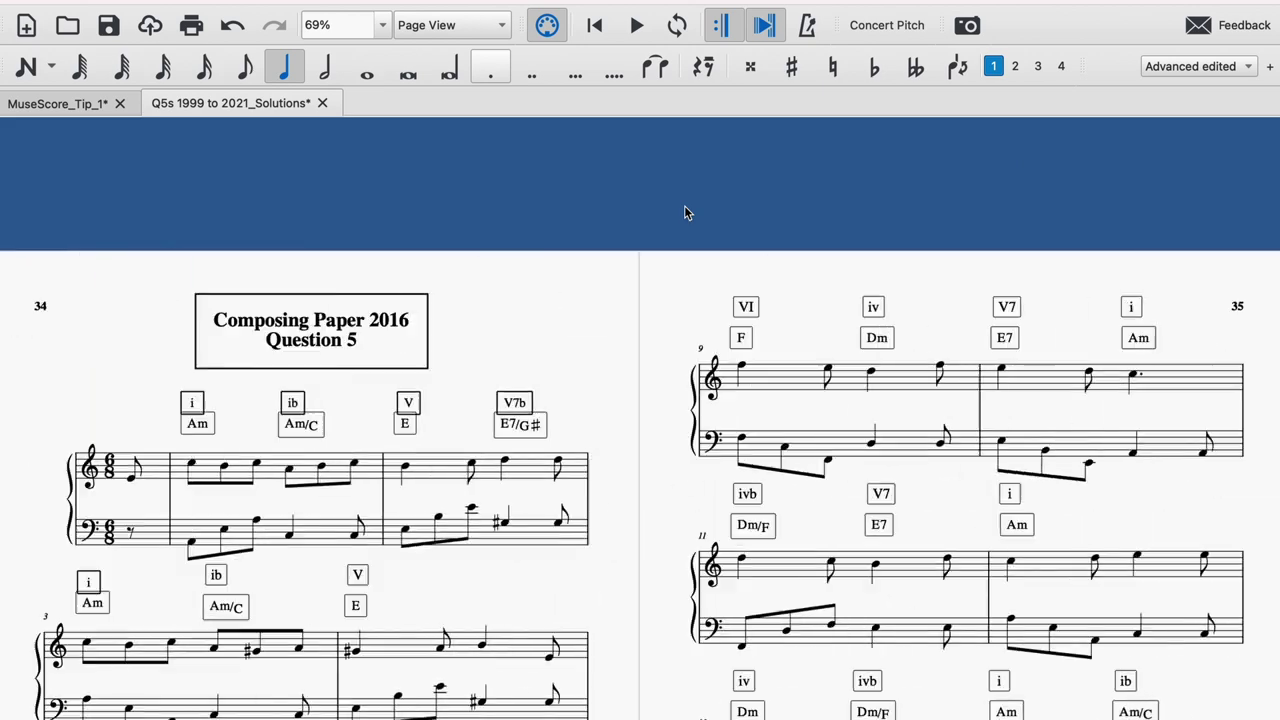
pyautogui.scroll(-6, 684, 212)
pyautogui.scroll(-1, 684, 212)
pyautogui.hscroll(15, 684, 212)
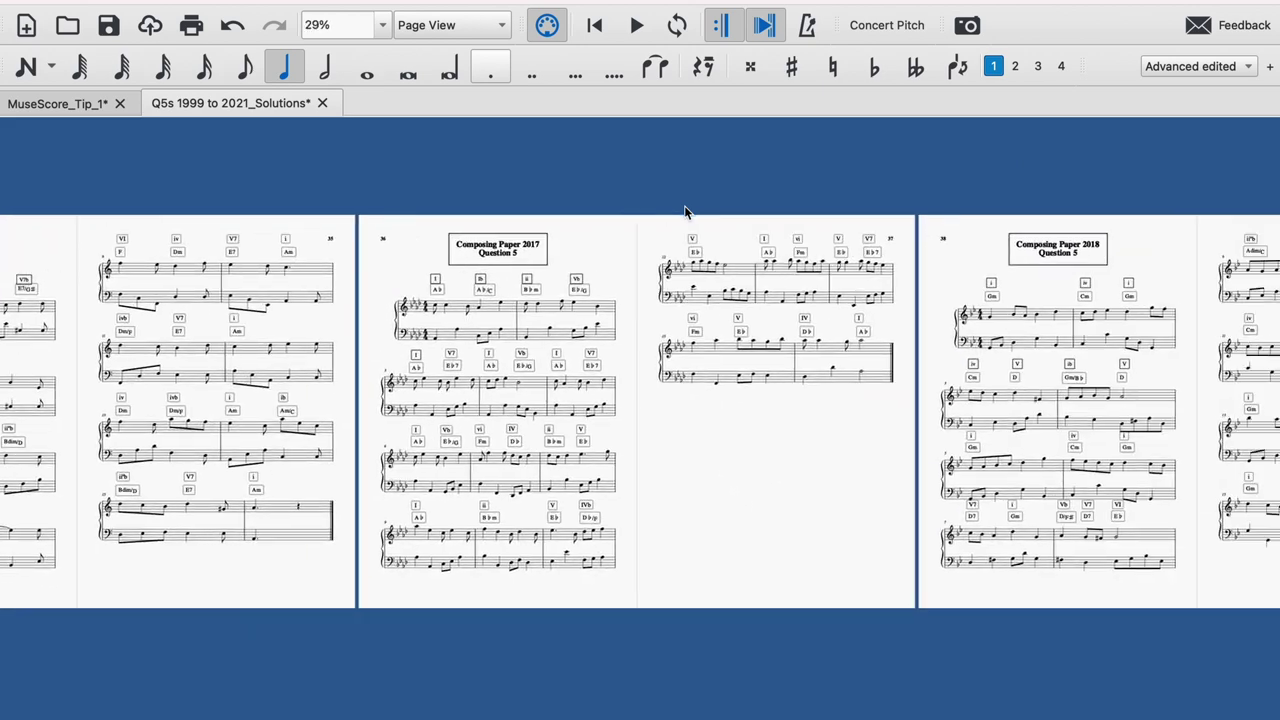
pyautogui.scroll(5, 684, 212)
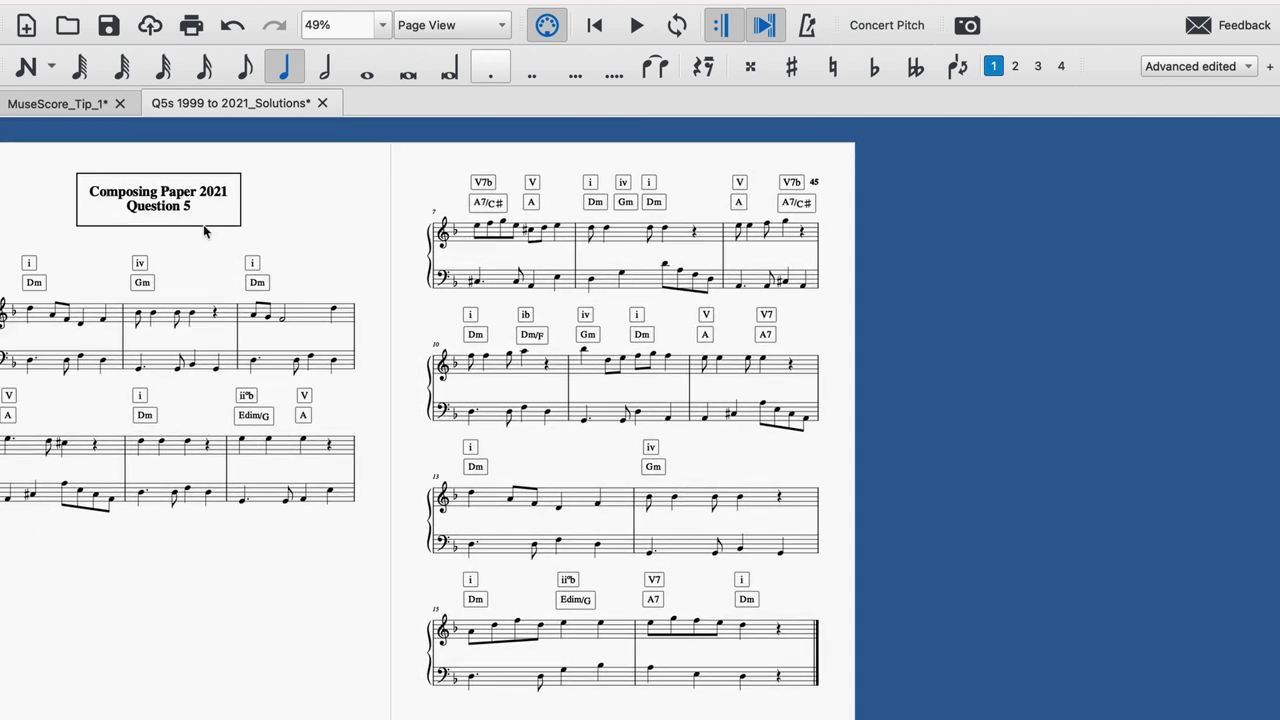
pyautogui.hscroll(-3, 245, 238)
pyautogui.scroll(1, 245, 238)
pyautogui.scroll(-5, 245, 238)
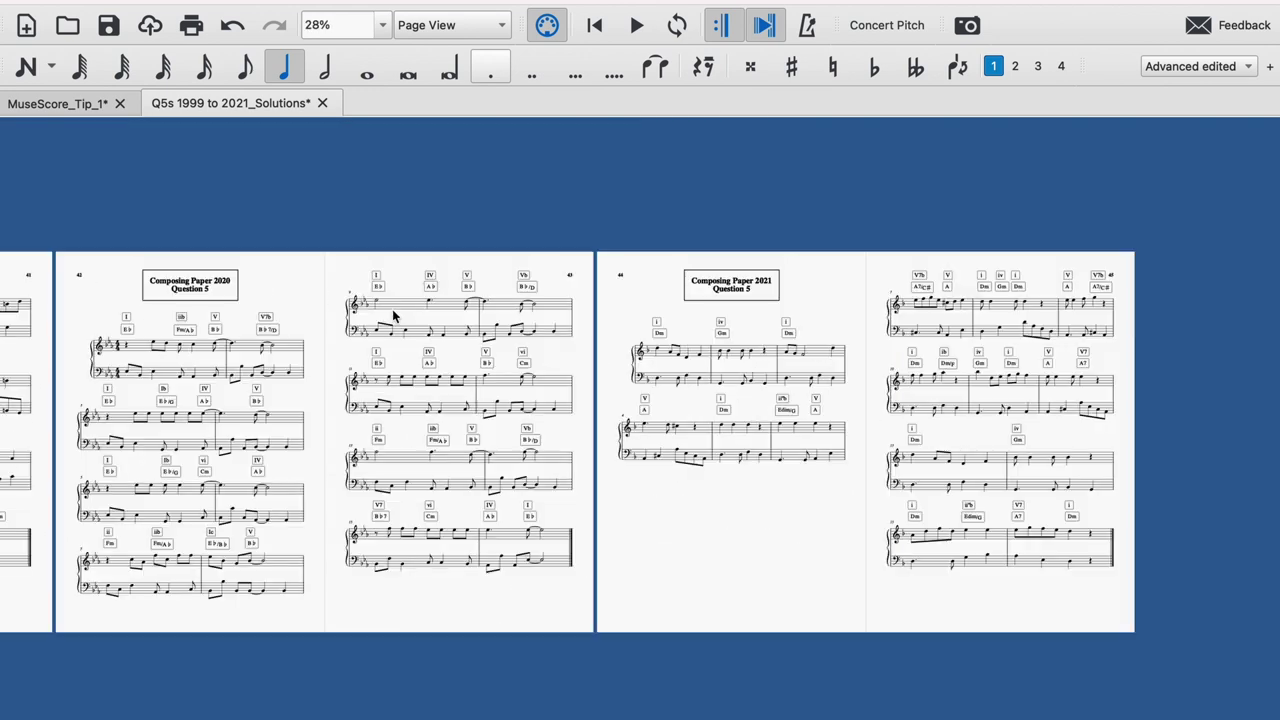
pyautogui.scroll(2, 393, 316)
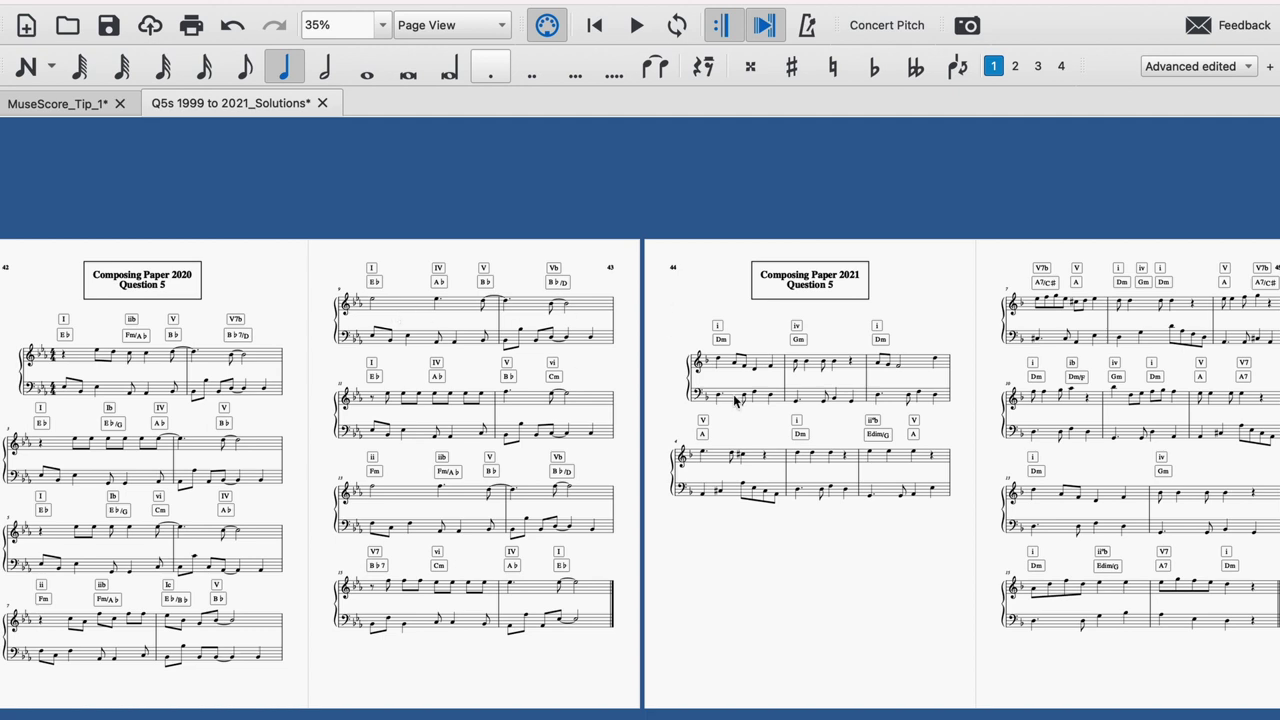
pyautogui.scroll(5, 648, 392)
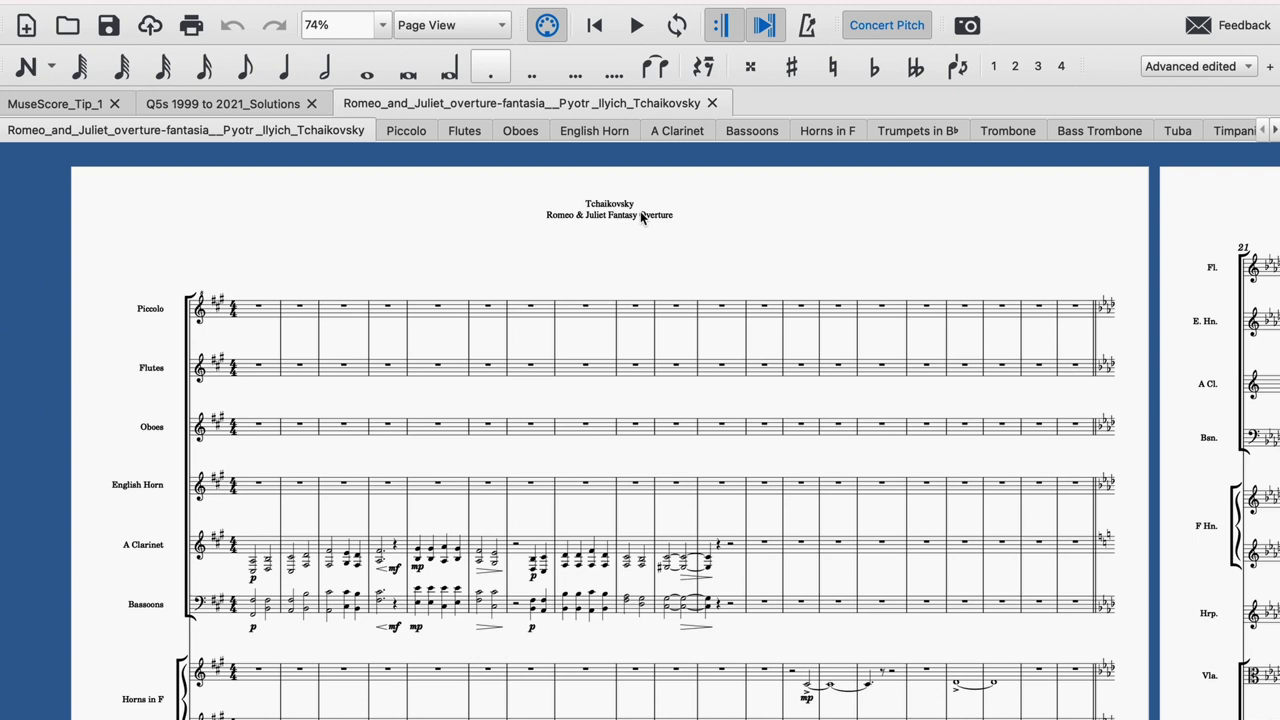
pyautogui.scroll(5, 640, 211)
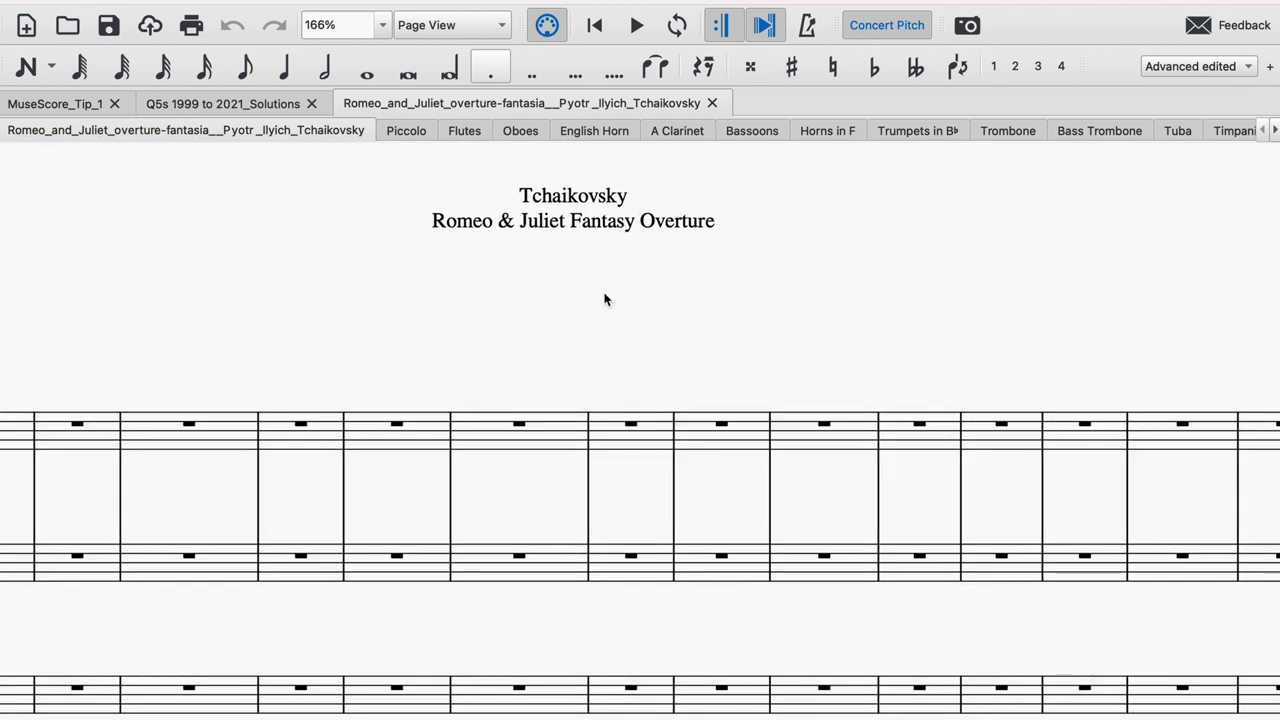
pyautogui.scroll(-5, 604, 299)
pyautogui.scroll(-1, 604, 299)
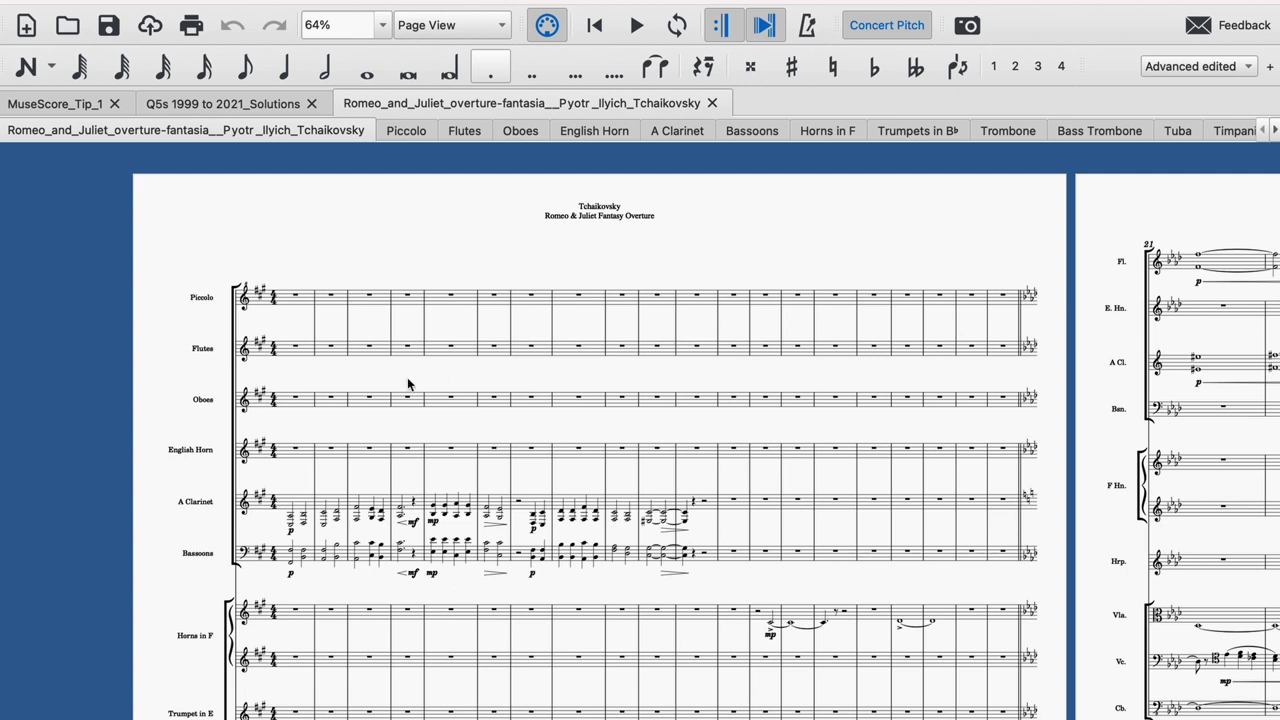
pyautogui.scroll(4, 369, 550)
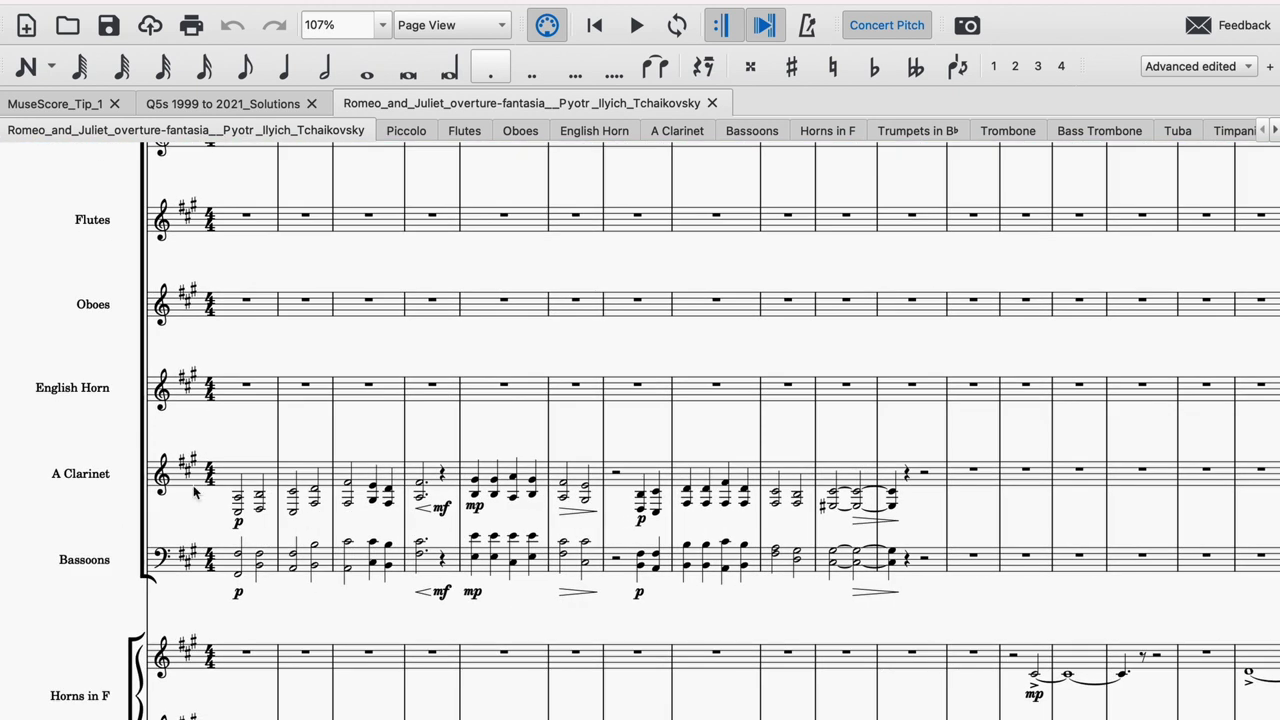
pyautogui.scroll(-3, 455, 507)
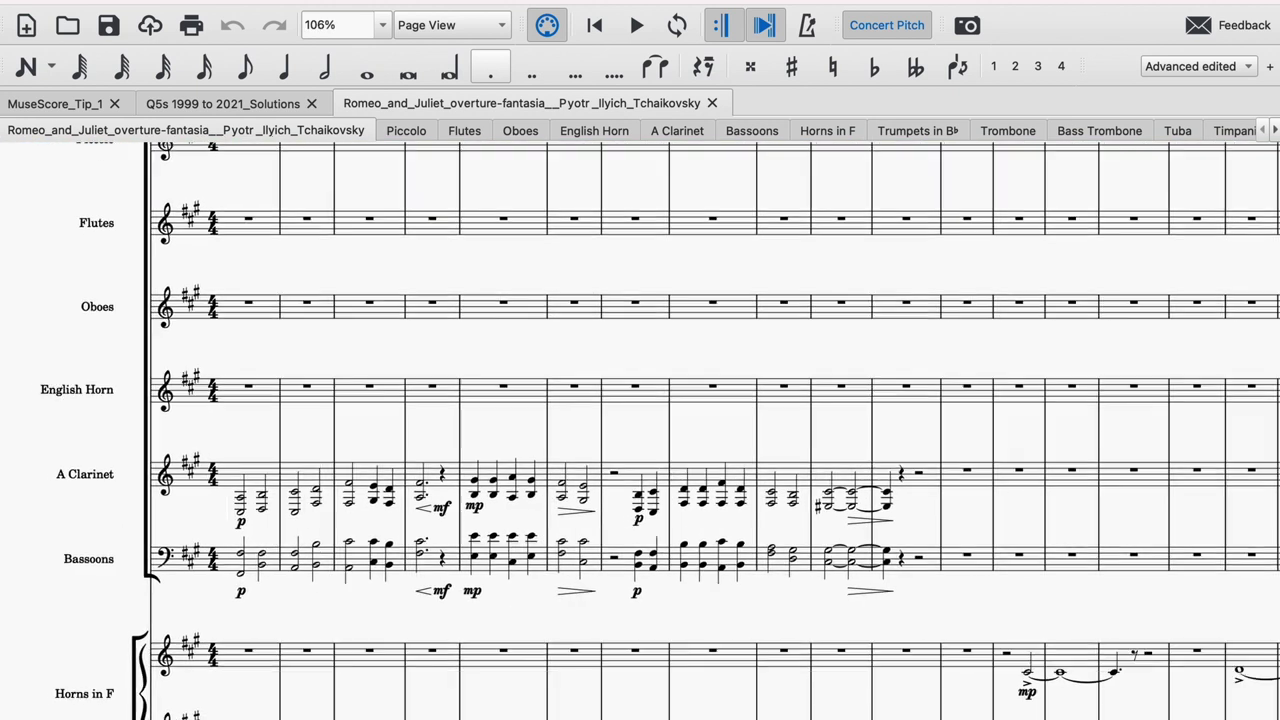
pyautogui.scroll(-3, 664, 432)
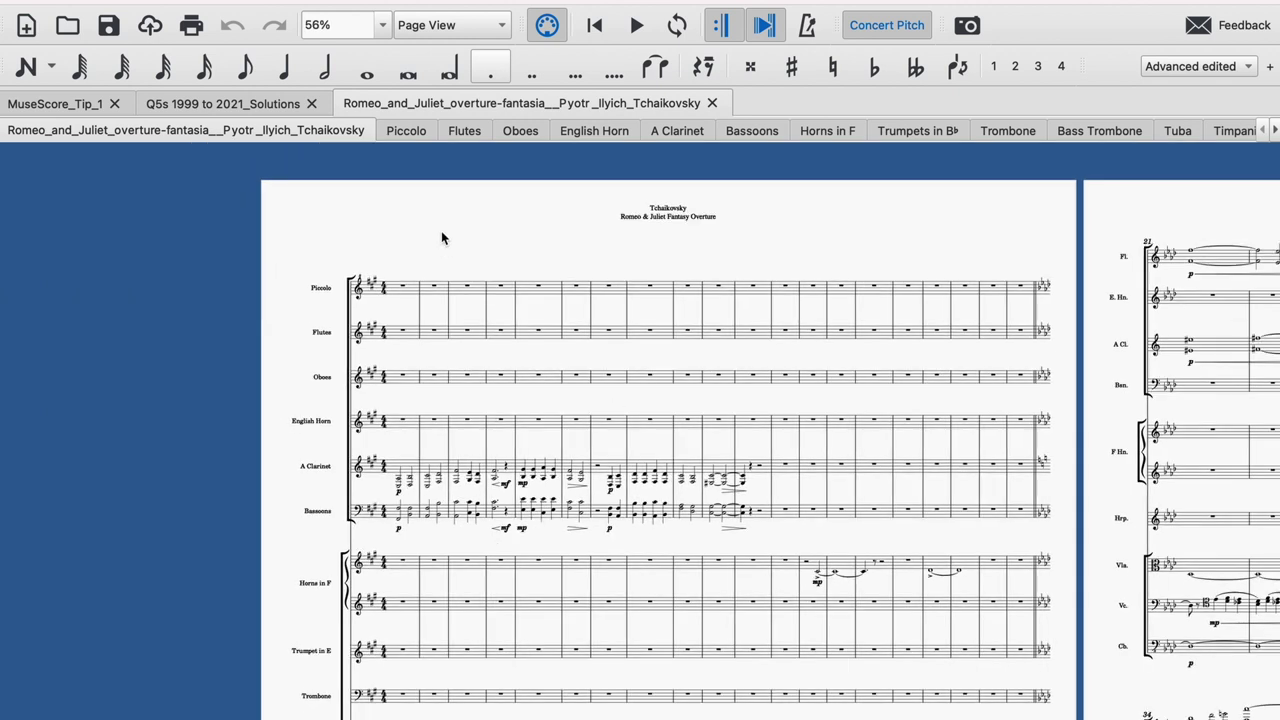
pyautogui.scroll(1, 466, 308)
pyautogui.scroll(3, 466, 308)
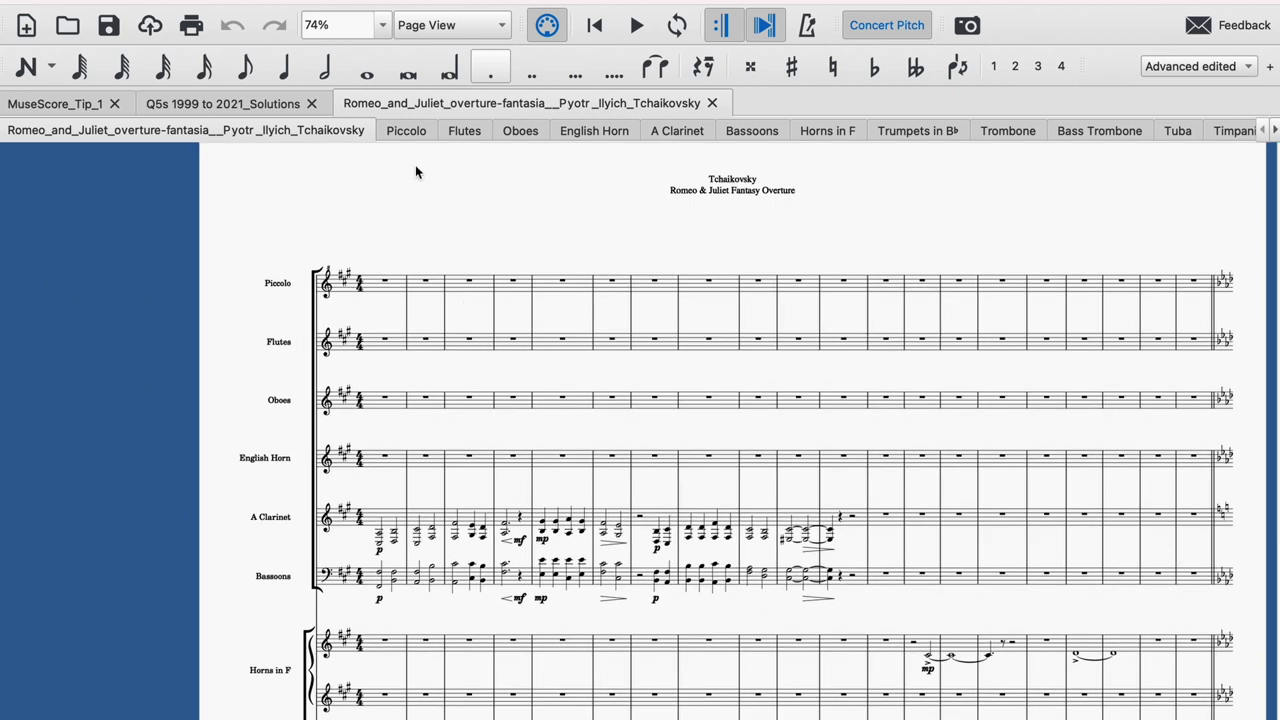
pyautogui.click(1274, 130)
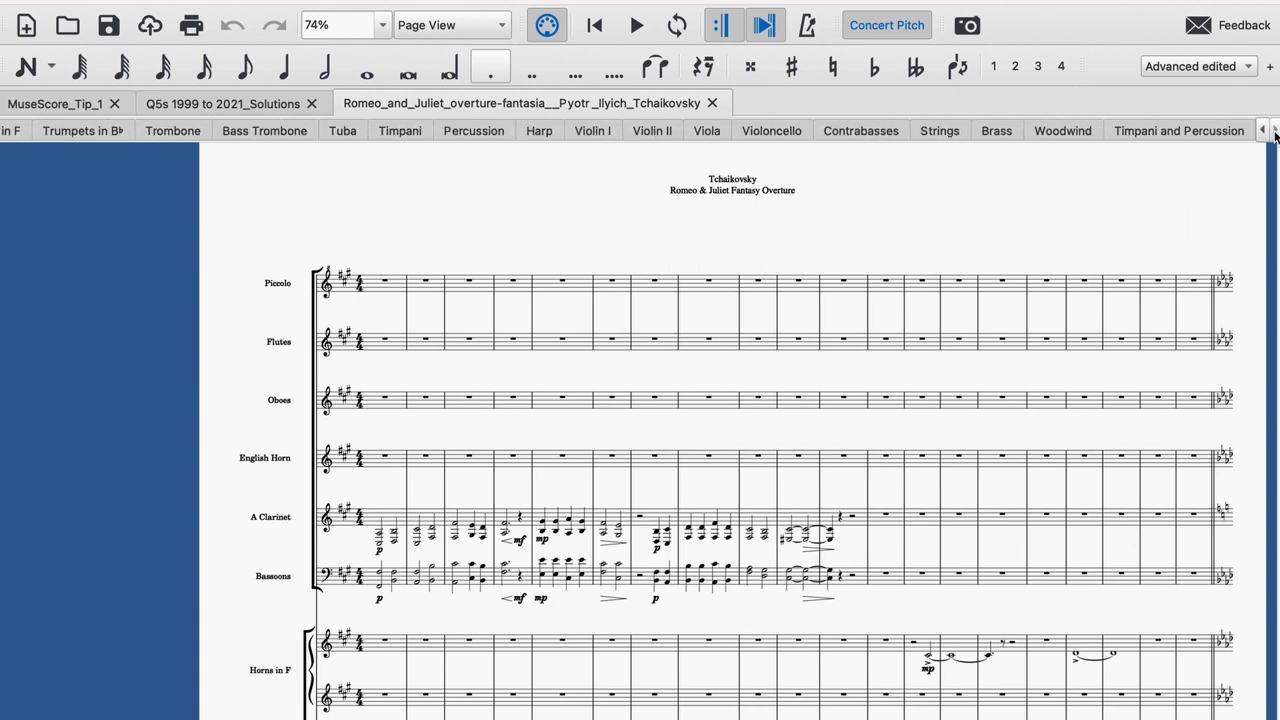
pyautogui.click(1262, 130)
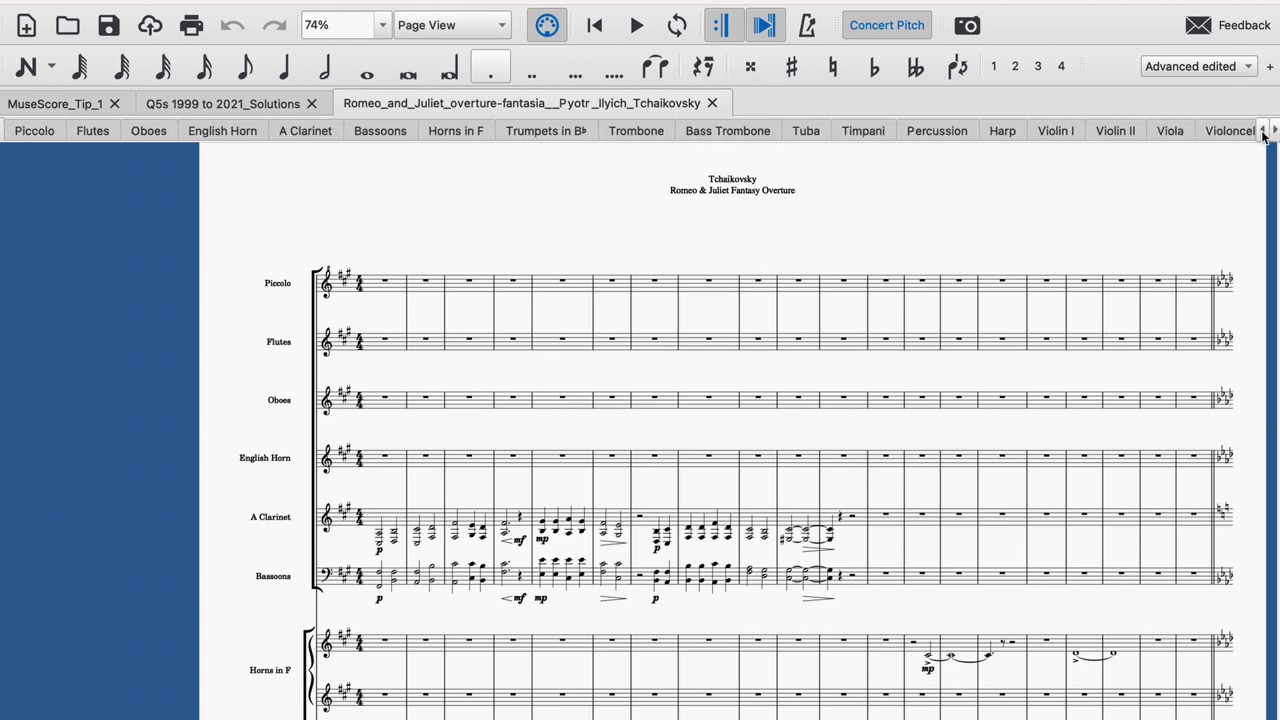
pyautogui.click(408, 135)
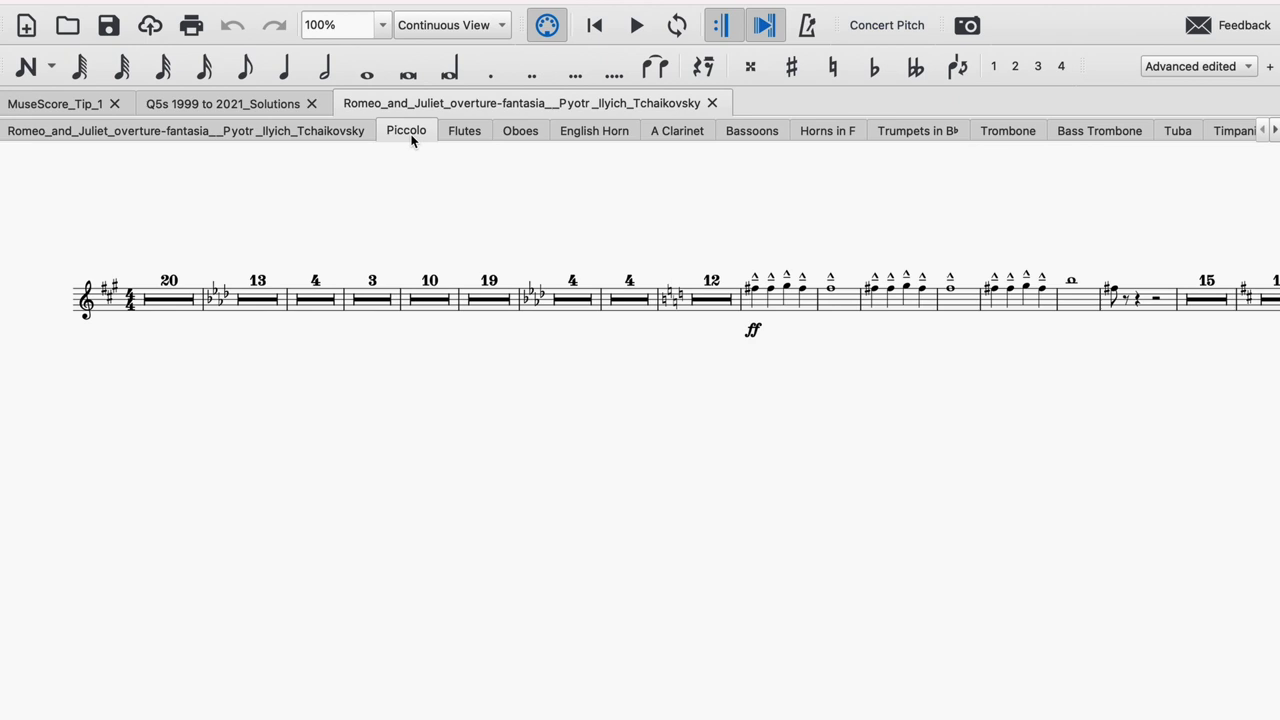
pyautogui.hscroll(10, 520, 230)
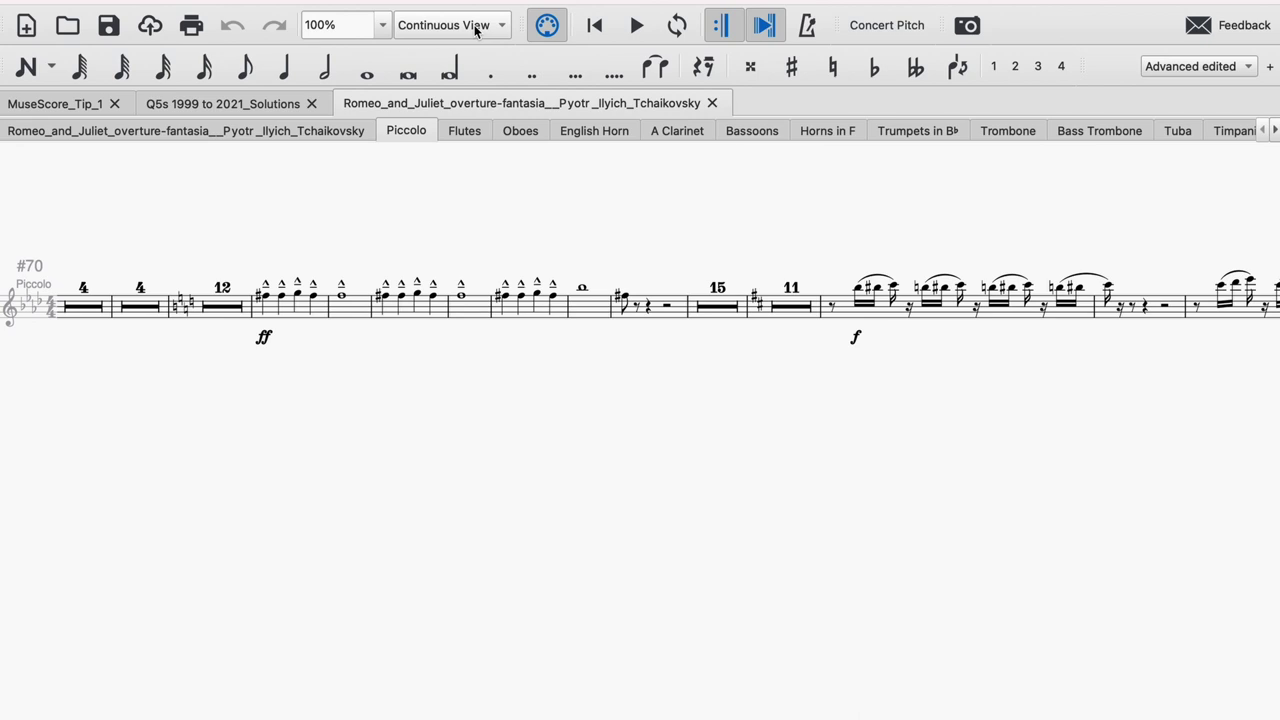
pyautogui.scroll(-1, 564, 250)
pyautogui.hscroll(-5, 564, 252)
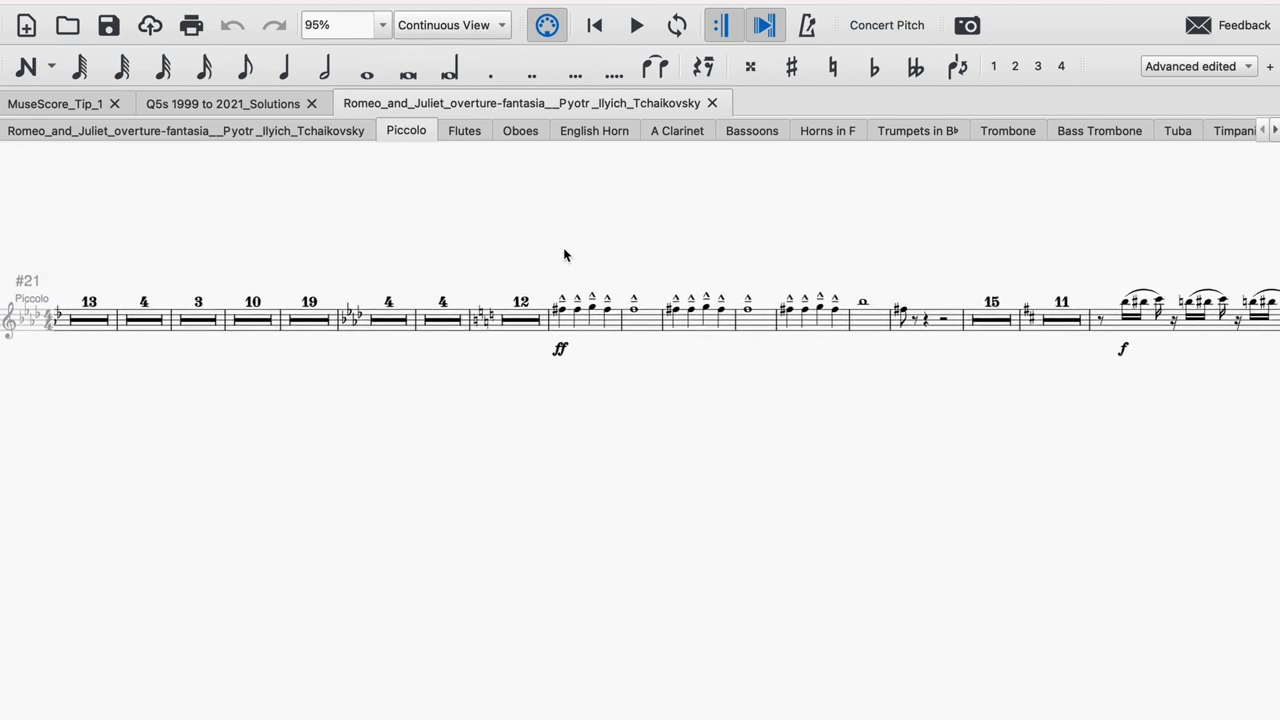
pyautogui.hscroll(-2, 564, 255)
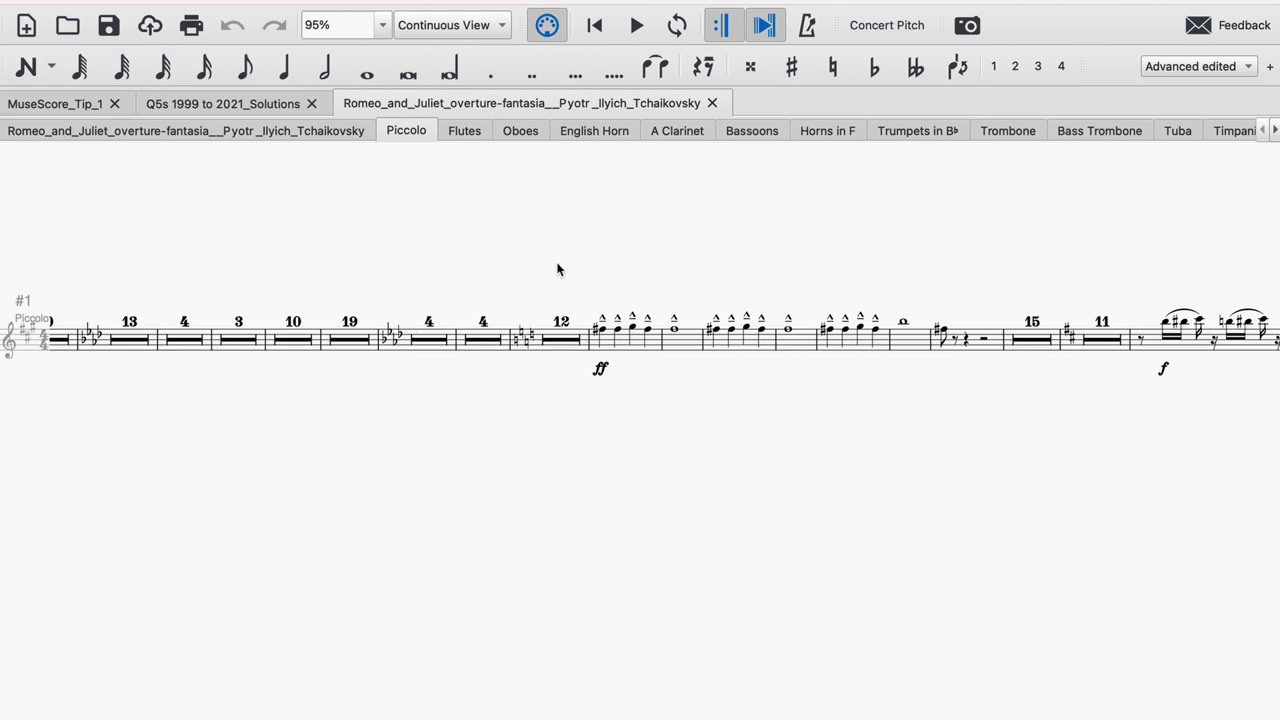
pyautogui.hscroll(6, 466, 354)
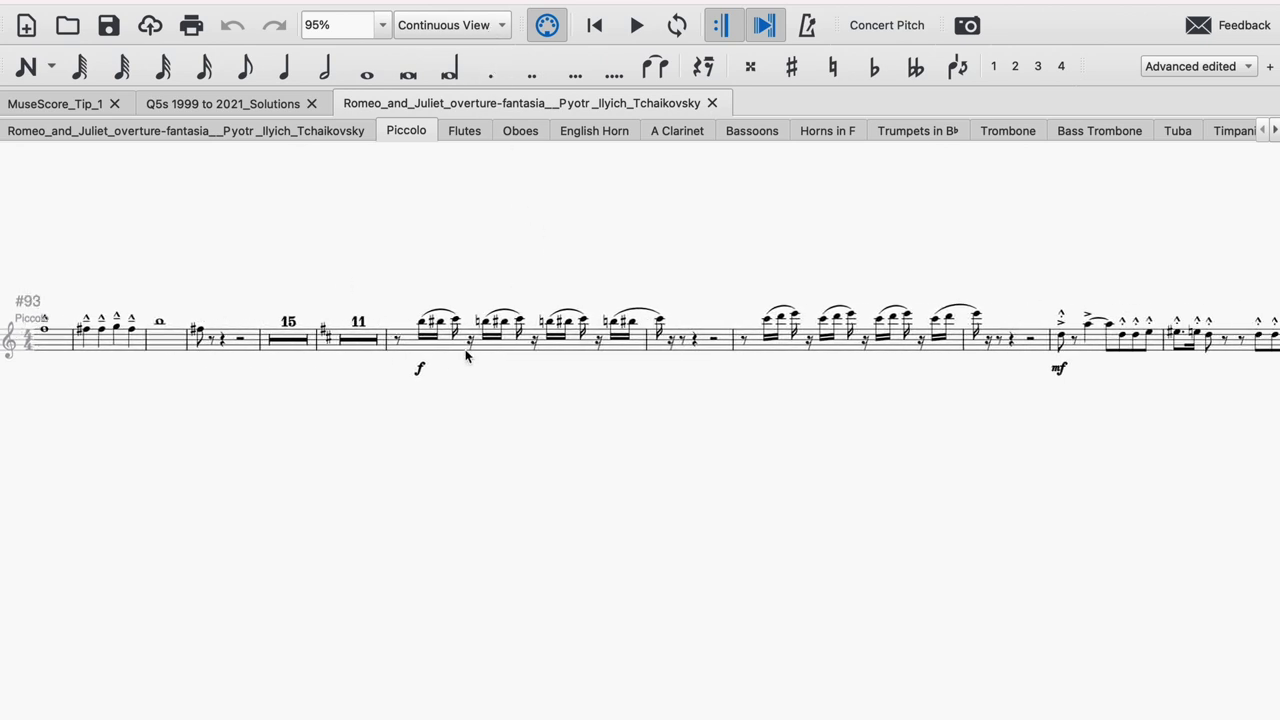
pyautogui.hscroll(8, 465, 354)
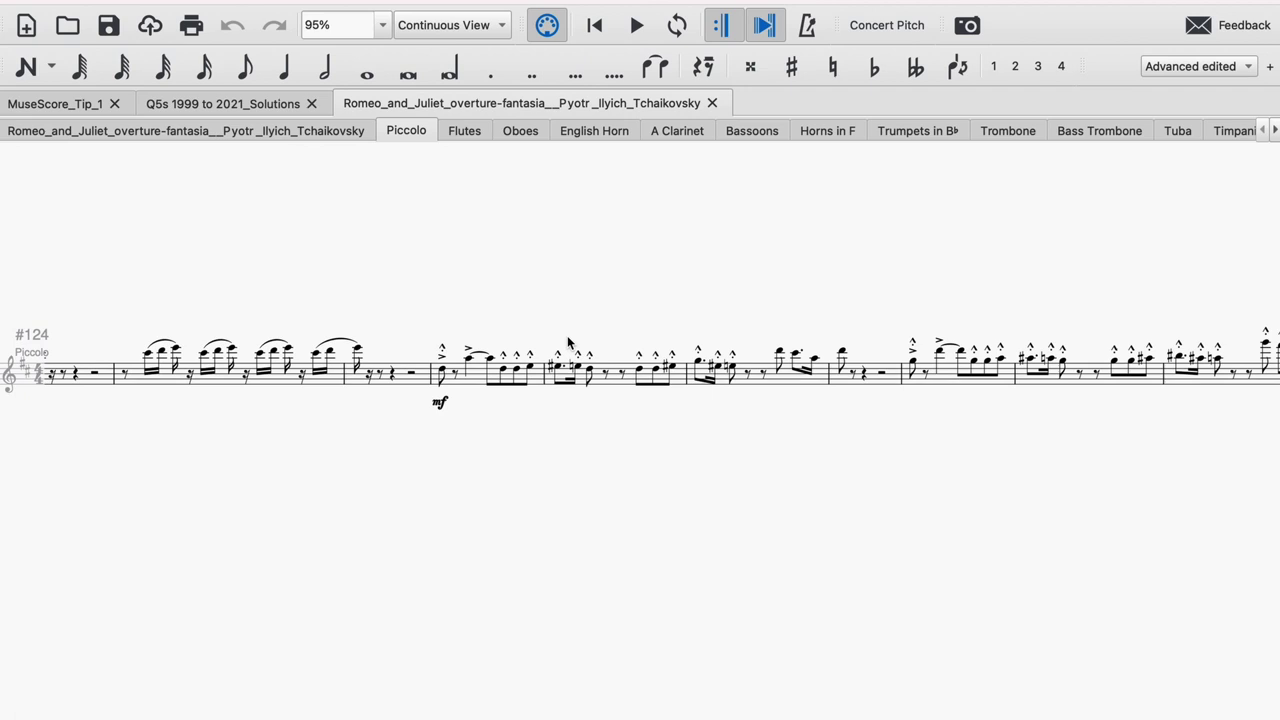
pyautogui.hscroll(3, 567, 340)
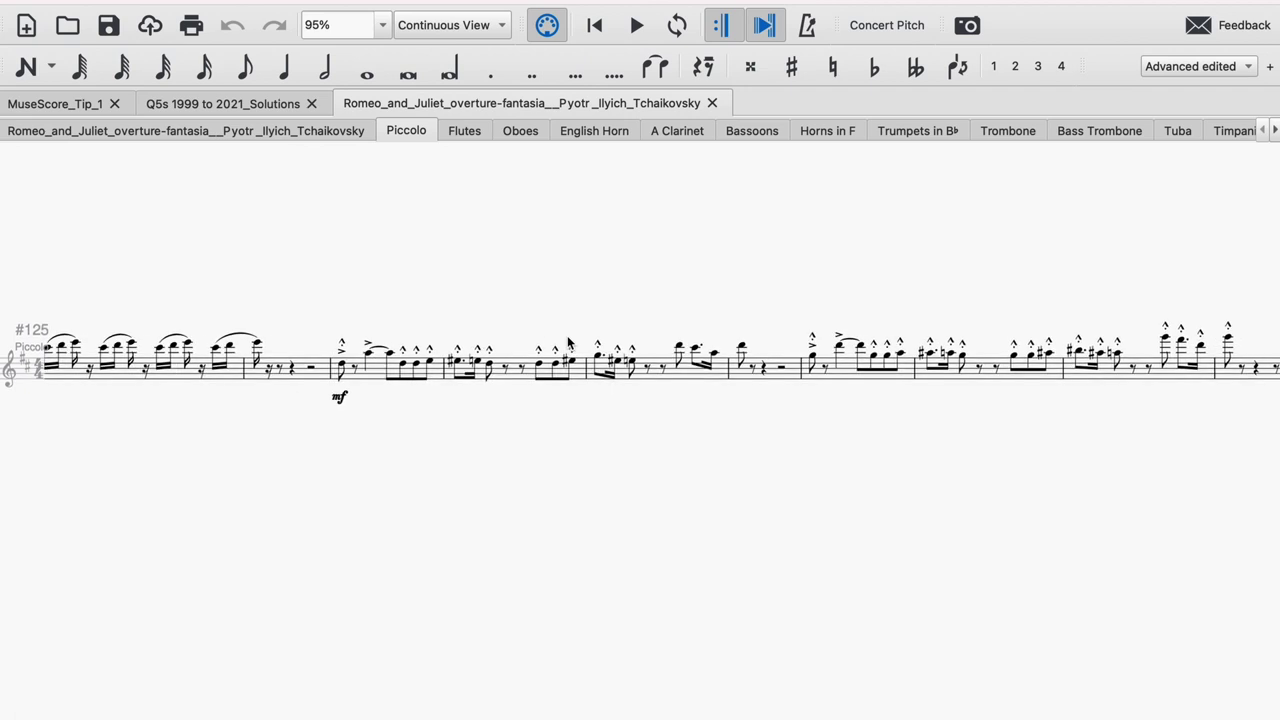
pyautogui.click(469, 132)
pyautogui.click(533, 134)
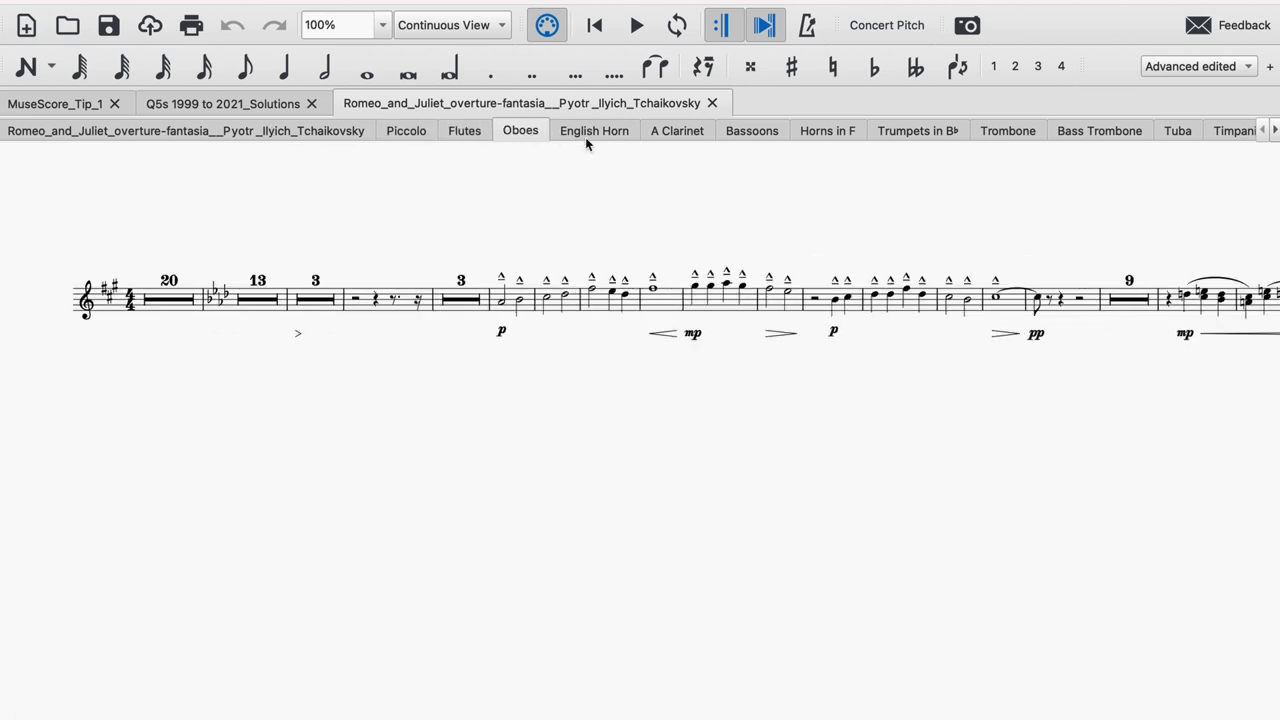
pyautogui.click(592, 136)
pyautogui.click(687, 138)
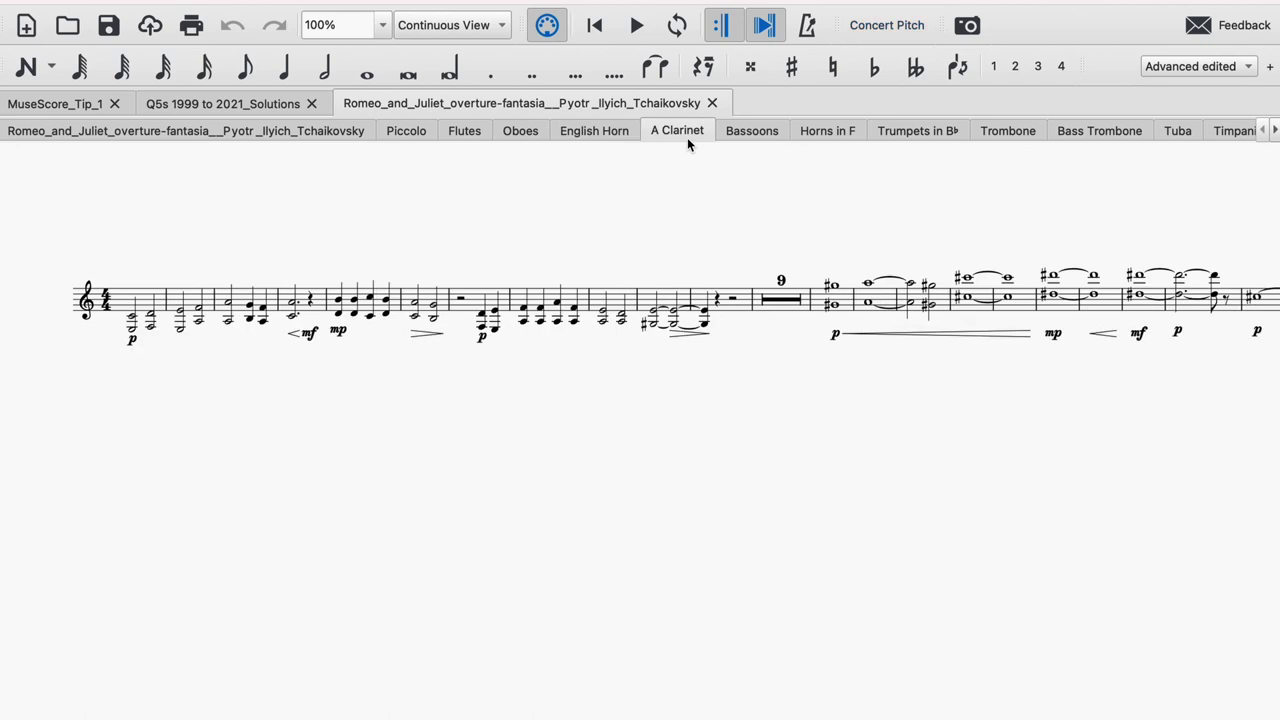
pyautogui.click(754, 136)
# From the full score, open File > Parts and add a new part below Timpani and Percussion.
pyautogui.click(220, 135)
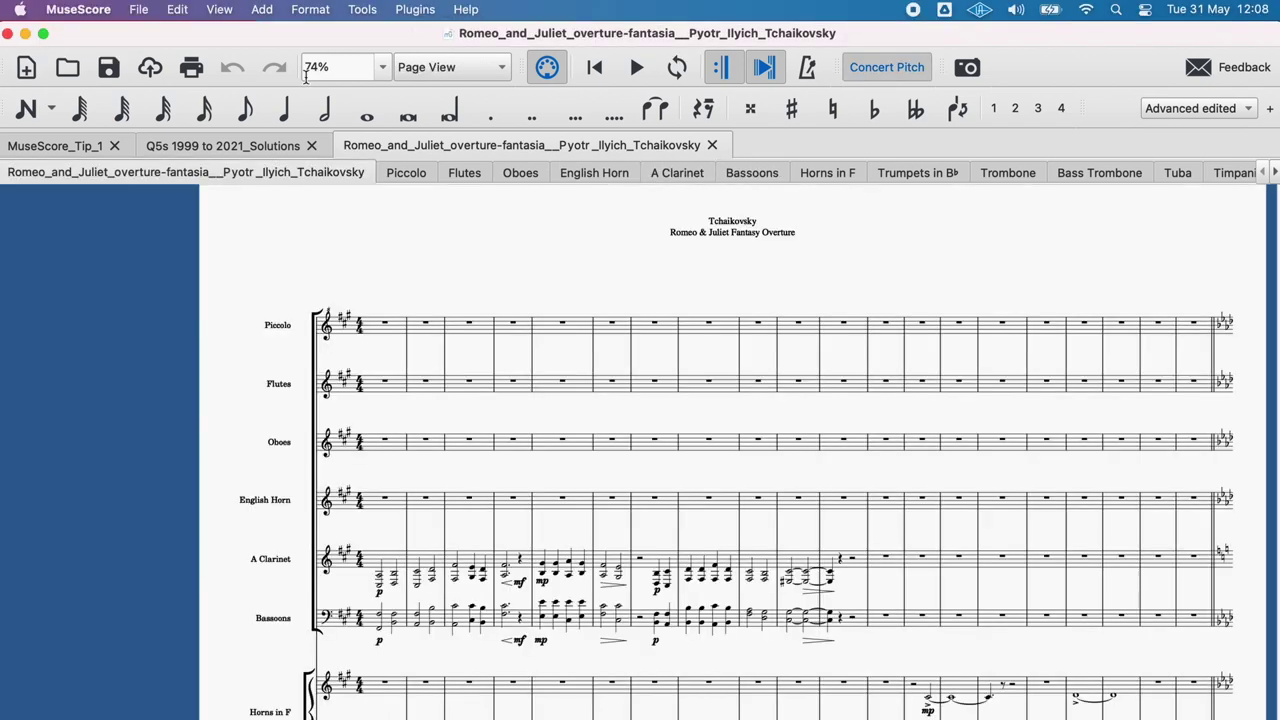
pyautogui.click(140, 10)
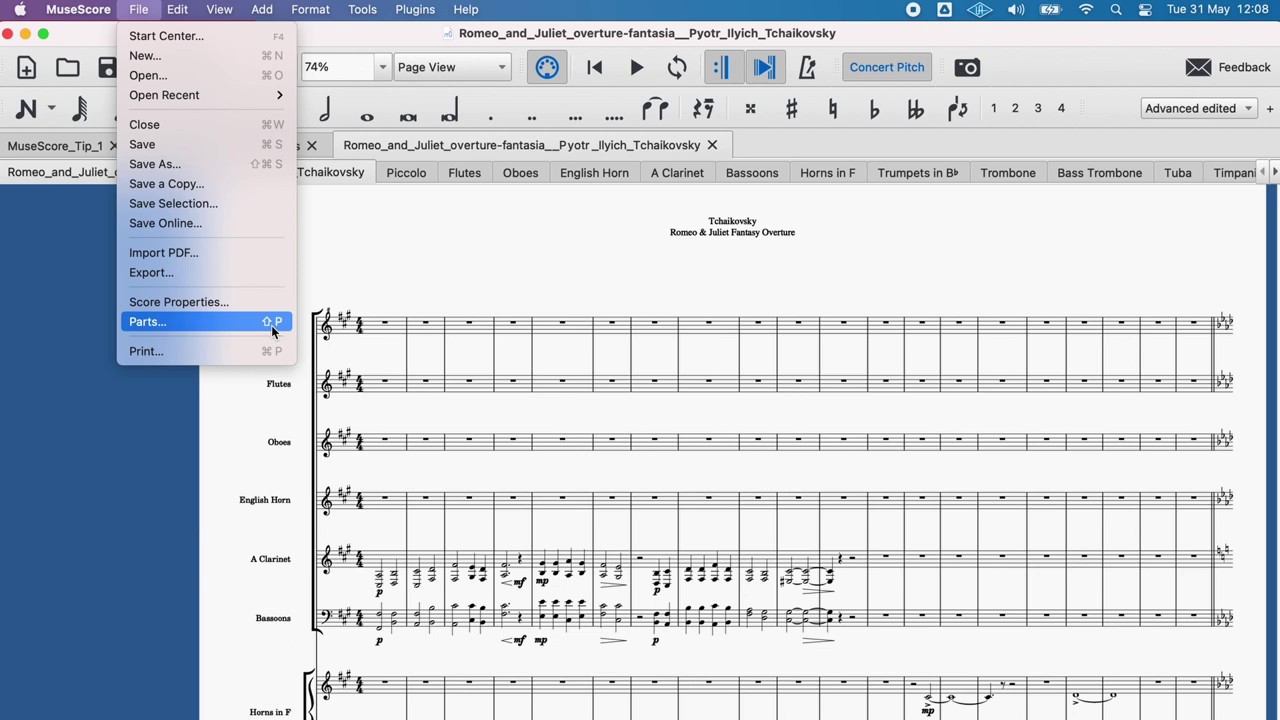
pyautogui.click(219, 321)
pyautogui.scroll(-5, 714, 190)
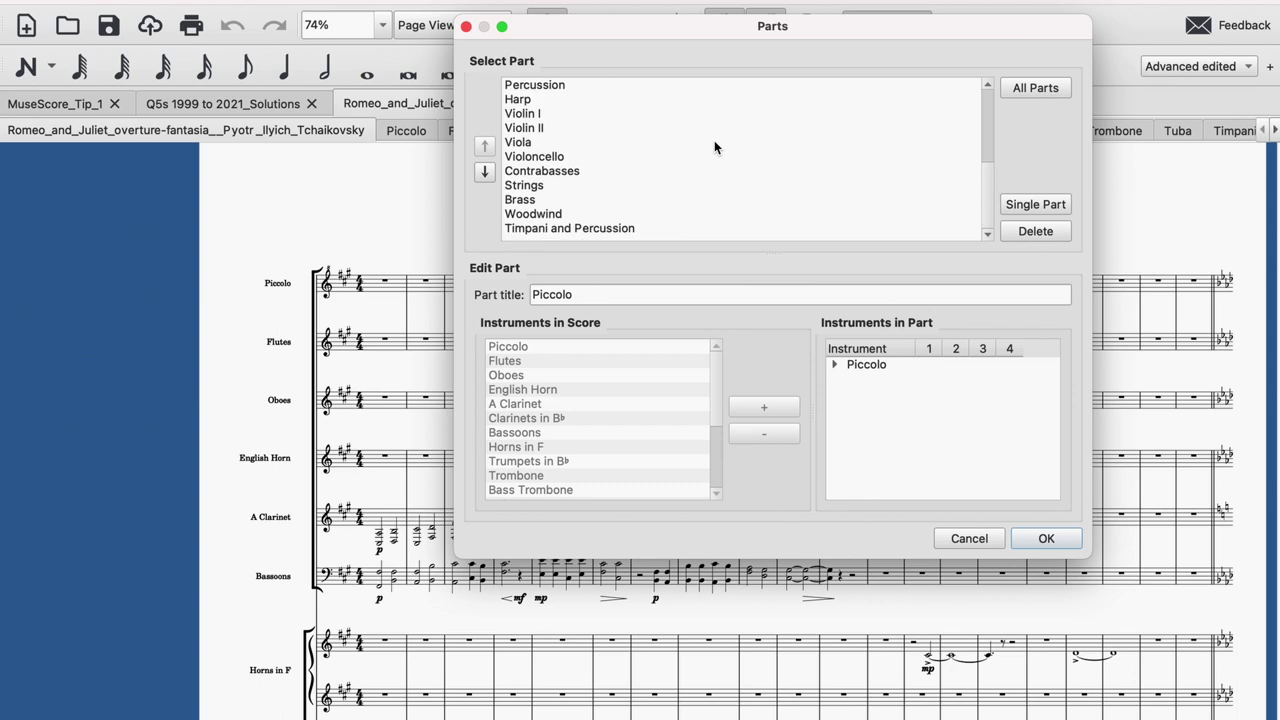
pyautogui.click(950, 228)
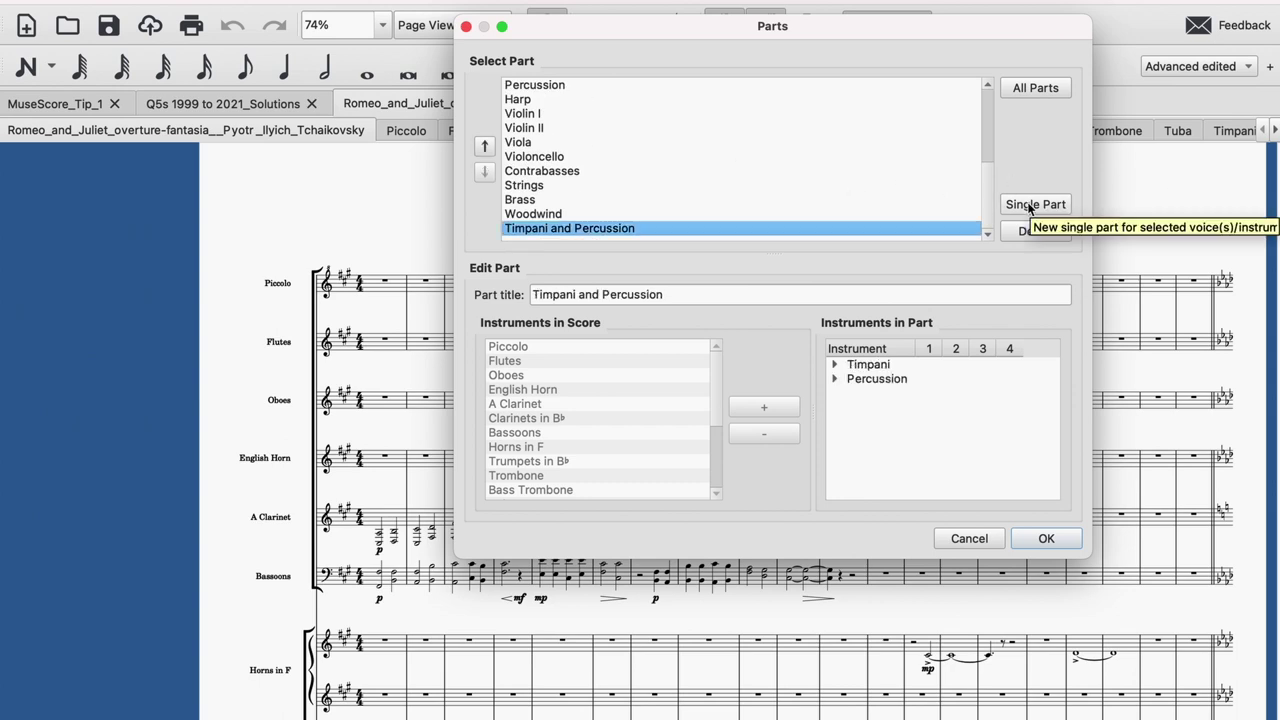
pyautogui.click(1030, 205)
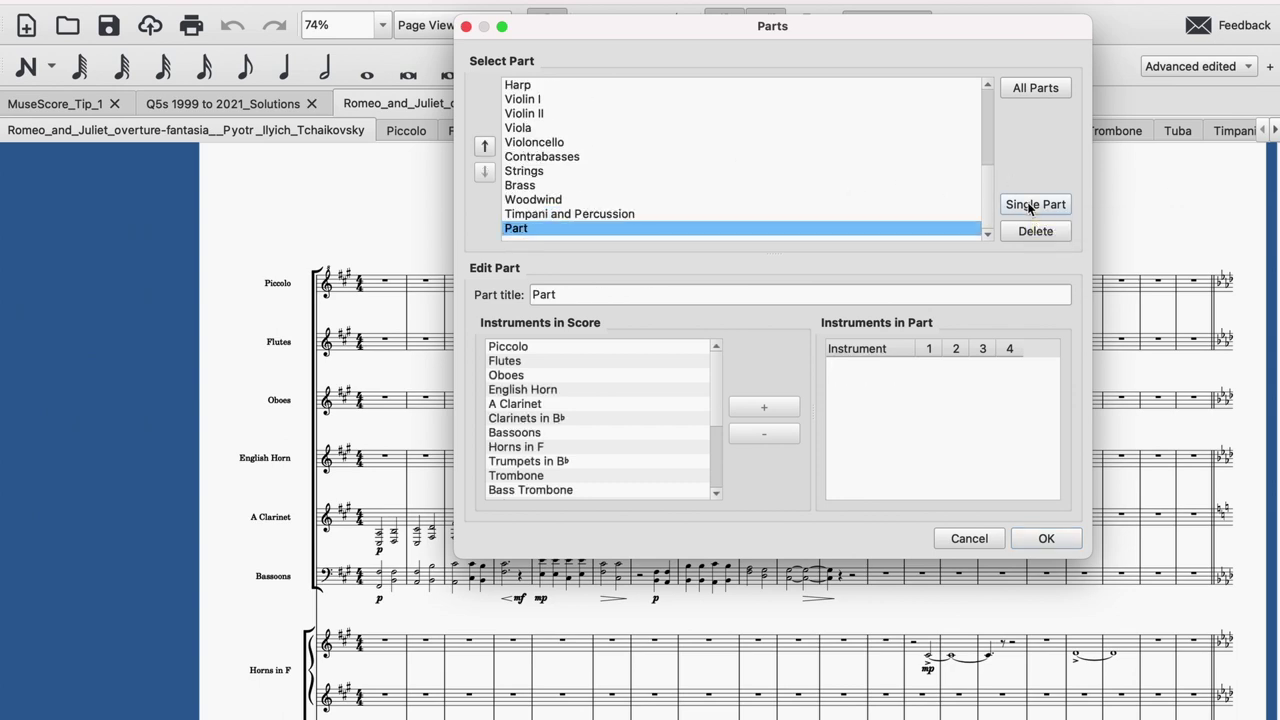
# Replace the placeholder title 'Part' with the new name, fixing the 'Woodwing' typo.
pyautogui.click(572, 293)
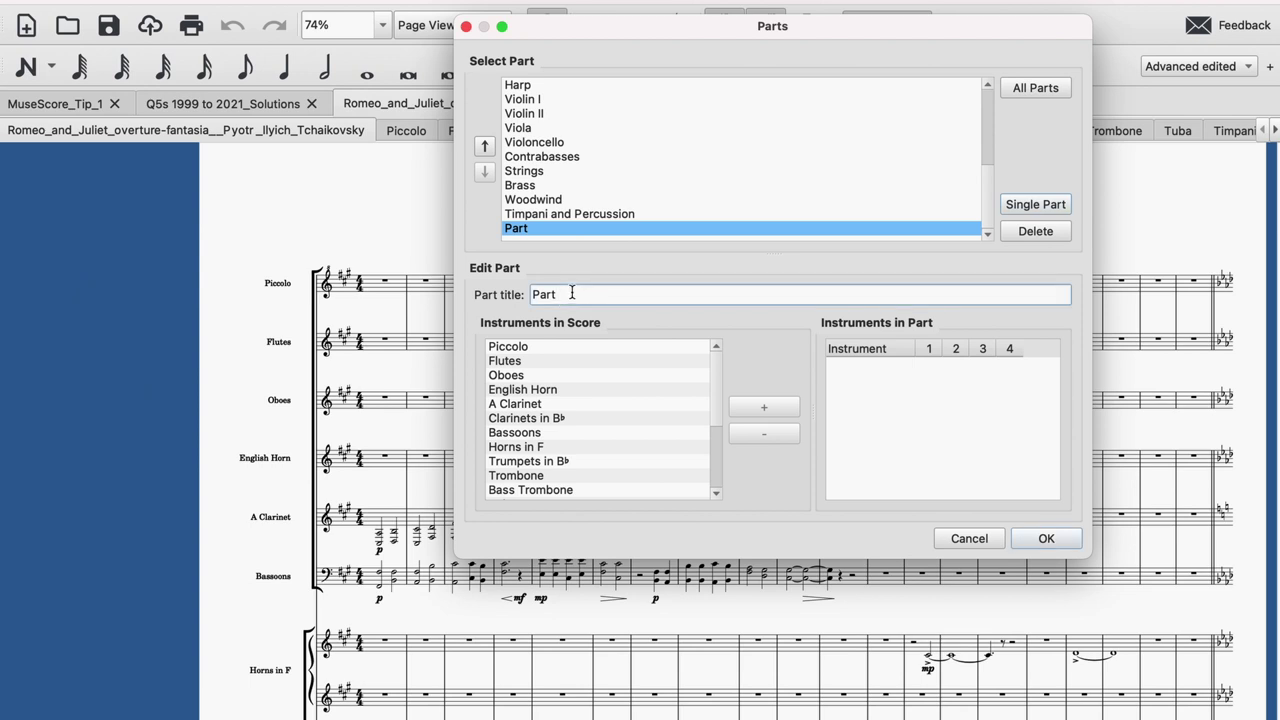
pyautogui.press('BackSpace')
pyautogui.press('BackSpace')
pyautogui.press('BackSpace')
pyautogui.press('BackSpace')
pyautogui.write('Woodwing')
pyautogui.press('BackSpace')
# Complete the title as 'Woodwind' and add Piccolo, Flutes and Oboes to the part.
pyautogui.write('d')
pyautogui.click(541, 346)
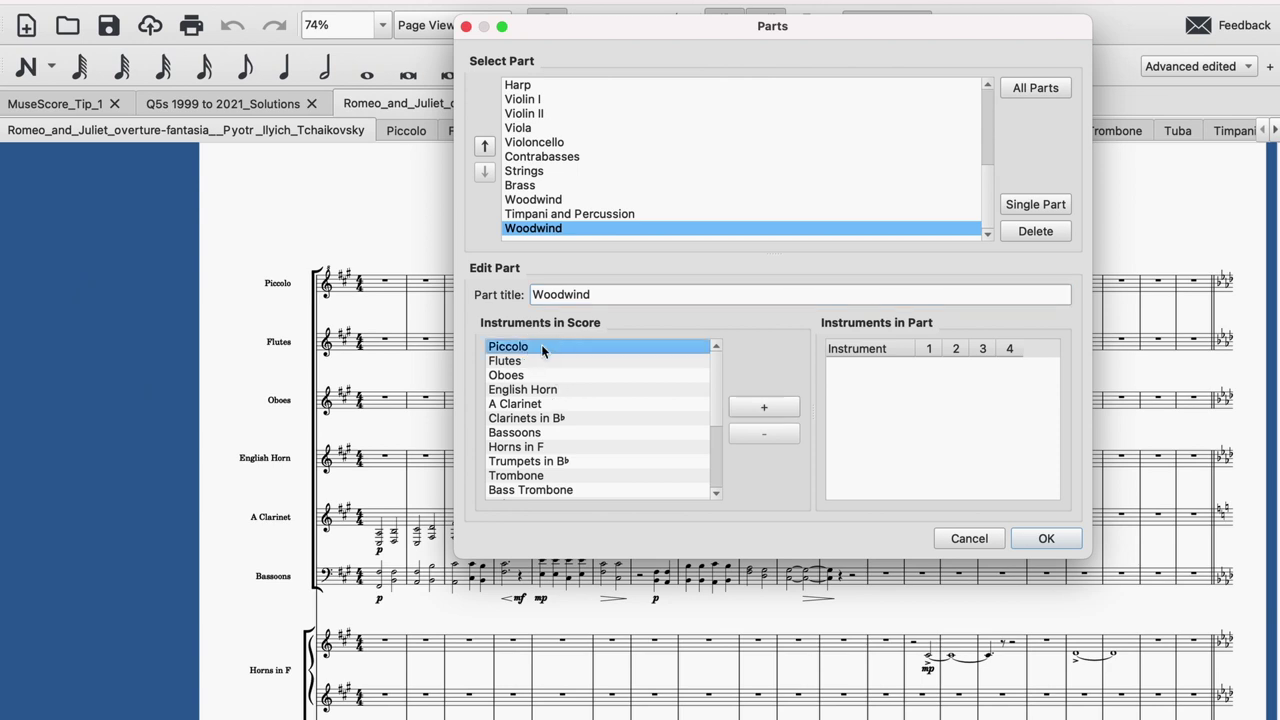
pyautogui.click(538, 360)
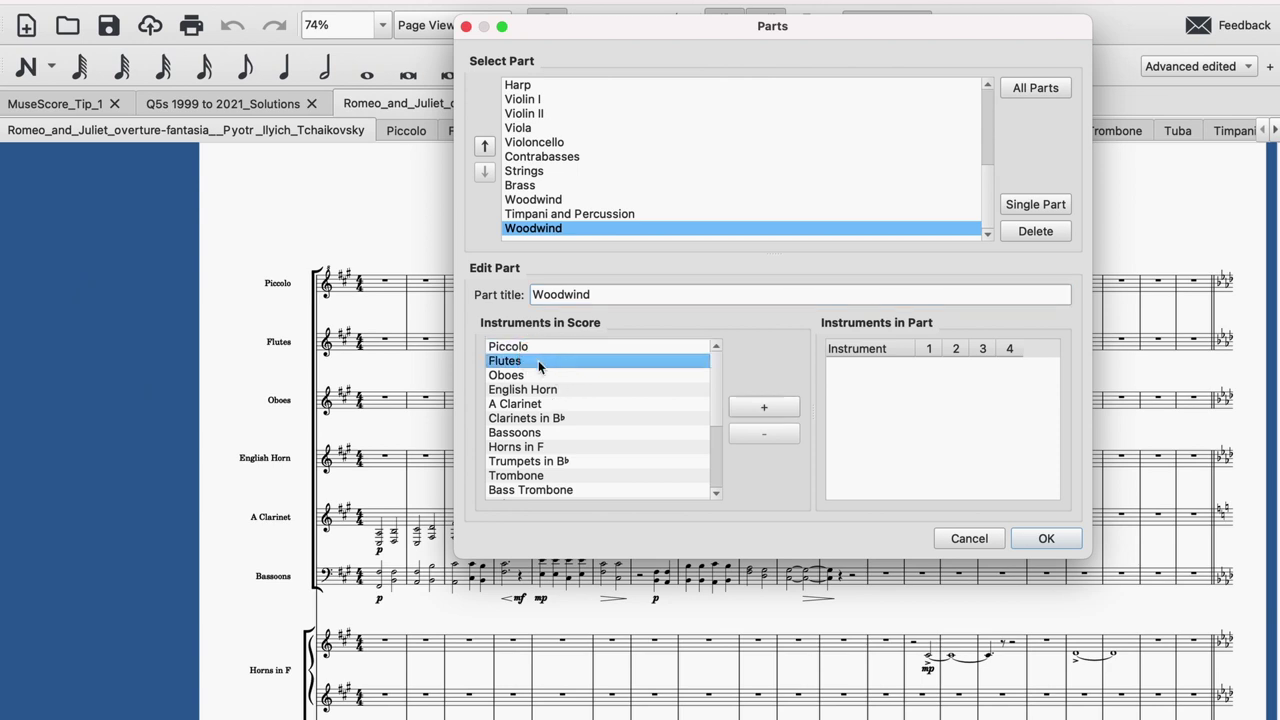
pyautogui.click(540, 346)
pyautogui.click(763, 407)
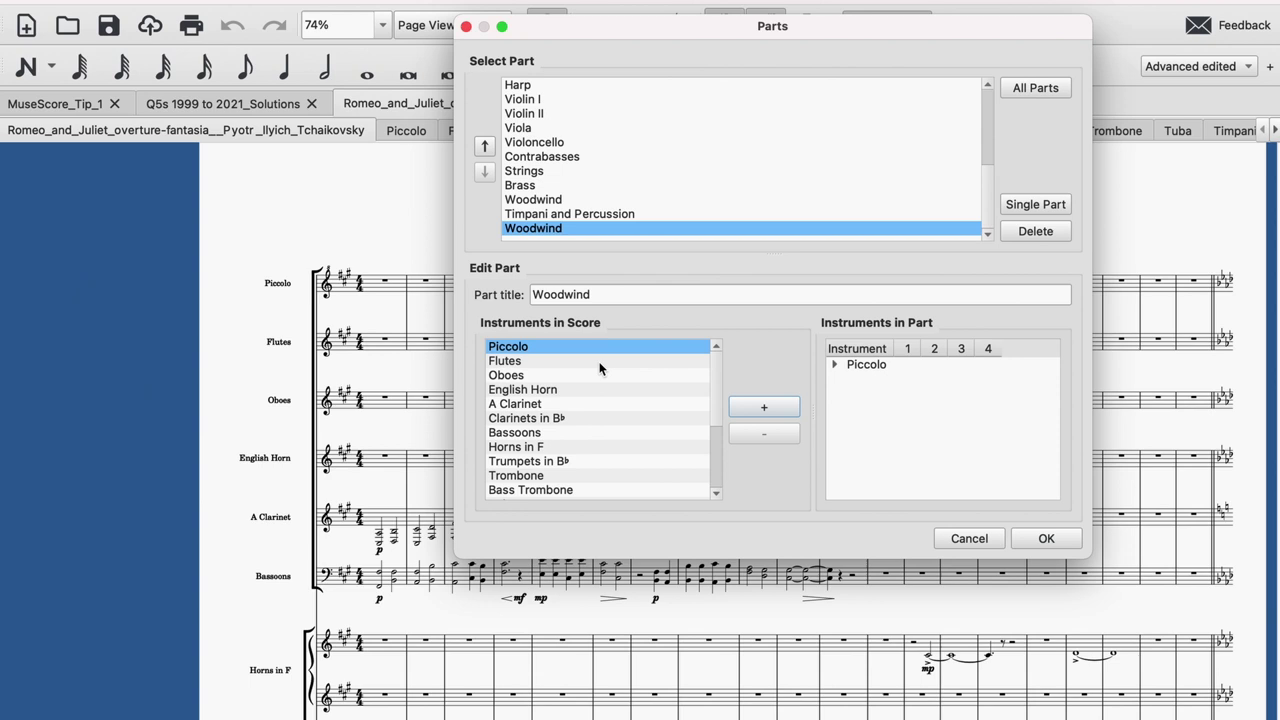
pyautogui.click(600, 360)
pyautogui.click(763, 407)
pyautogui.click(612, 377)
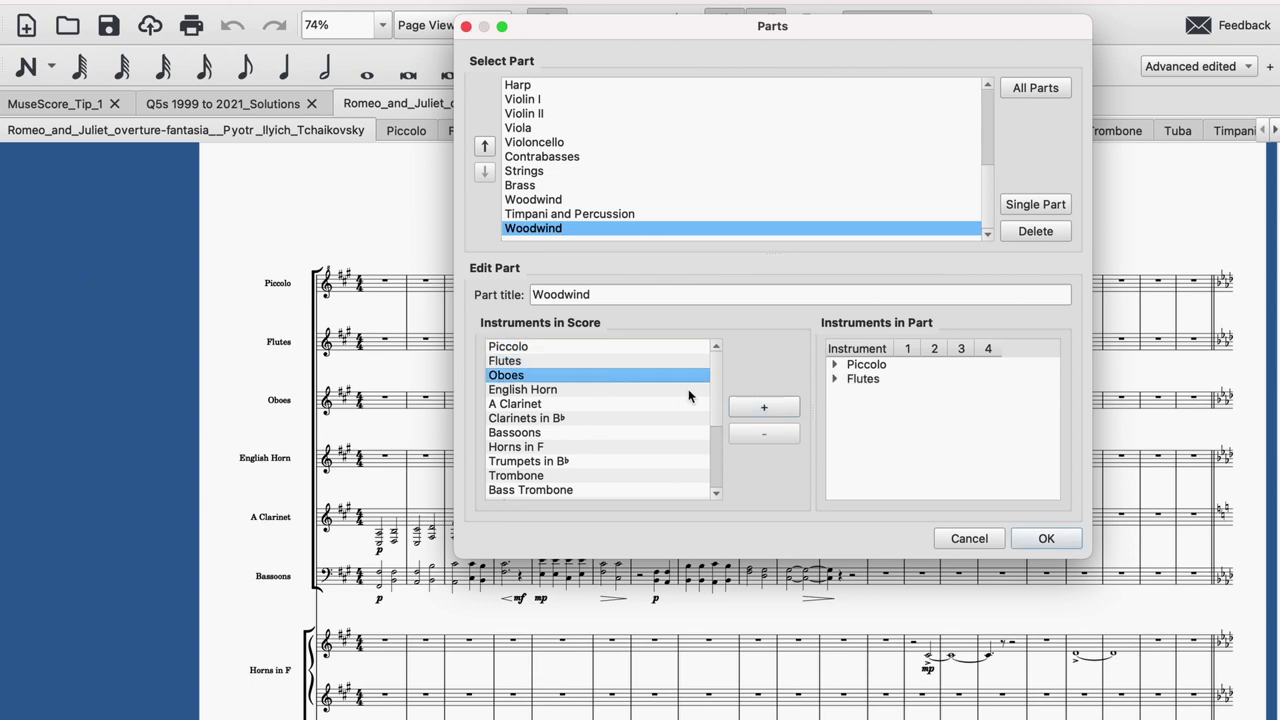
pyautogui.click(763, 407)
# Add English Horn, A Clarinet, Clarinets in B♭ and Bassoons to the Woodwind part.
pyautogui.click(600, 389)
pyautogui.click(758, 407)
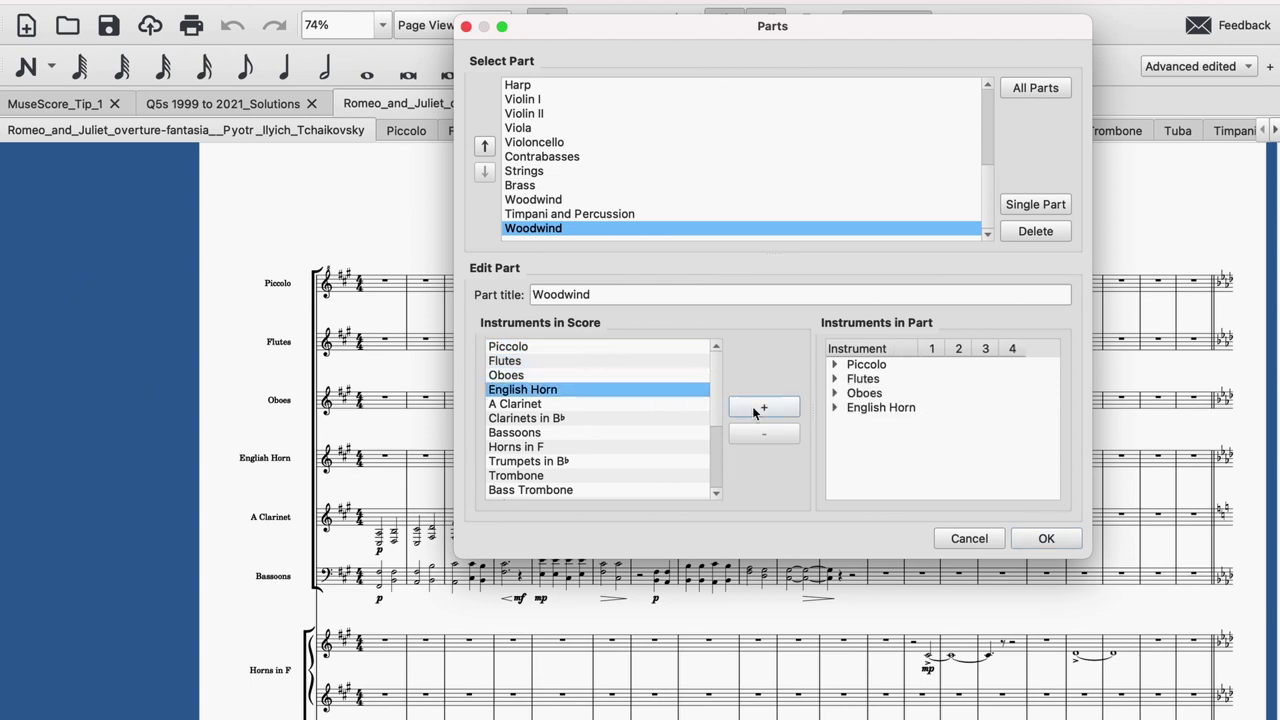
pyautogui.click(612, 404)
pyautogui.click(768, 408)
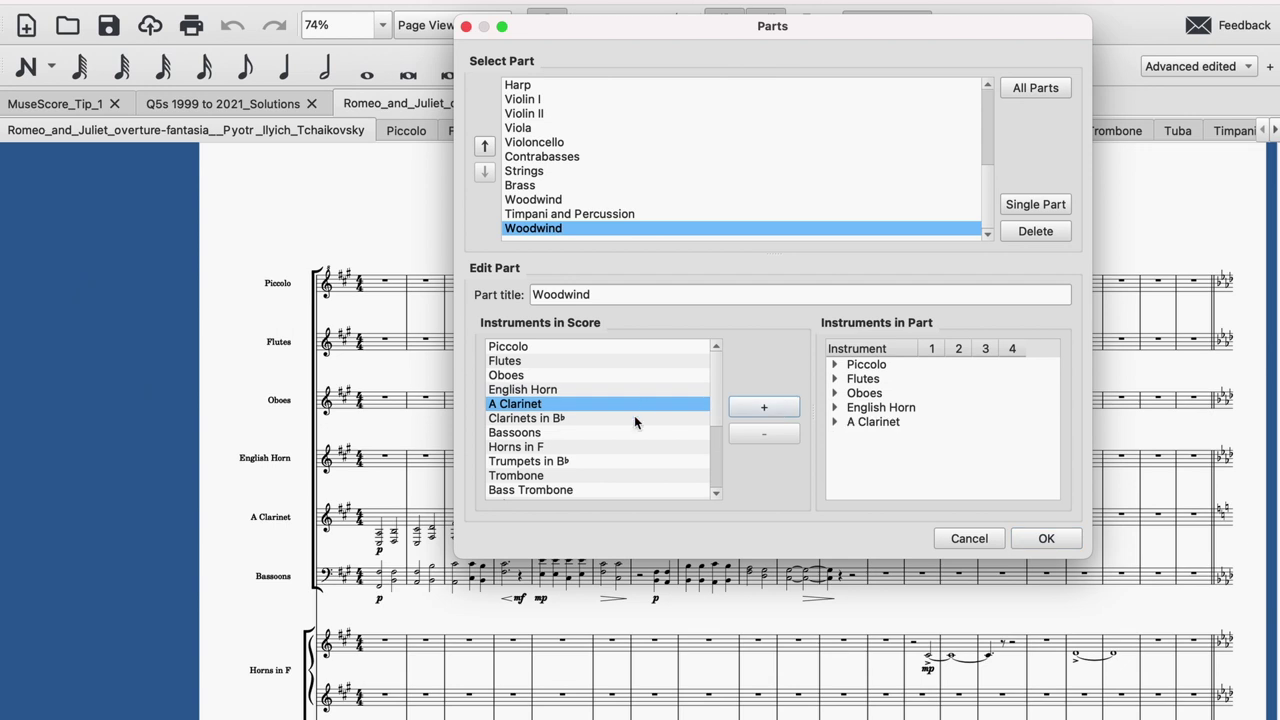
pyautogui.click(634, 418)
pyautogui.click(763, 407)
pyautogui.click(632, 432)
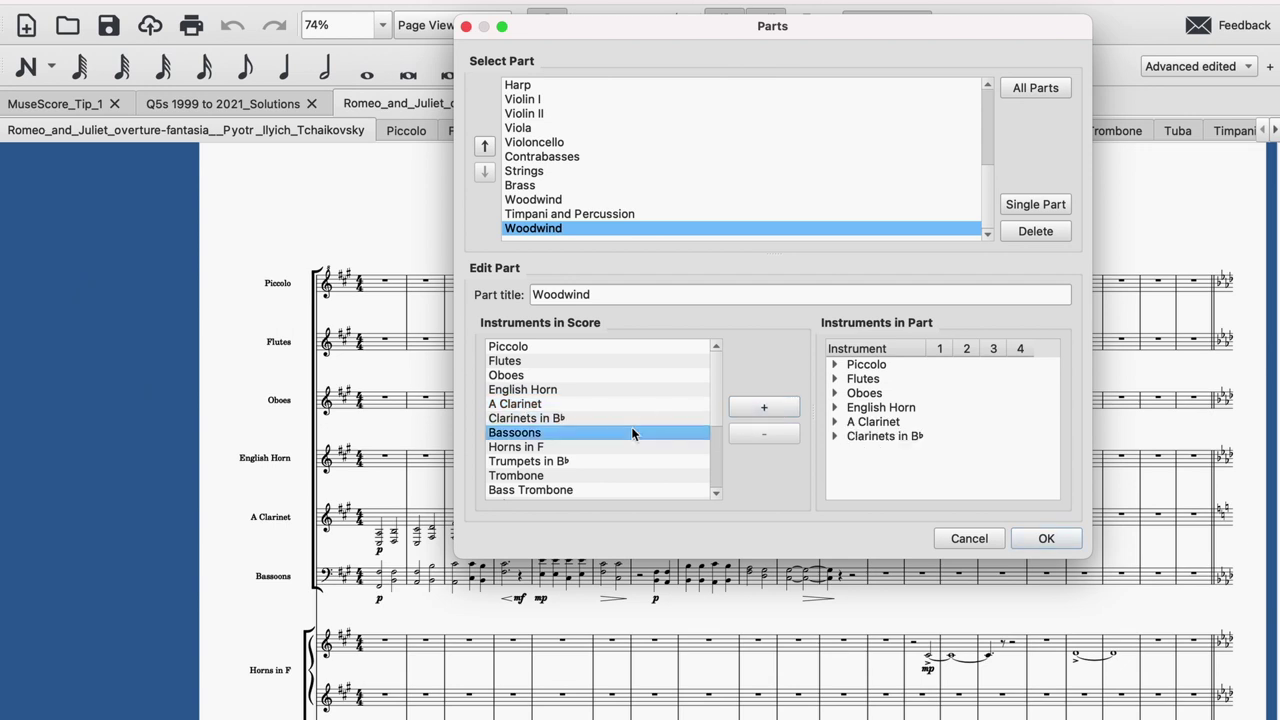
pyautogui.click(763, 407)
pyautogui.moveTo(611, 294); pyautogui.dragTo(506, 288)
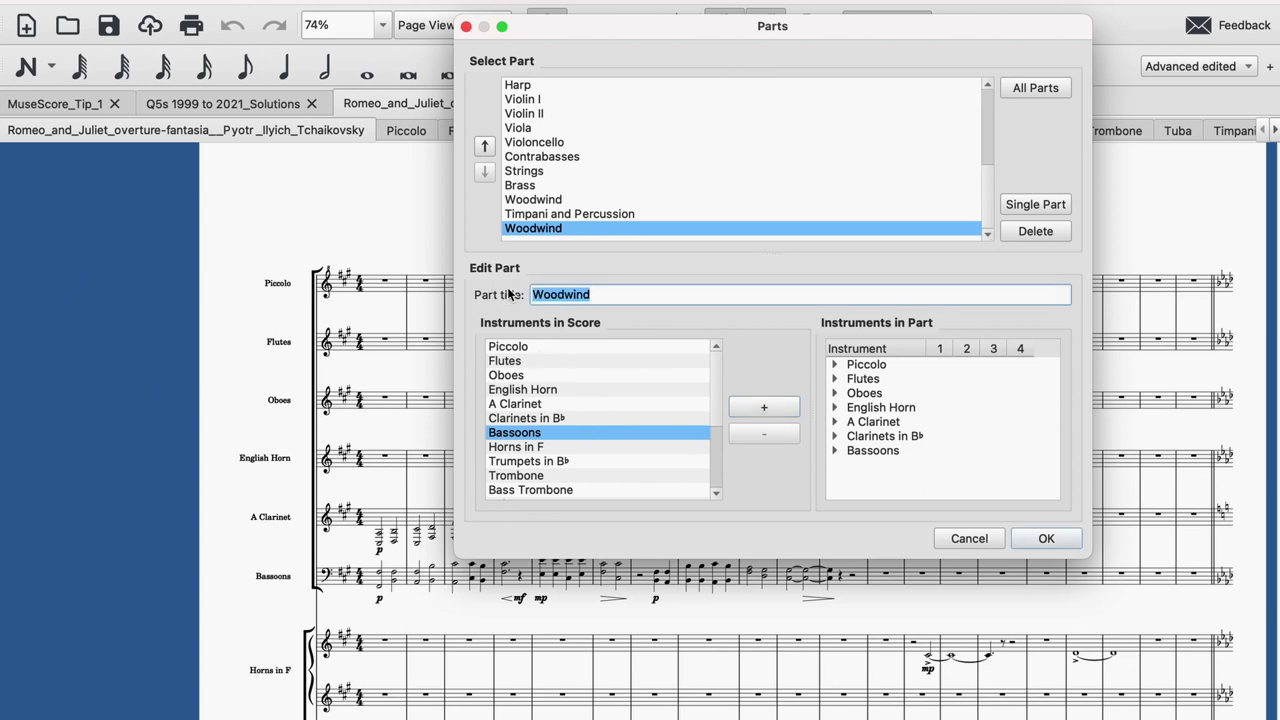
pyautogui.scroll(4, 584, 117)
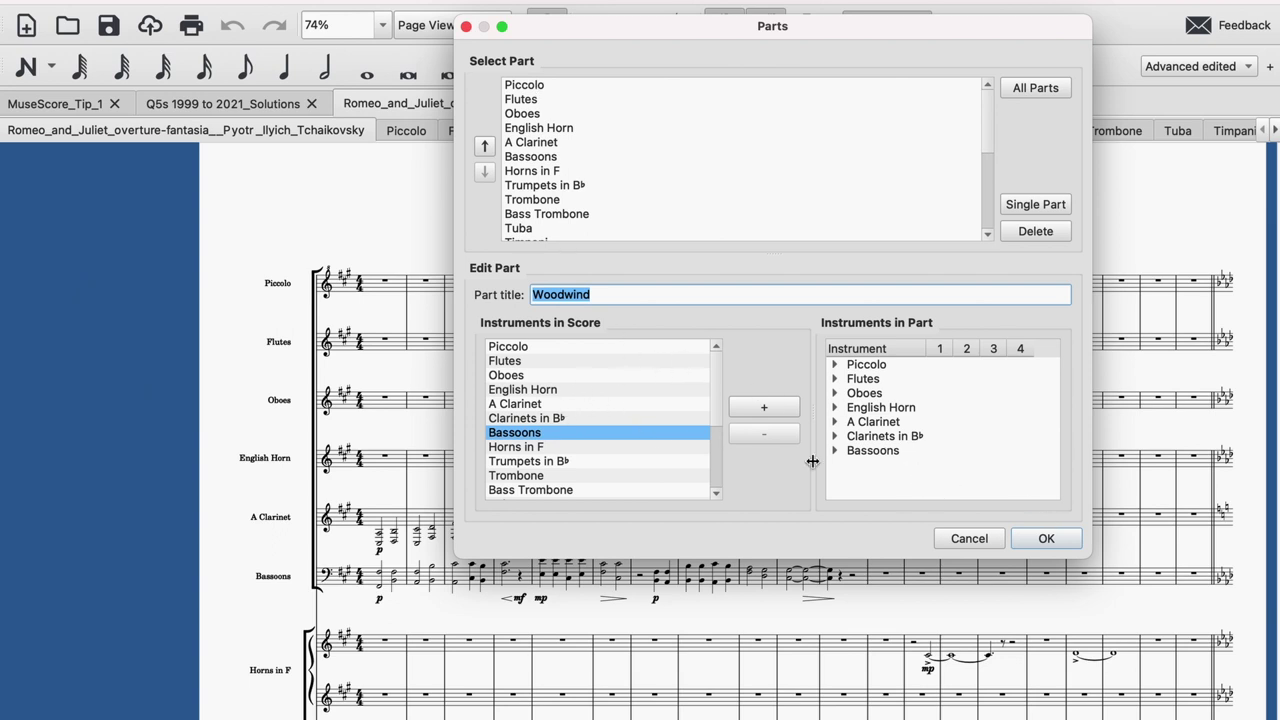
# Confirm the Parts dialog and scroll through the new Woodwind part's staves.
pyautogui.click(1043, 539)
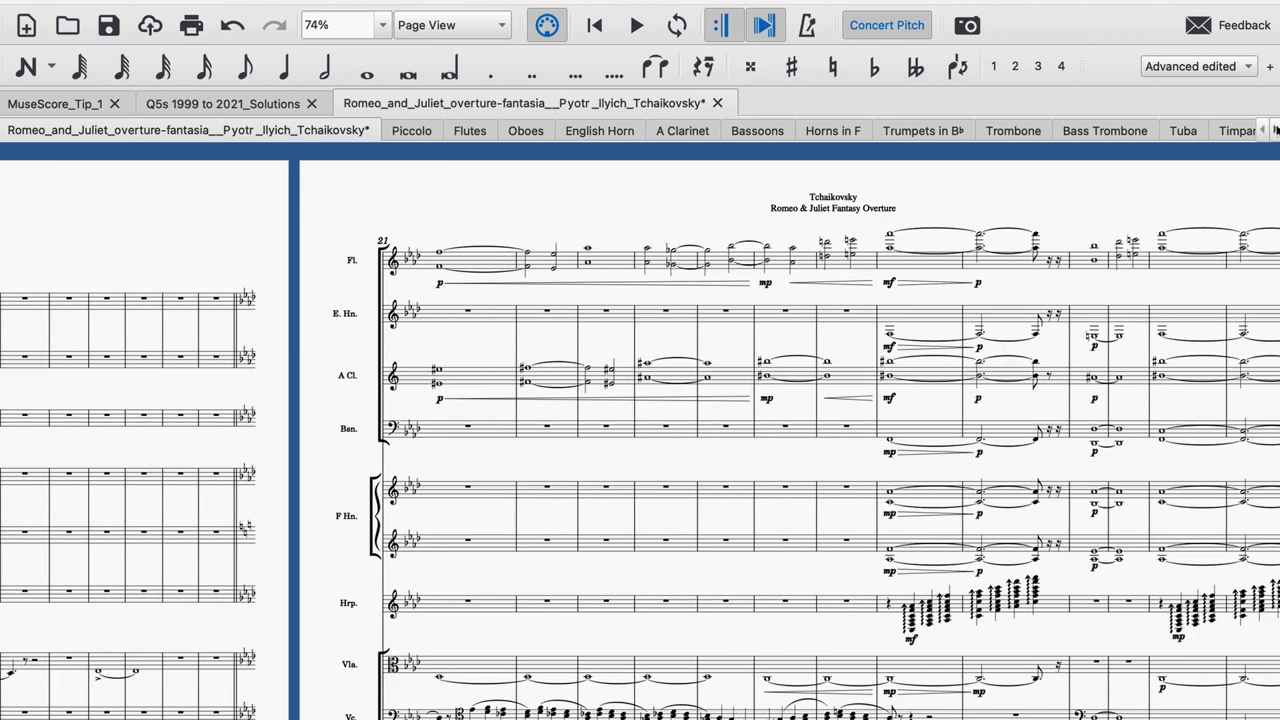
pyautogui.click(1275, 130)
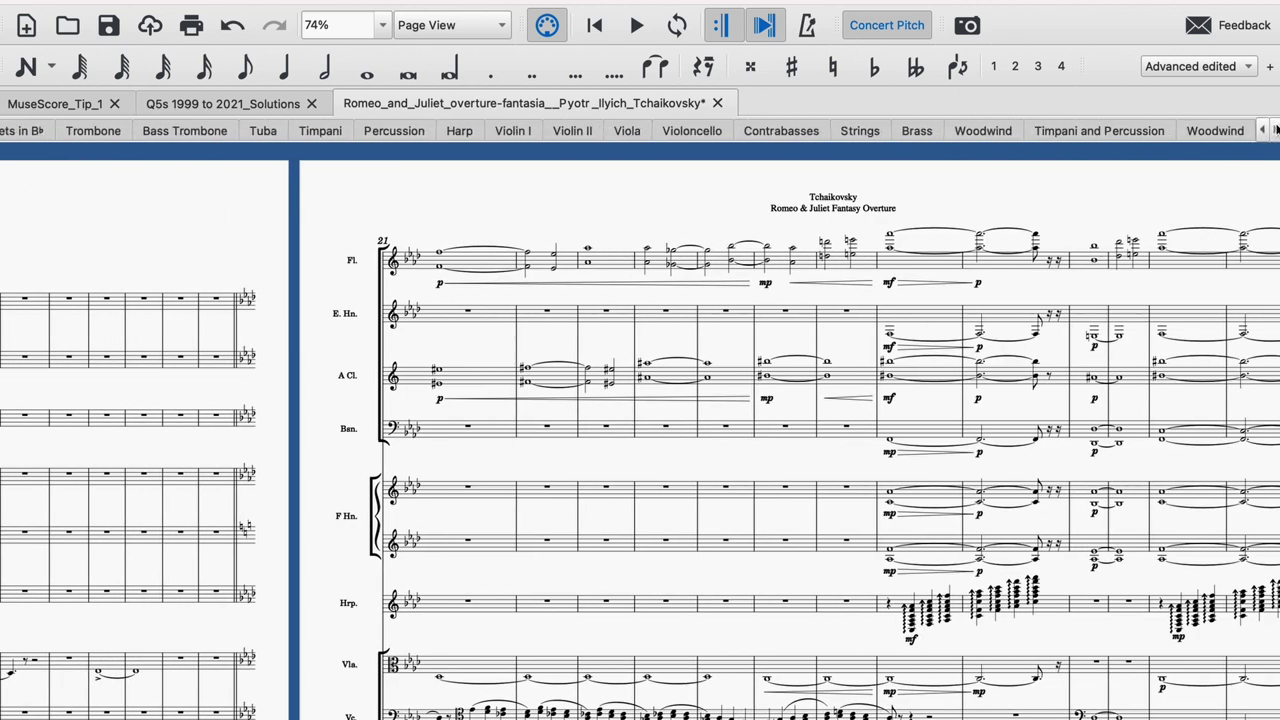
pyautogui.click(1226, 131)
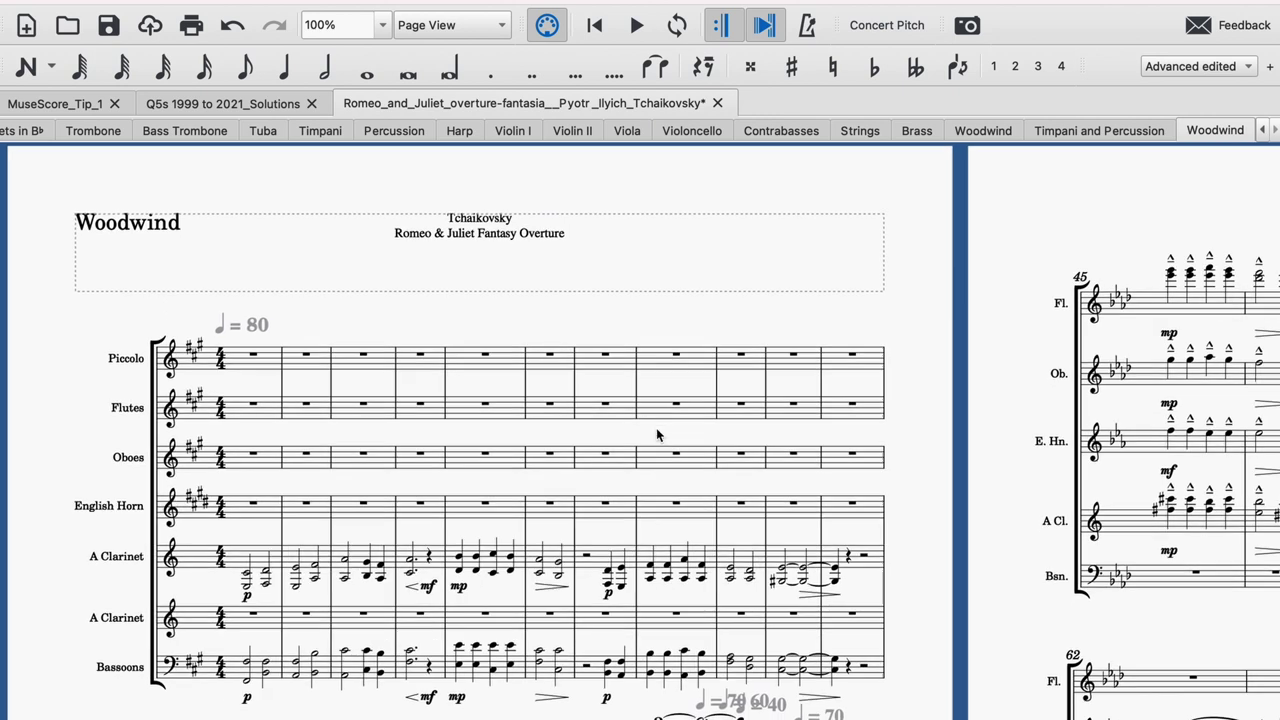
pyautogui.scroll(-2, 657, 434)
pyautogui.scroll(5, 576, 388)
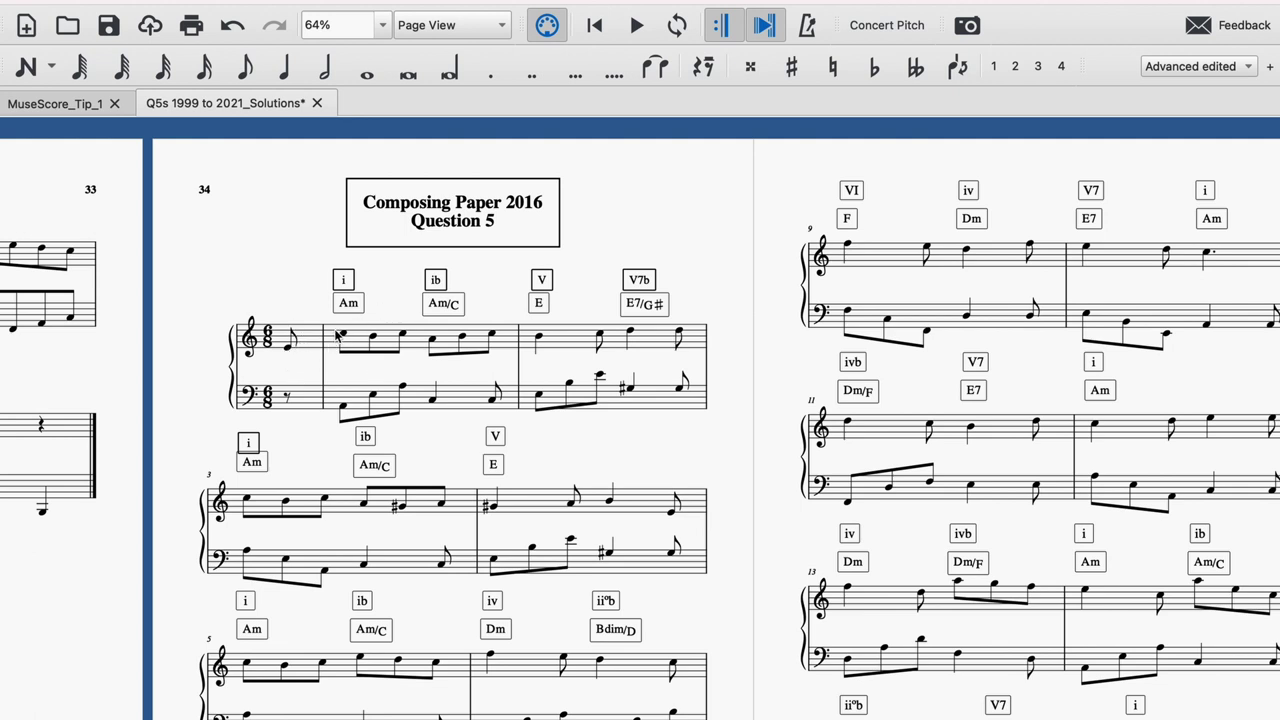
# Check the pickup measure's properties: actual duration 1/8, excluded from measure count, left unchanged.
pyautogui.click(288, 342)
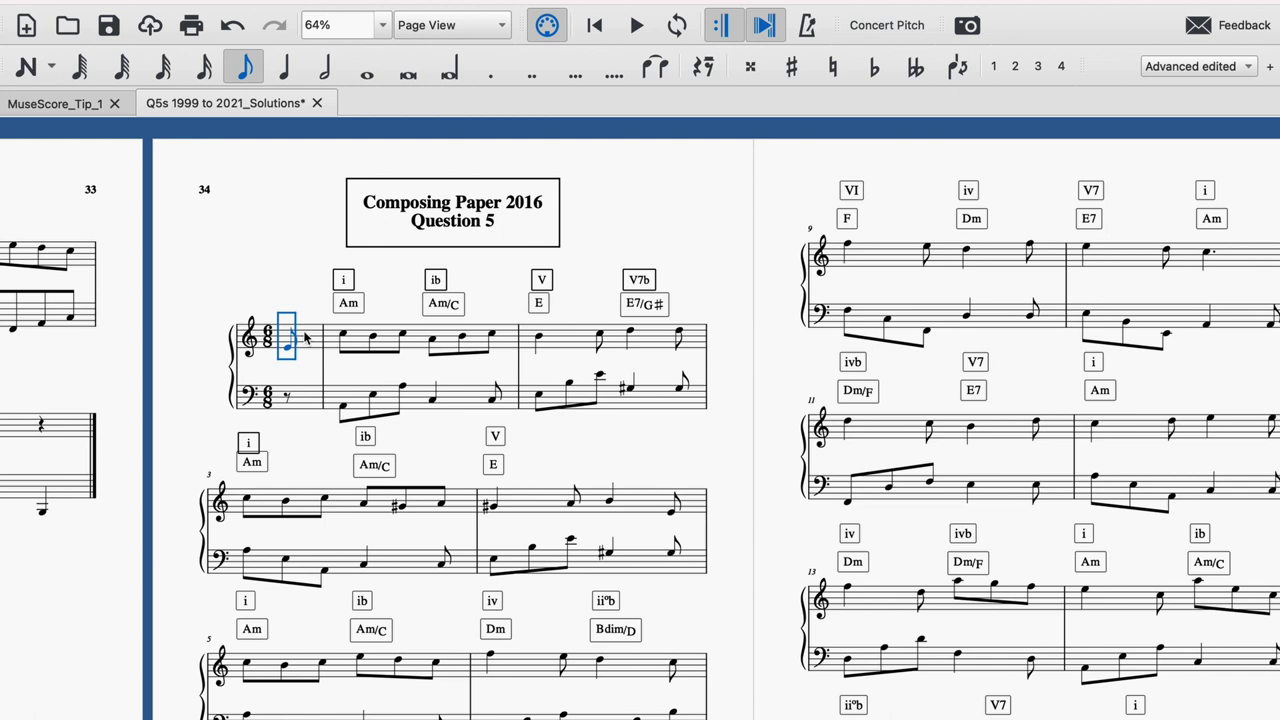
pyautogui.rightClick(308, 340)
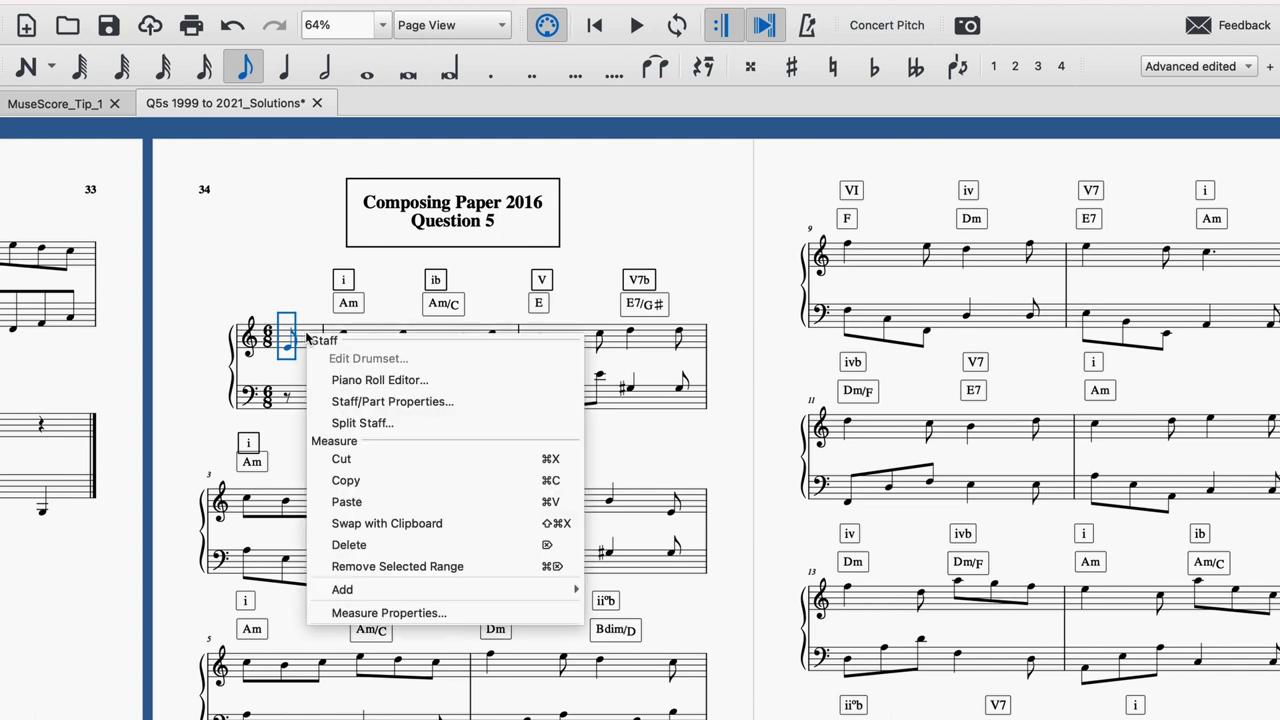
pyautogui.click(386, 613)
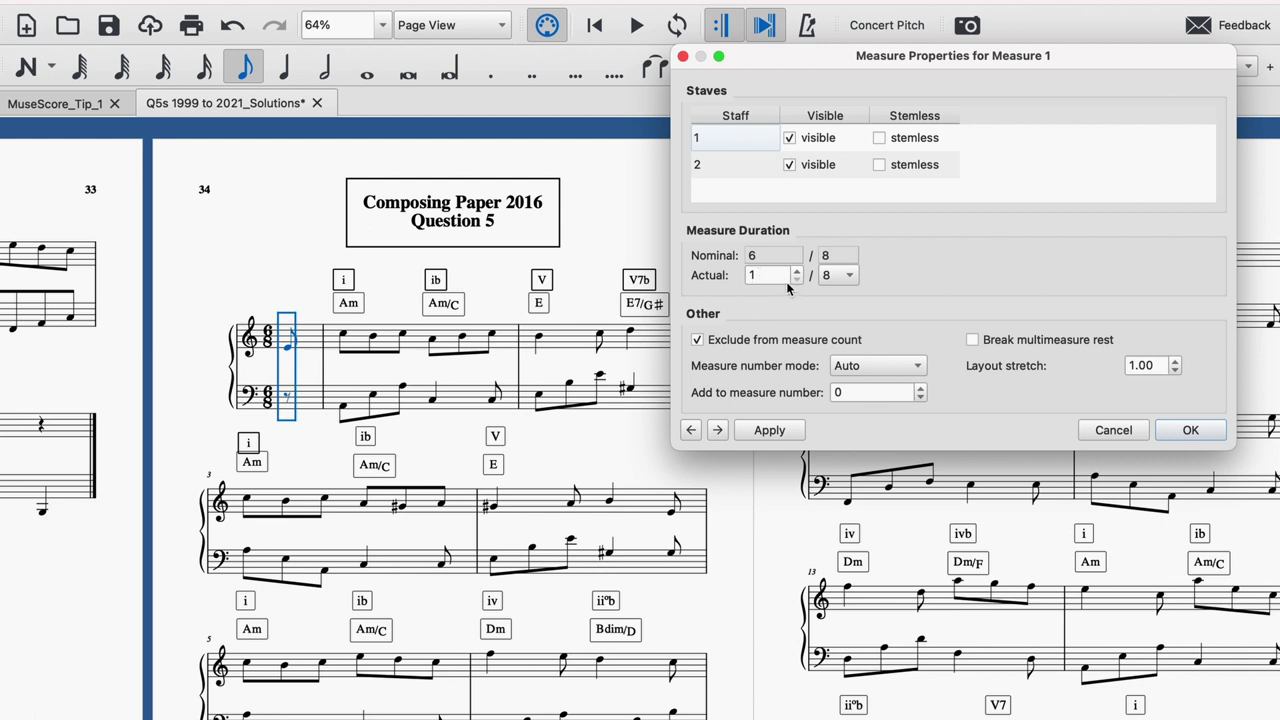
pyautogui.click(852, 280)
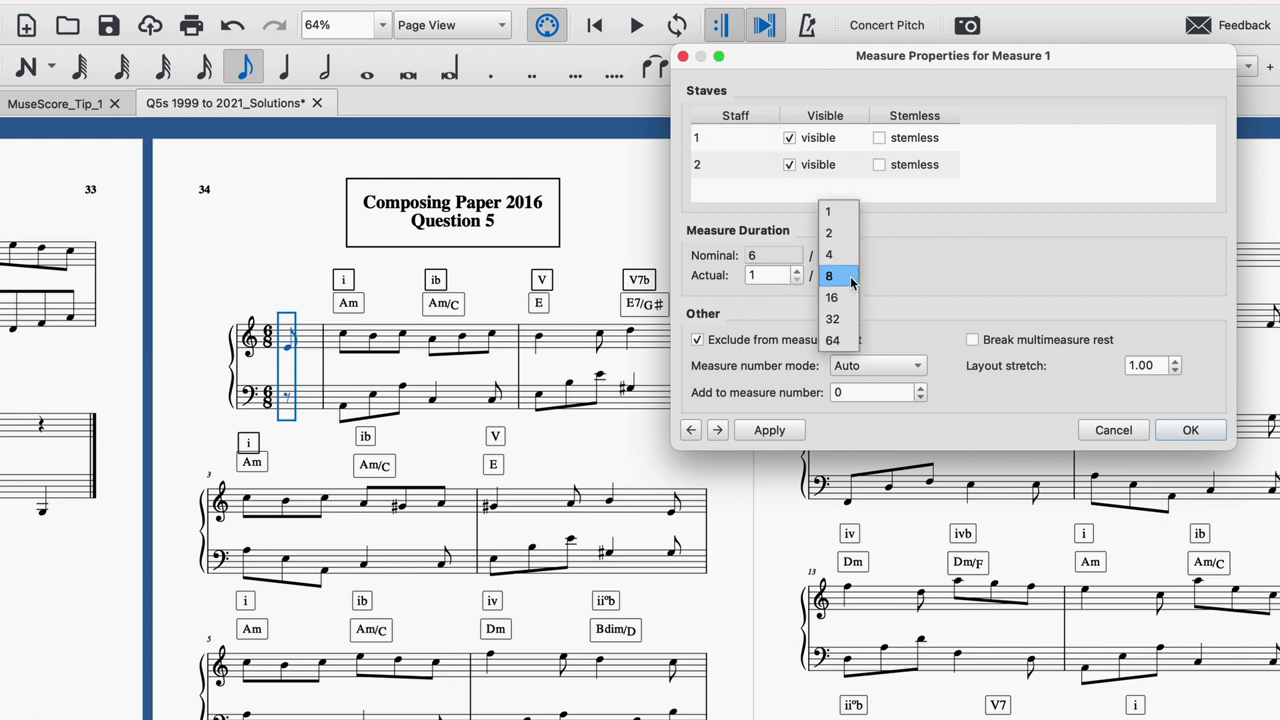
pyautogui.click(850, 277)
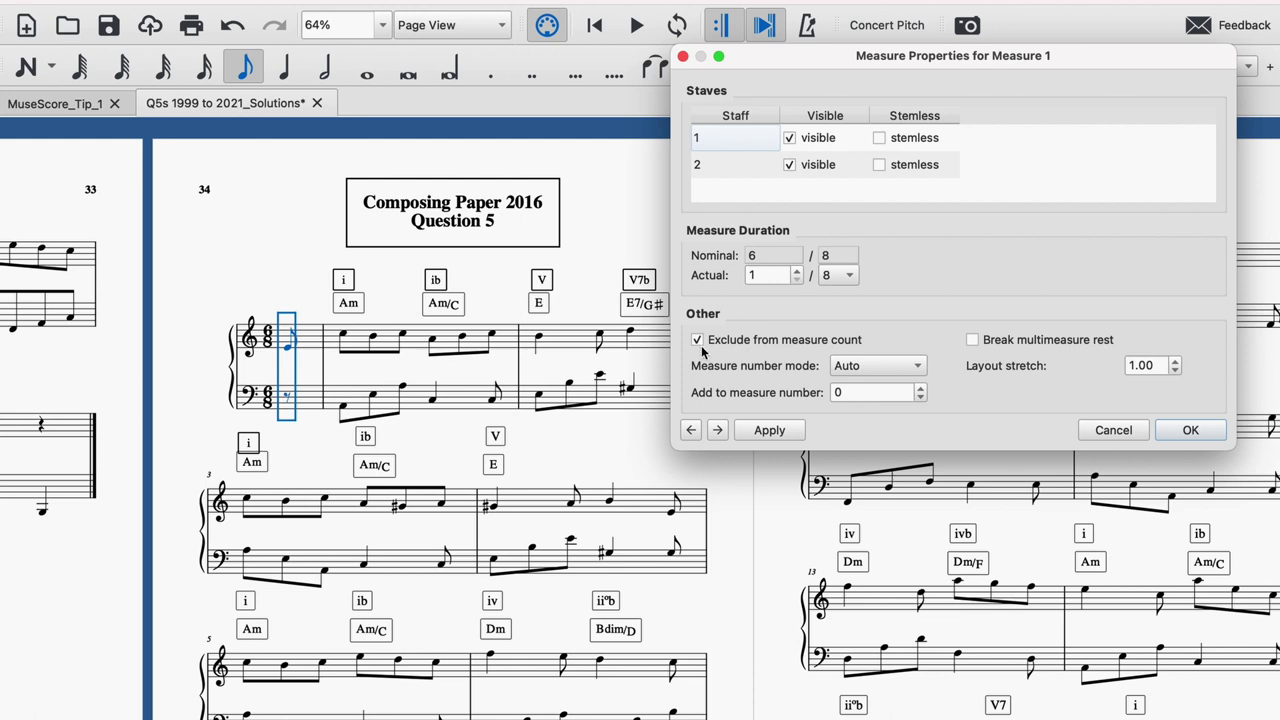
pyautogui.press('Return')
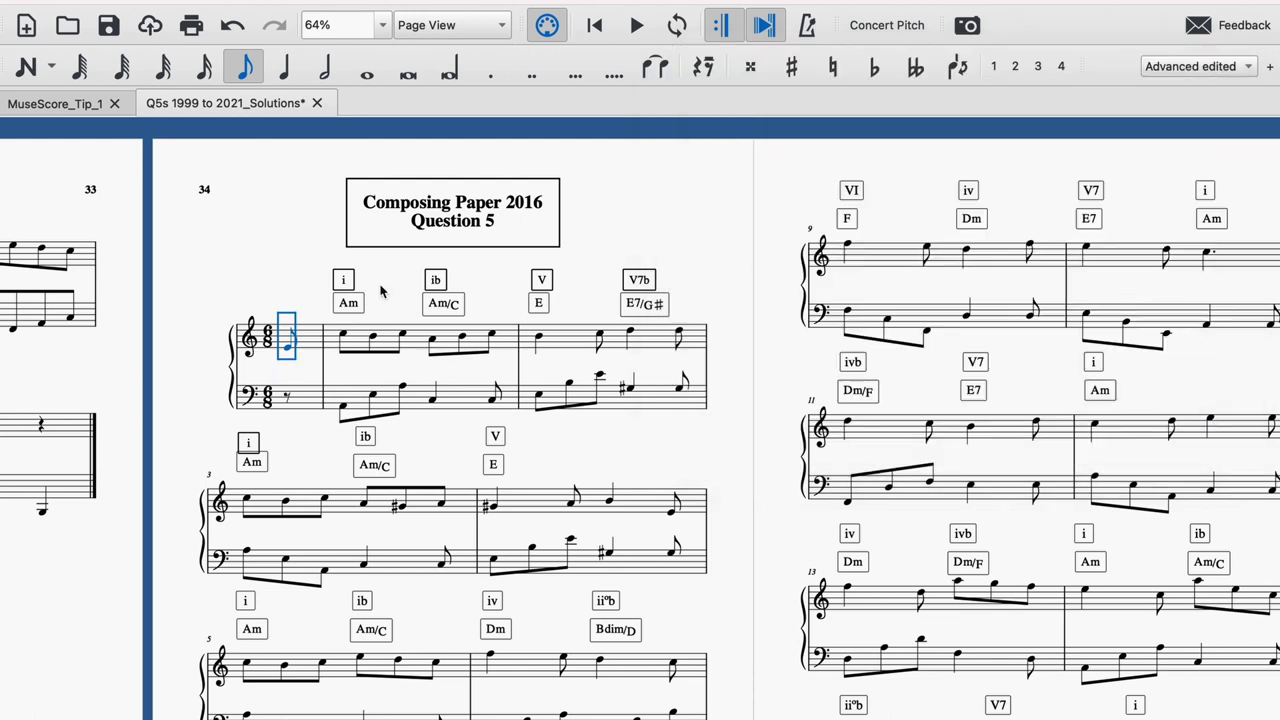
pyautogui.click(344, 337)
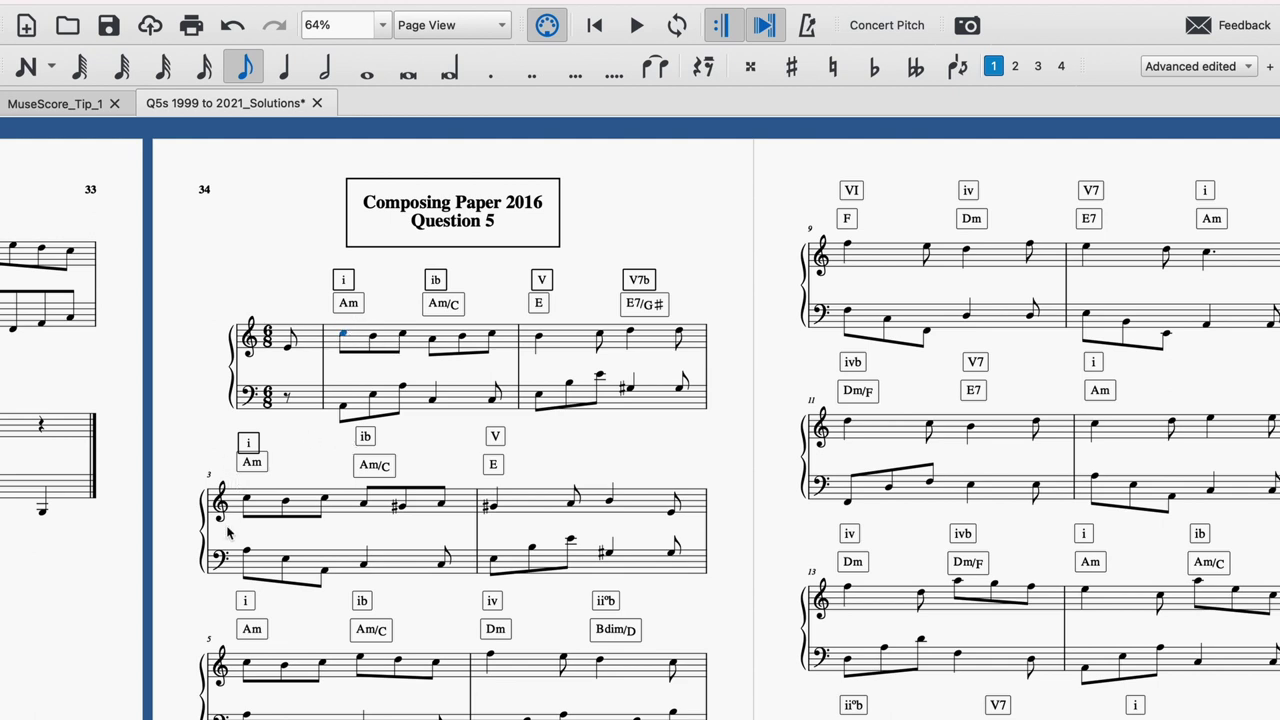
# Open Measure Properties for the final Am measure of the solutions score.
pyautogui.scroll(-5, 363, 498)
pyautogui.hscroll(10, 363, 498)
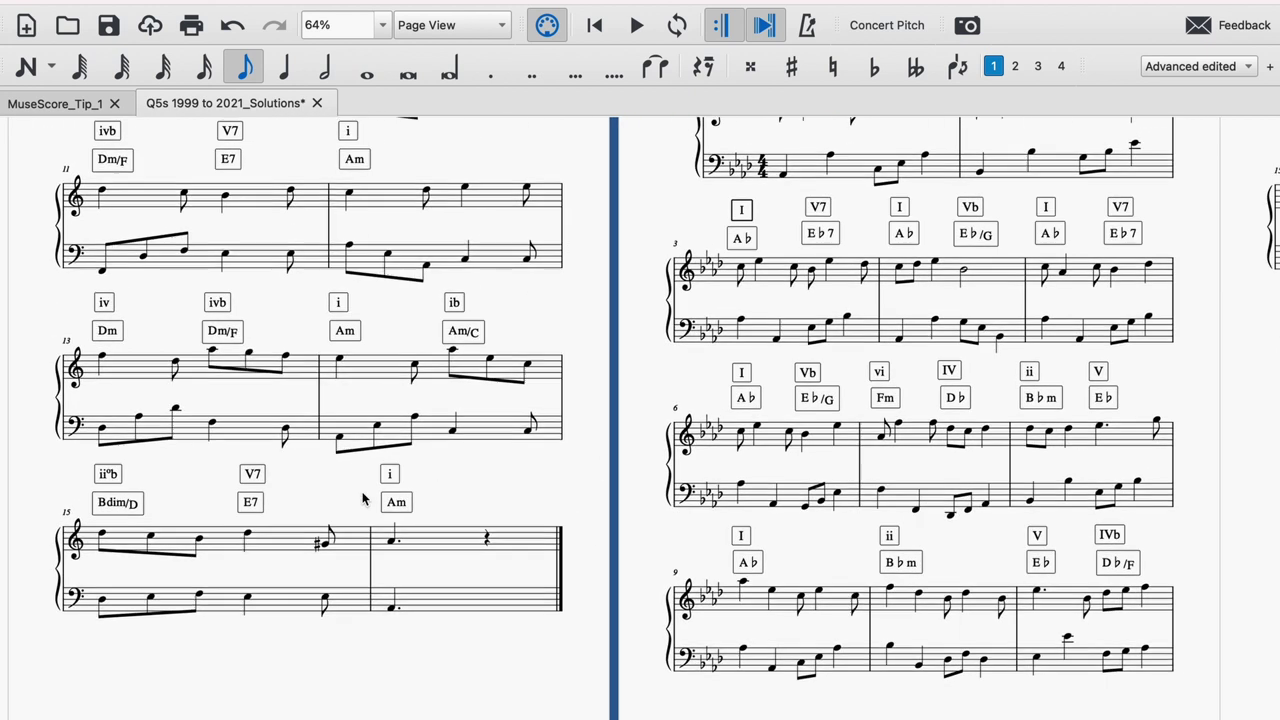
pyautogui.hscroll(-3, 483, 540)
pyautogui.scroll(1, 483, 540)
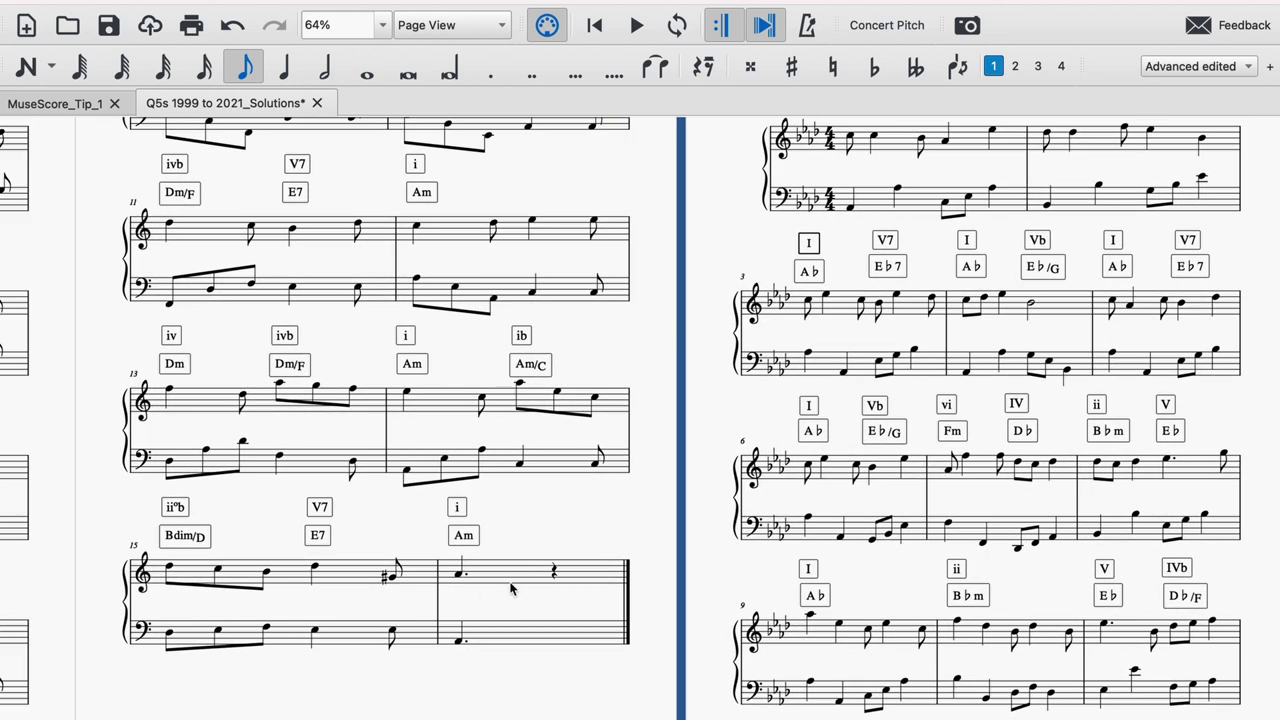
pyautogui.click(513, 586)
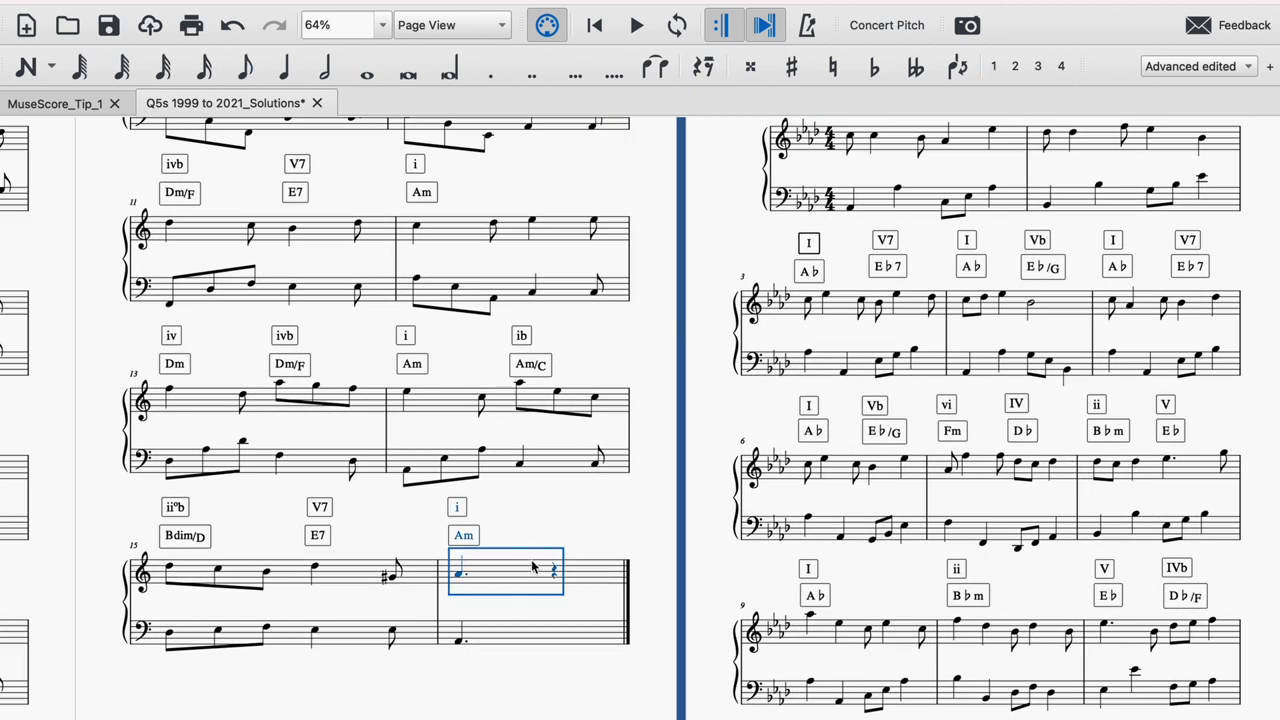
pyautogui.rightClick(534, 563)
pyautogui.click(613, 548)
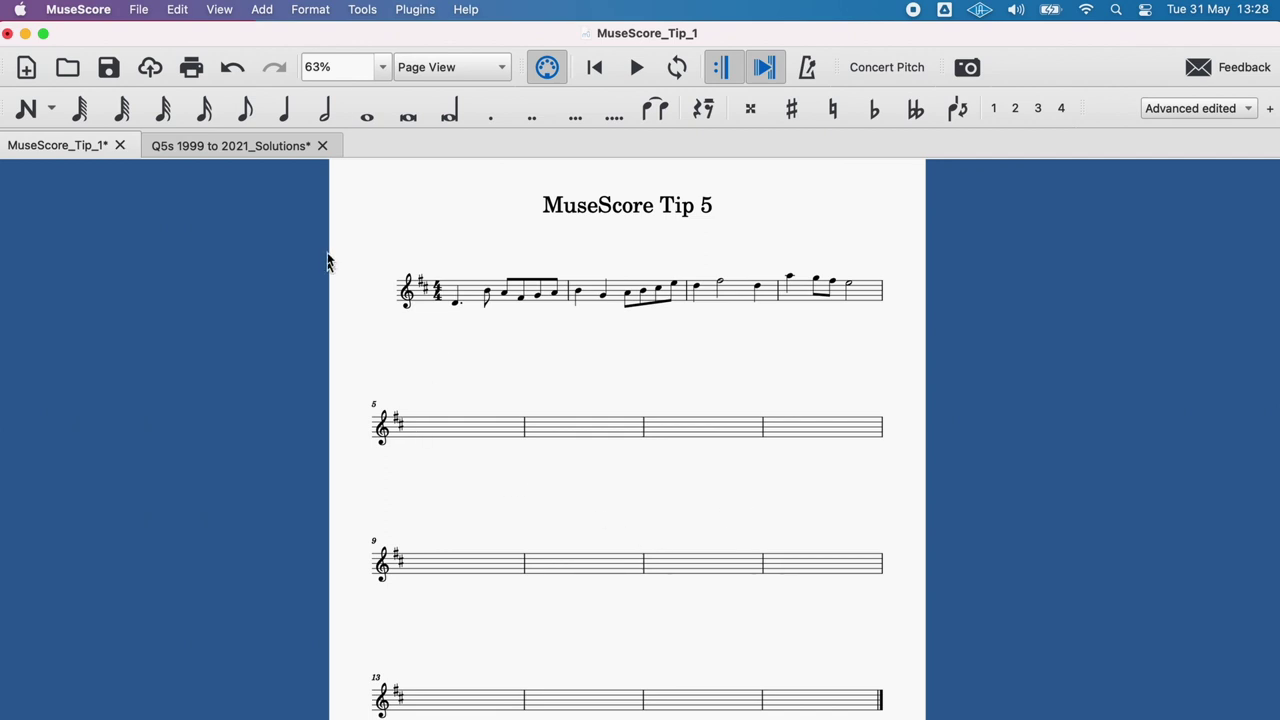
# Open the Style dialog at Measure Numbers and toggle the Measure Numbers checkbox off and back on.
pyautogui.click(320, 12)
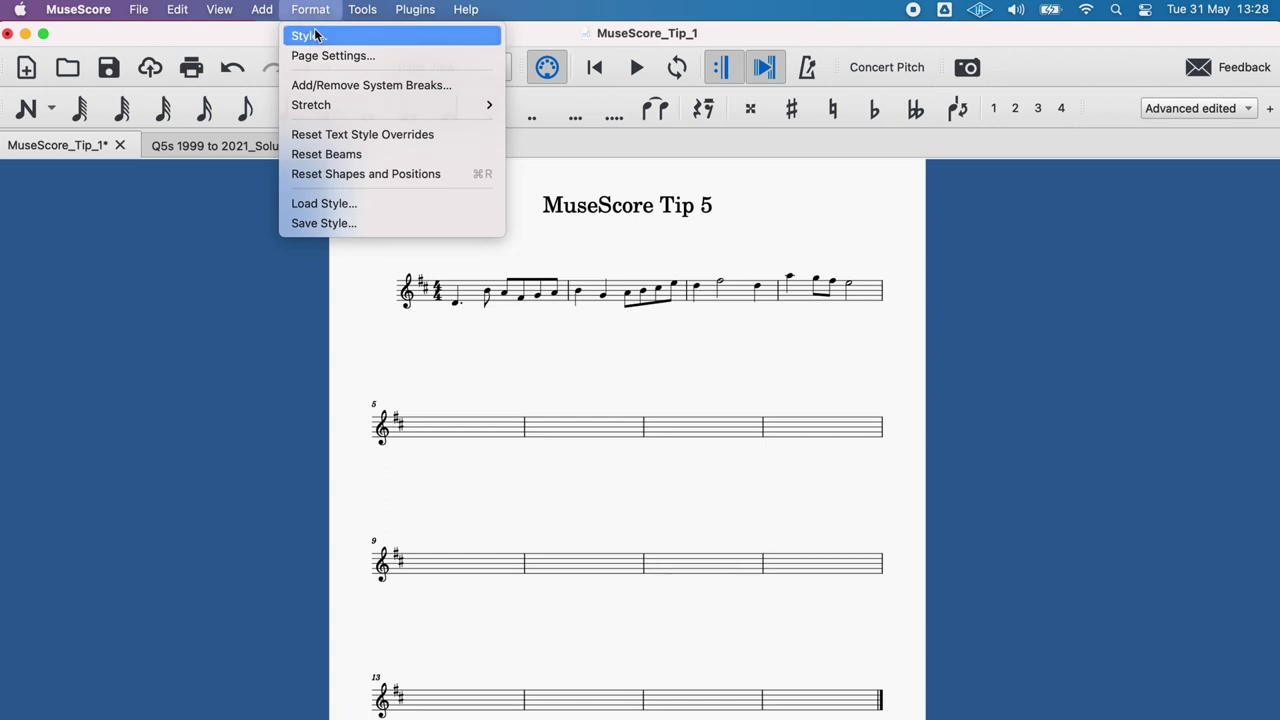
pyautogui.click(315, 36)
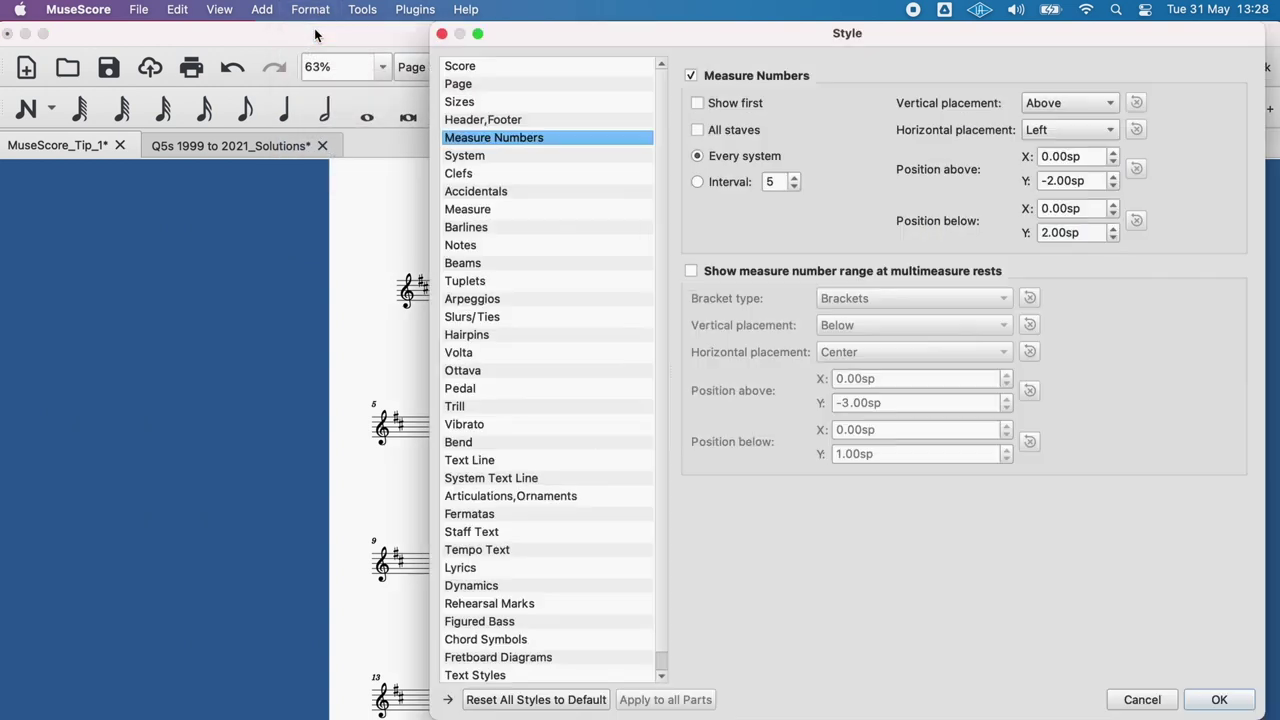
pyautogui.click(474, 70)
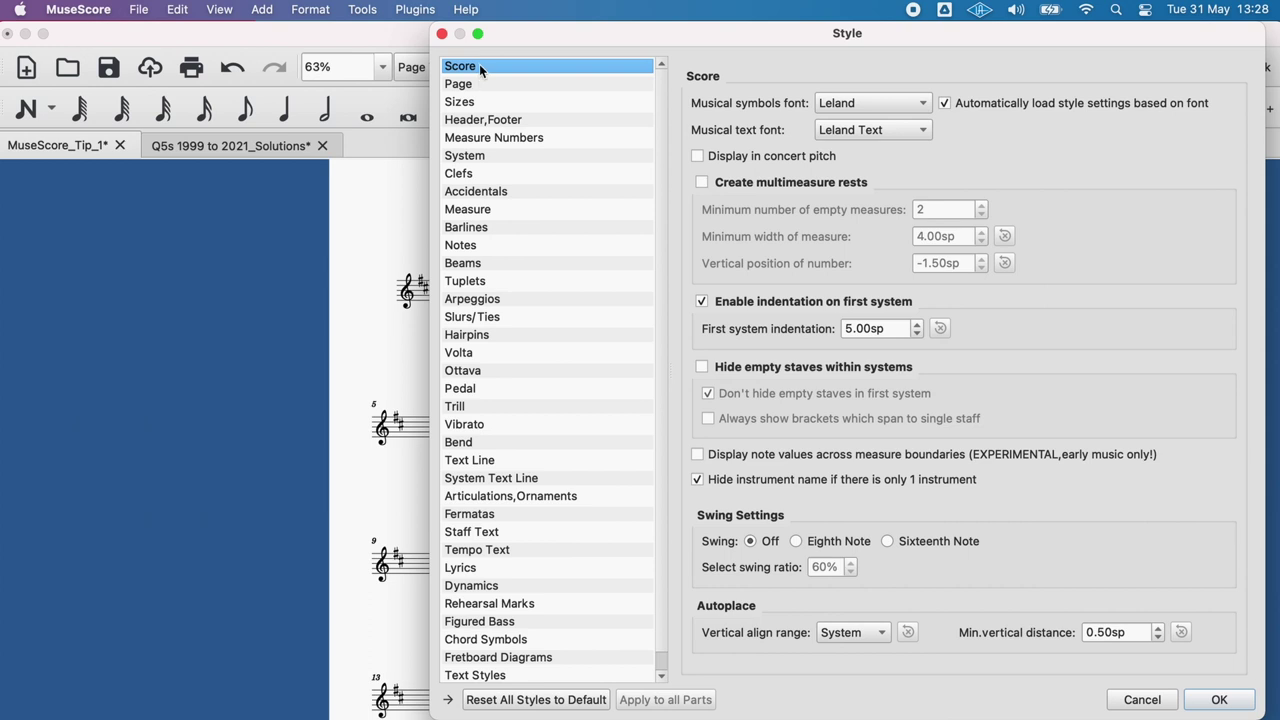
pyautogui.click(520, 138)
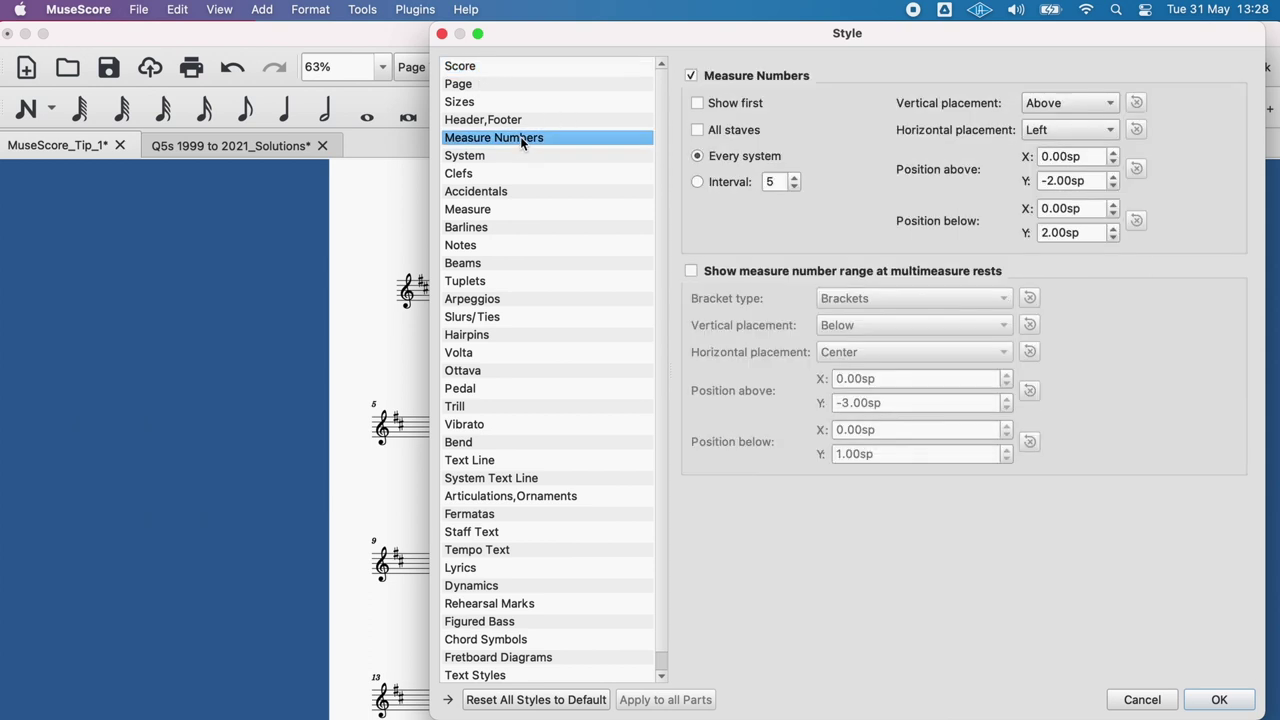
pyautogui.click(692, 77)
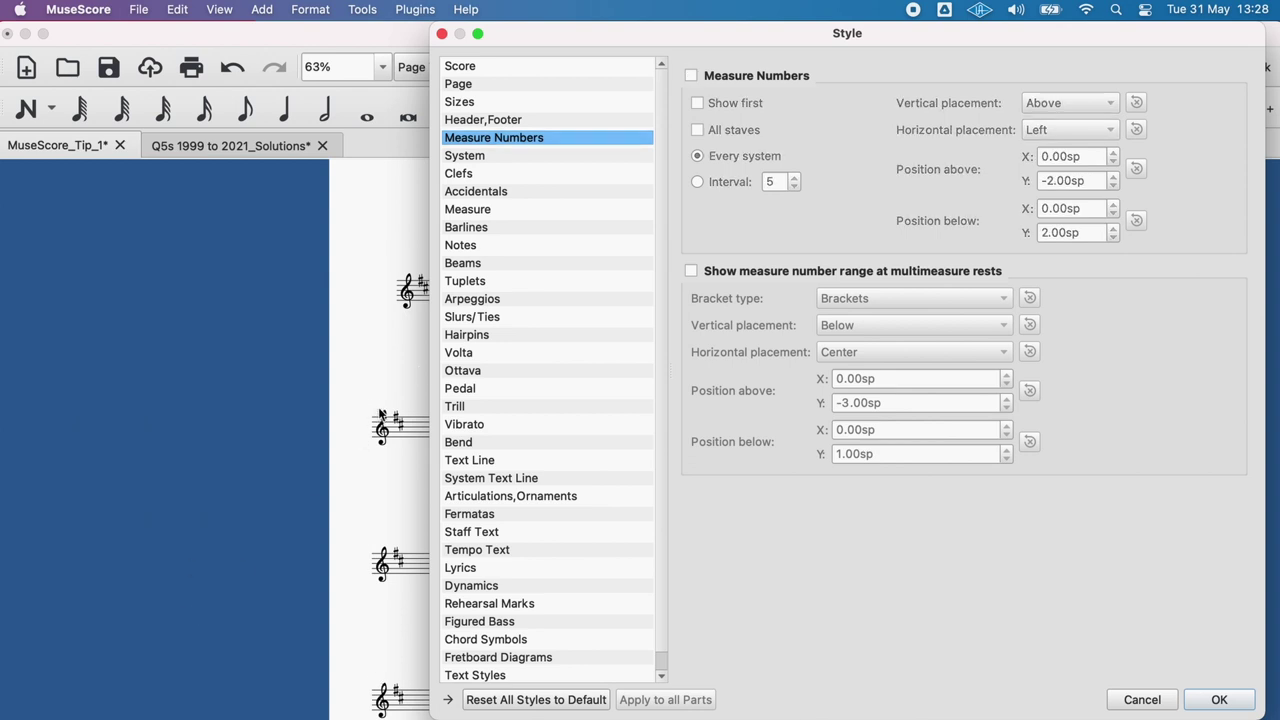
pyautogui.click(691, 75)
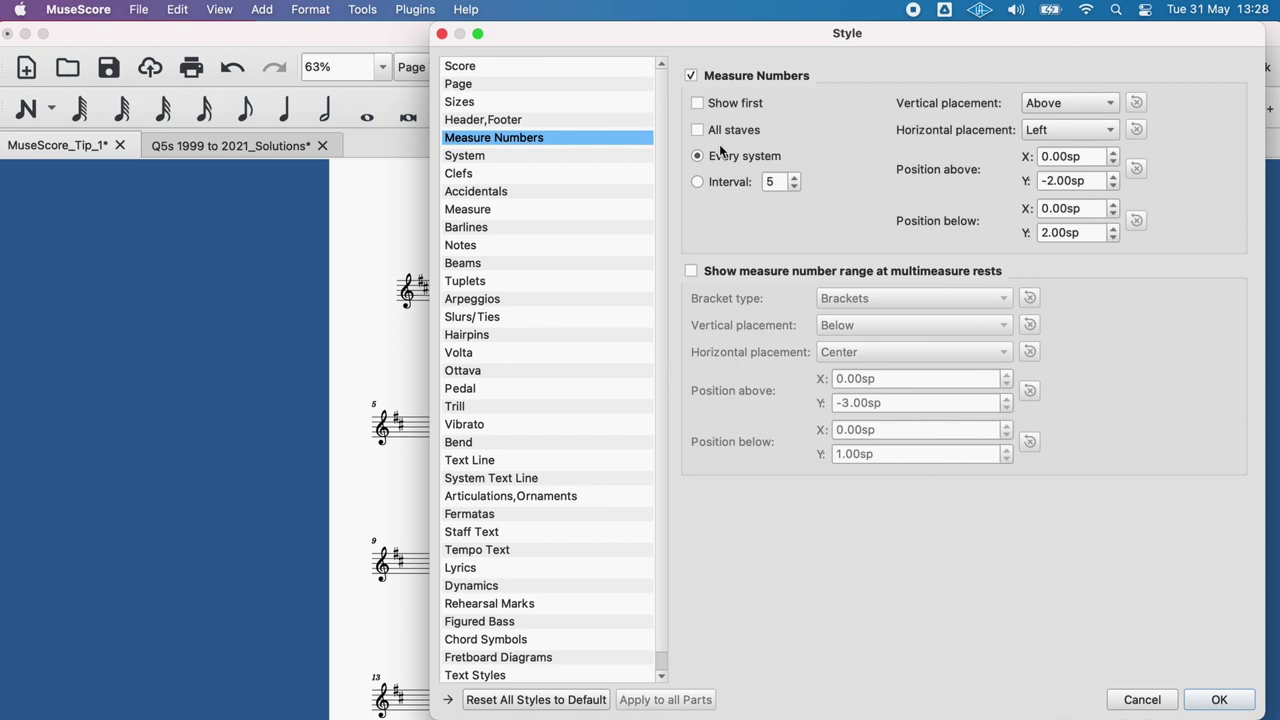
# Try a measure-number interval of 4, revert to every system, and enable Show first.
pyautogui.click(697, 183)
pyautogui.moveTo(706, 34); pyautogui.dragTo(622, 76)
pyautogui.click(746, 184)
pyautogui.click(746, 184)
pyautogui.click(746, 184)
pyautogui.click(655, 164)
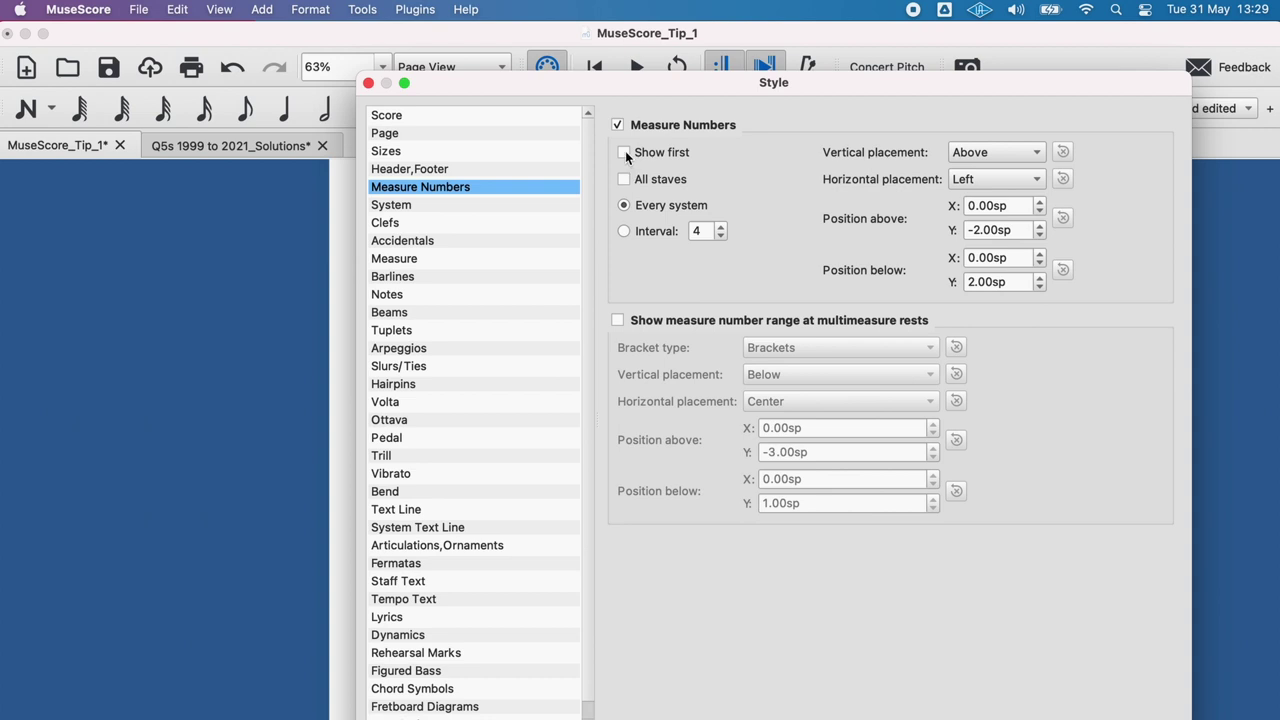
pyautogui.moveTo(651, 81); pyautogui.dragTo(833, 74)
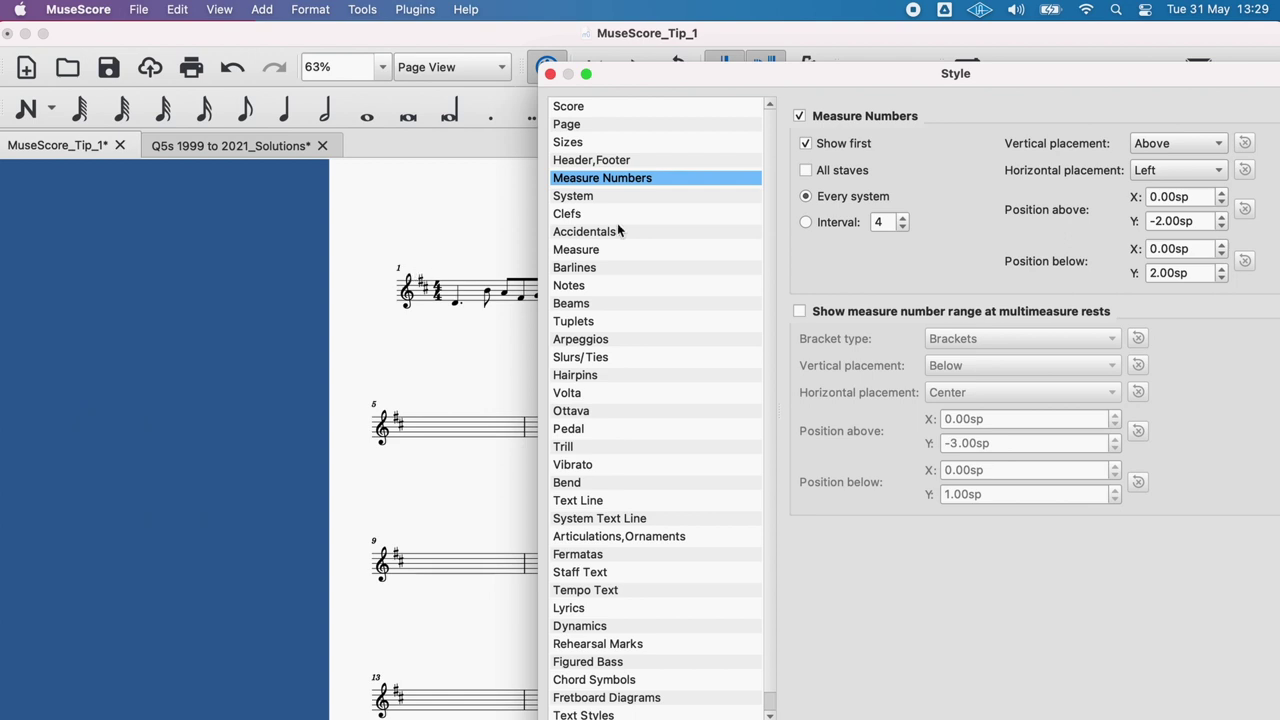
pyautogui.click(806, 145)
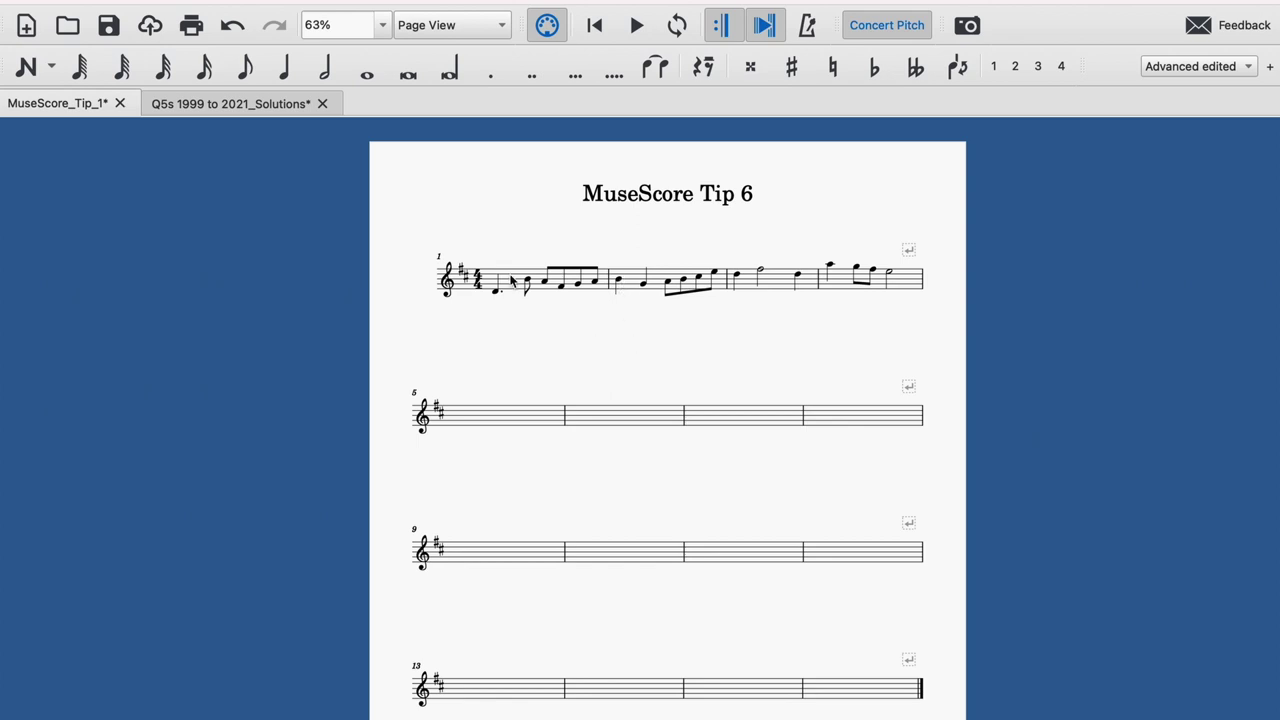
# Insert an instrument change to Flute at measure 2 from the Text palette.
pyautogui.click(633, 282)
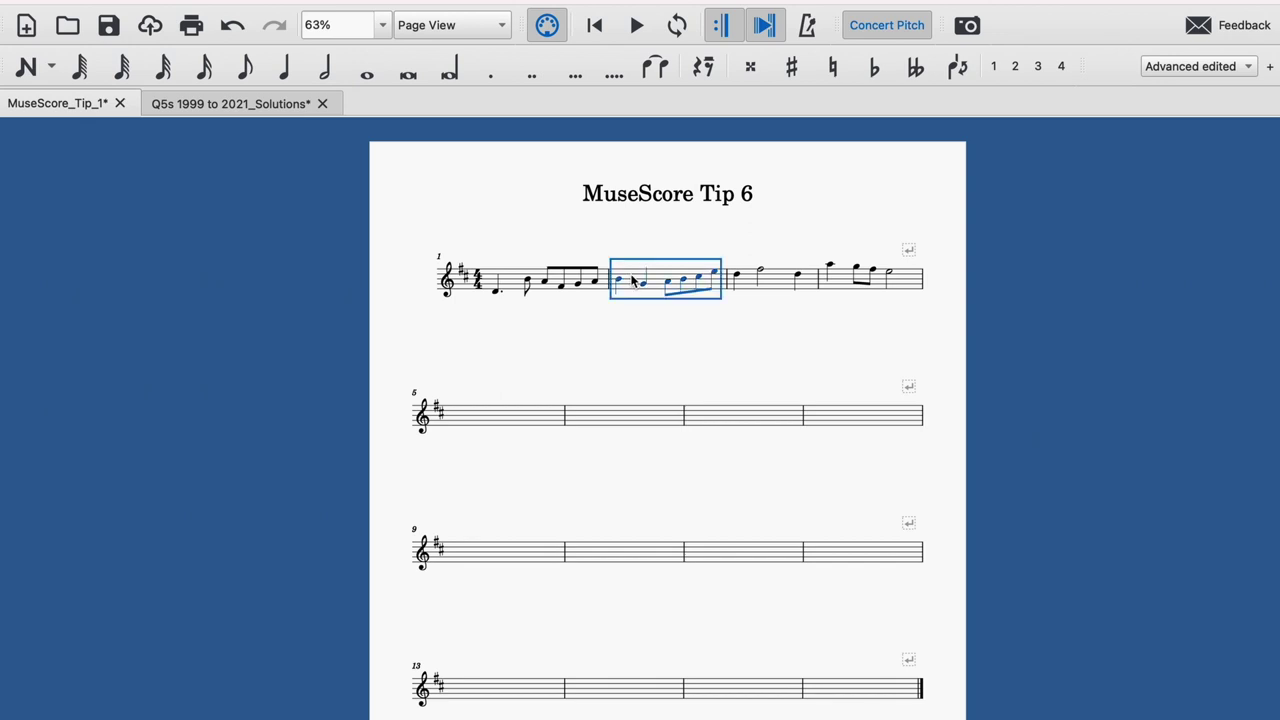
pyautogui.press('F9')
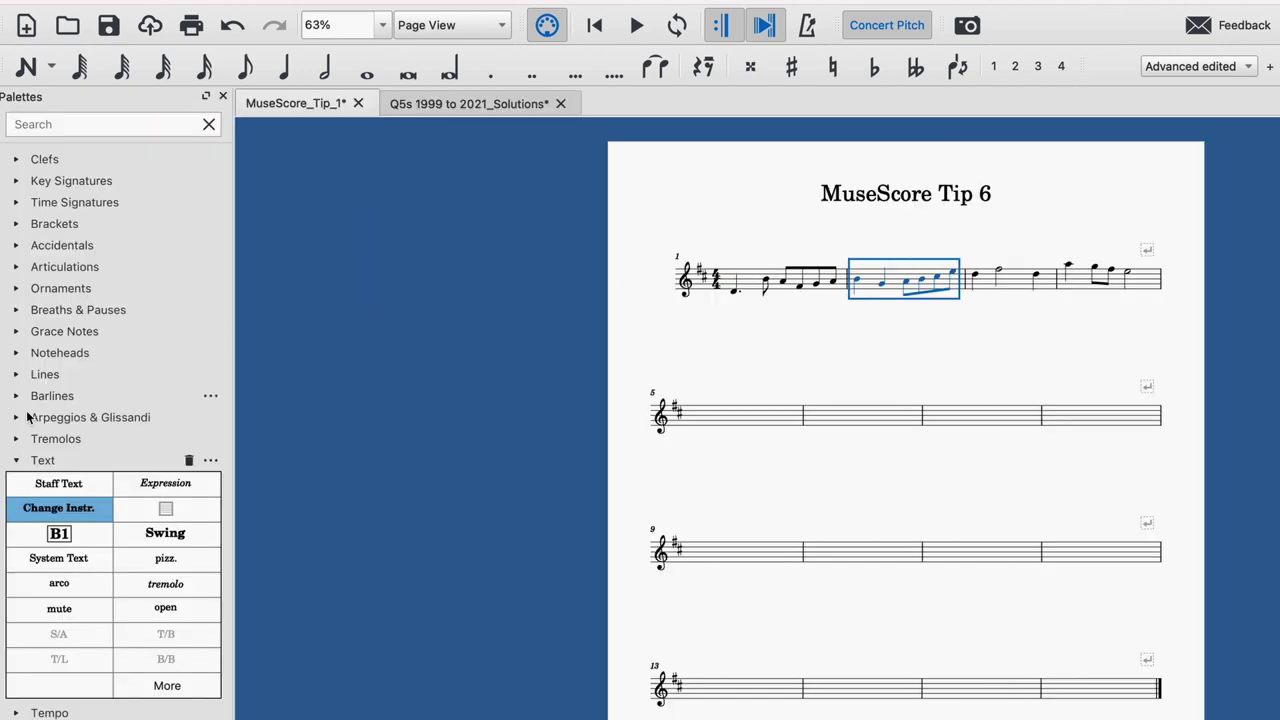
pyautogui.click(44, 508)
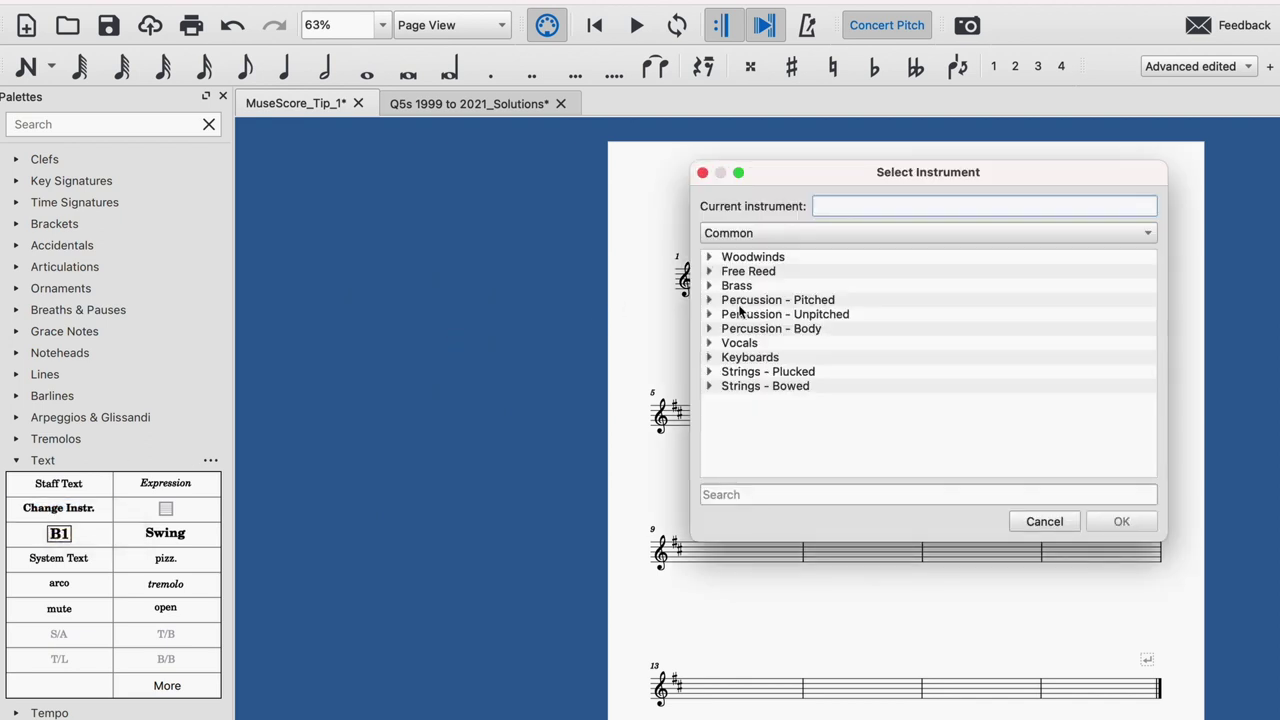
pyautogui.click(710, 258)
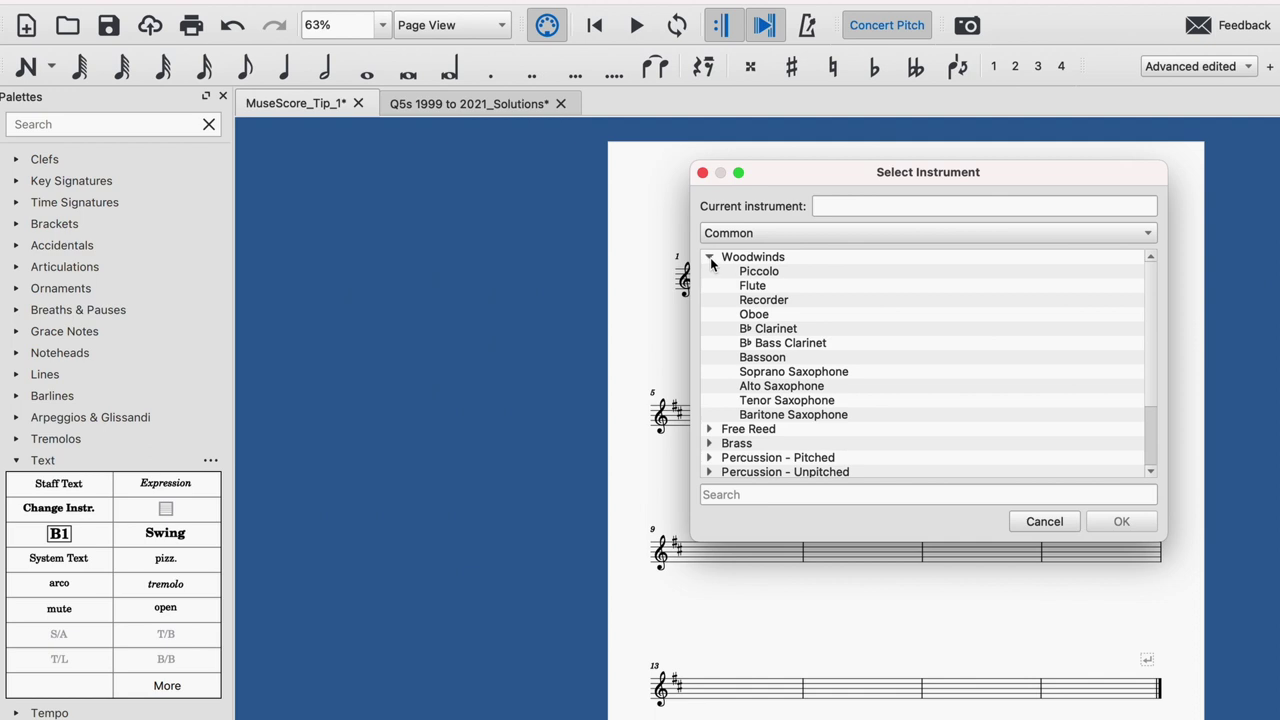
pyautogui.click(758, 288)
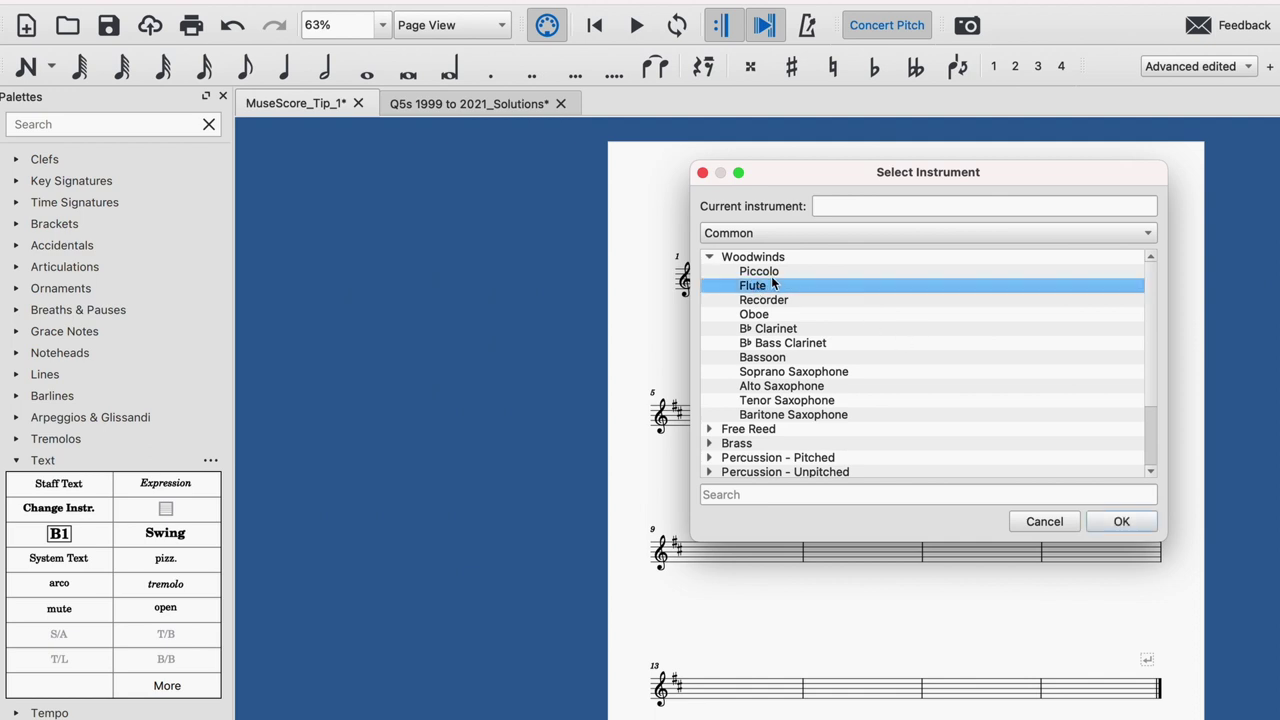
pyautogui.click(1132, 522)
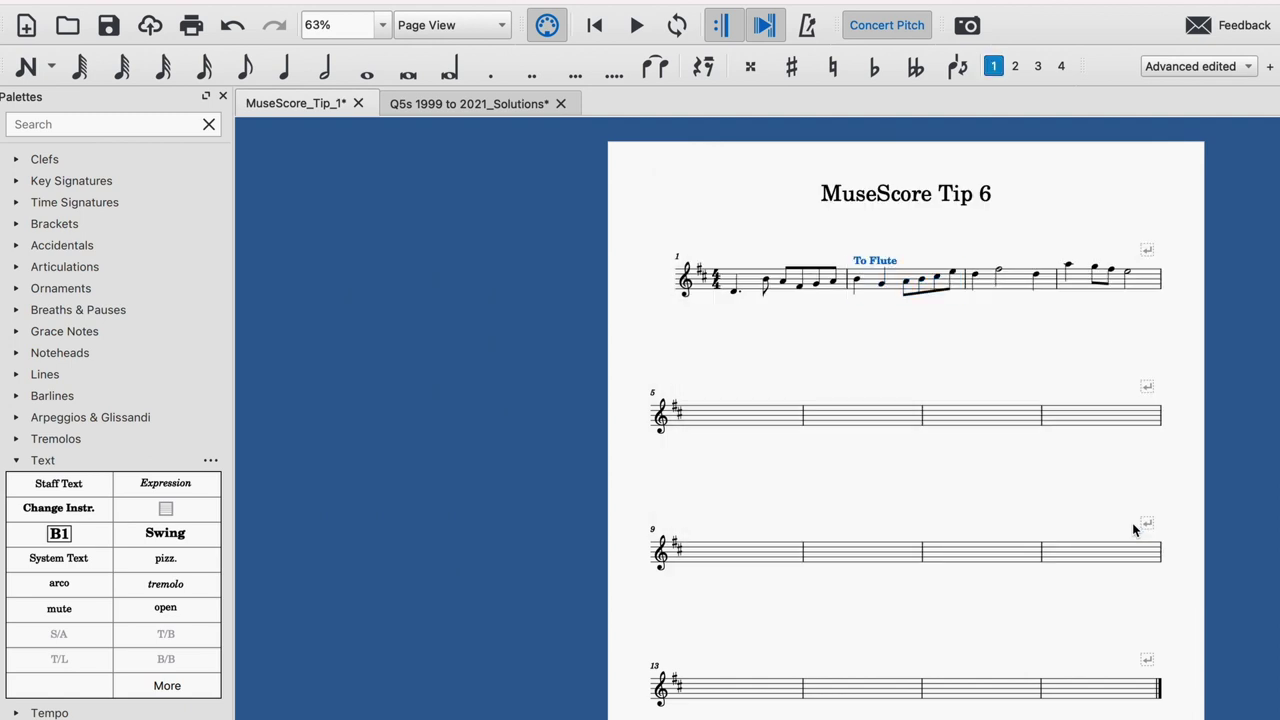
# Play the opening bars from the first note, stop, and reselect measure 2.
pyautogui.hscroll(1, 862, 272)
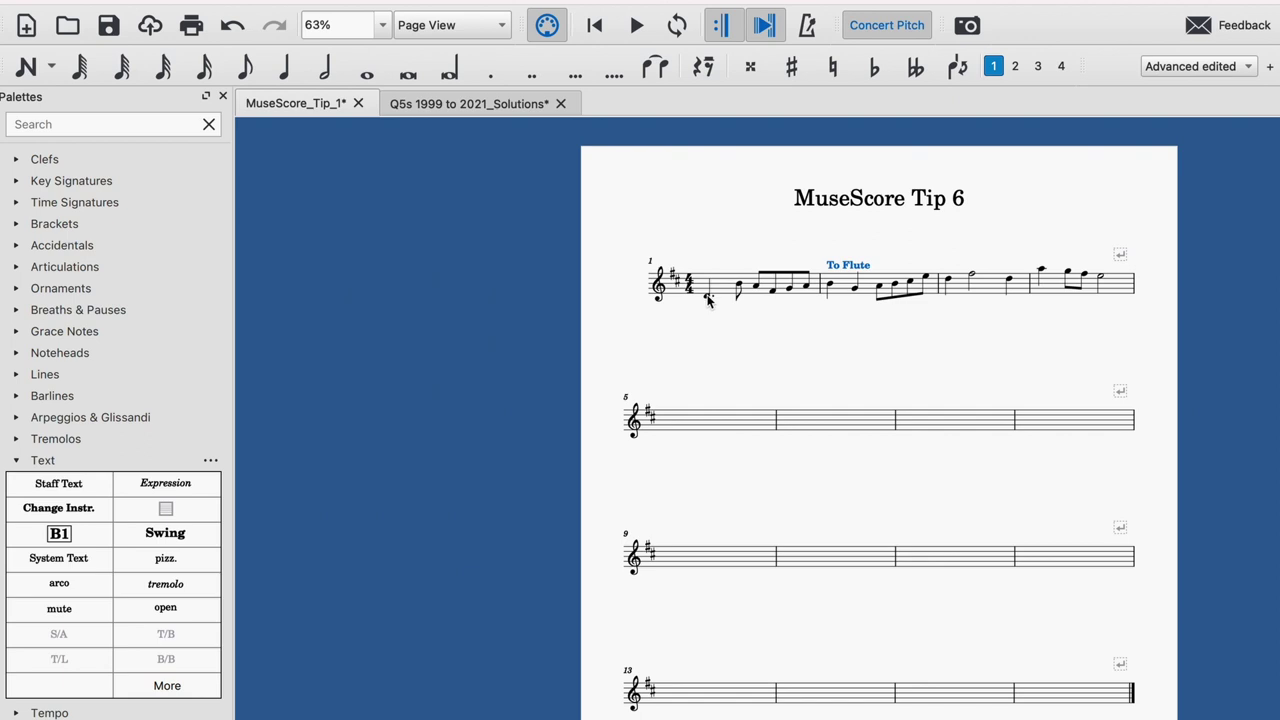
pyautogui.hscroll(2, 707, 300)
pyautogui.scroll(-1, 707, 300)
pyautogui.click(659, 280)
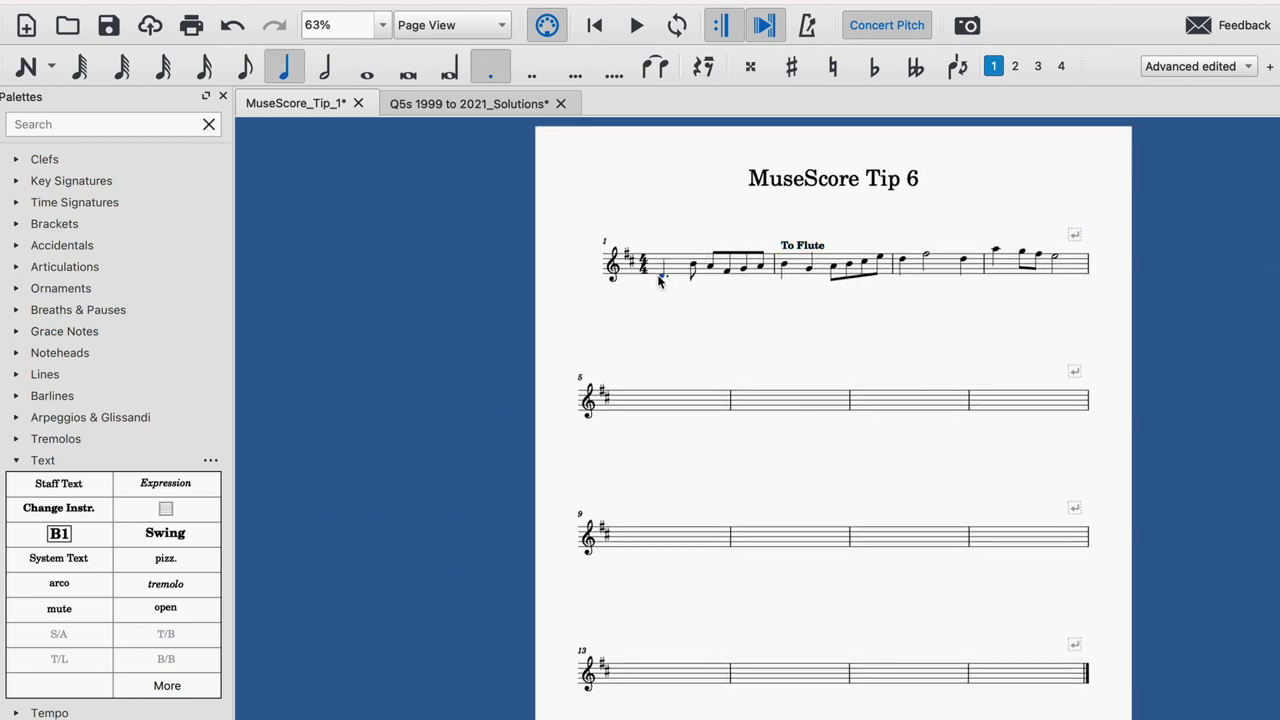
pyautogui.press('space')
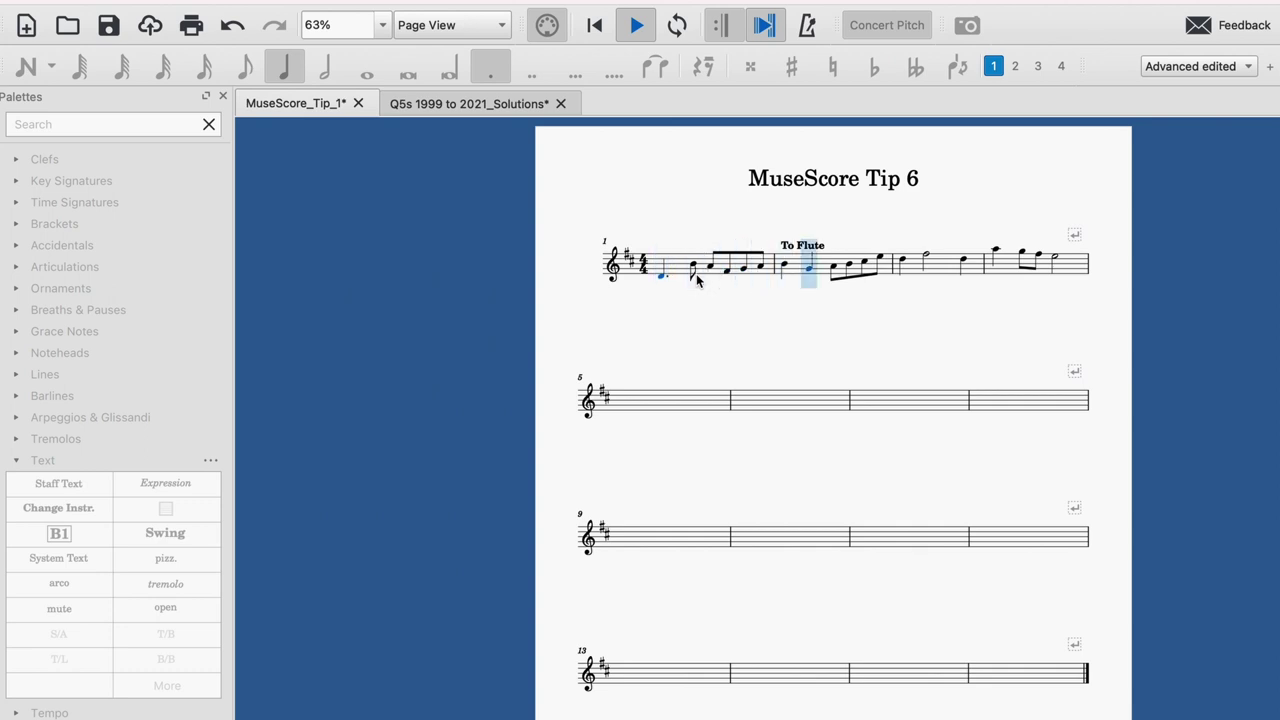
pyautogui.press('space')
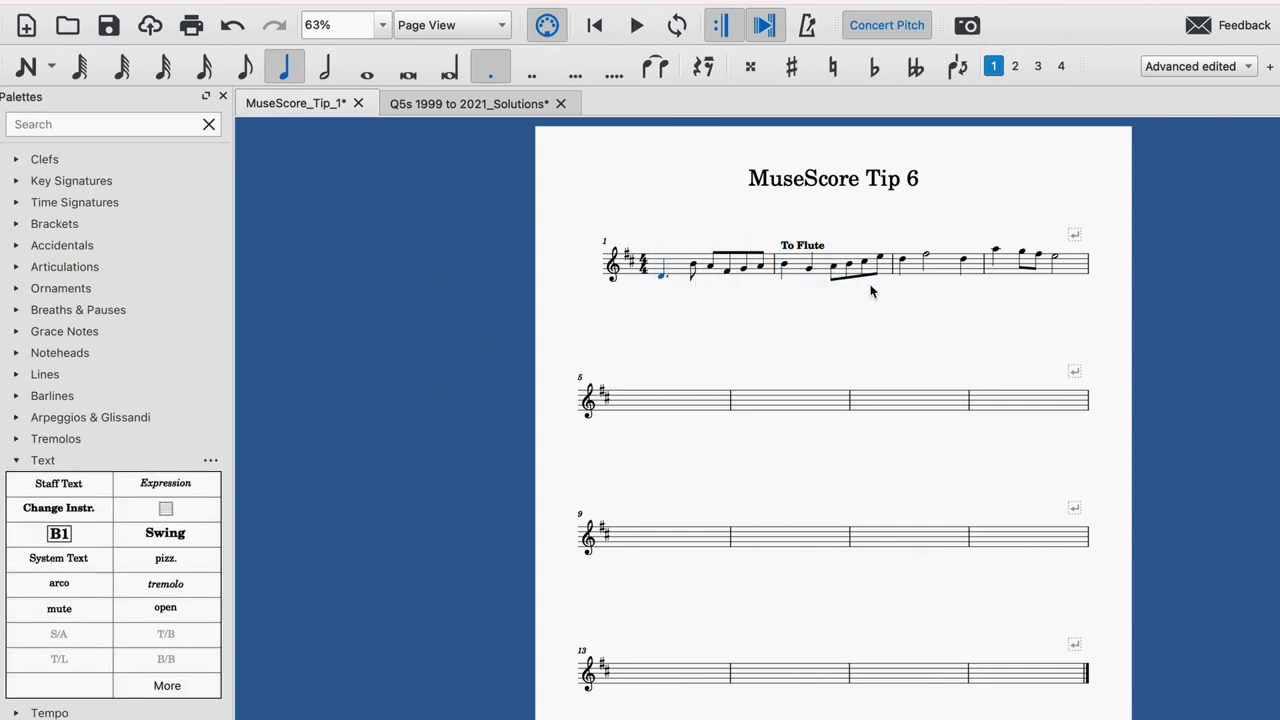
pyautogui.click(745, 283)
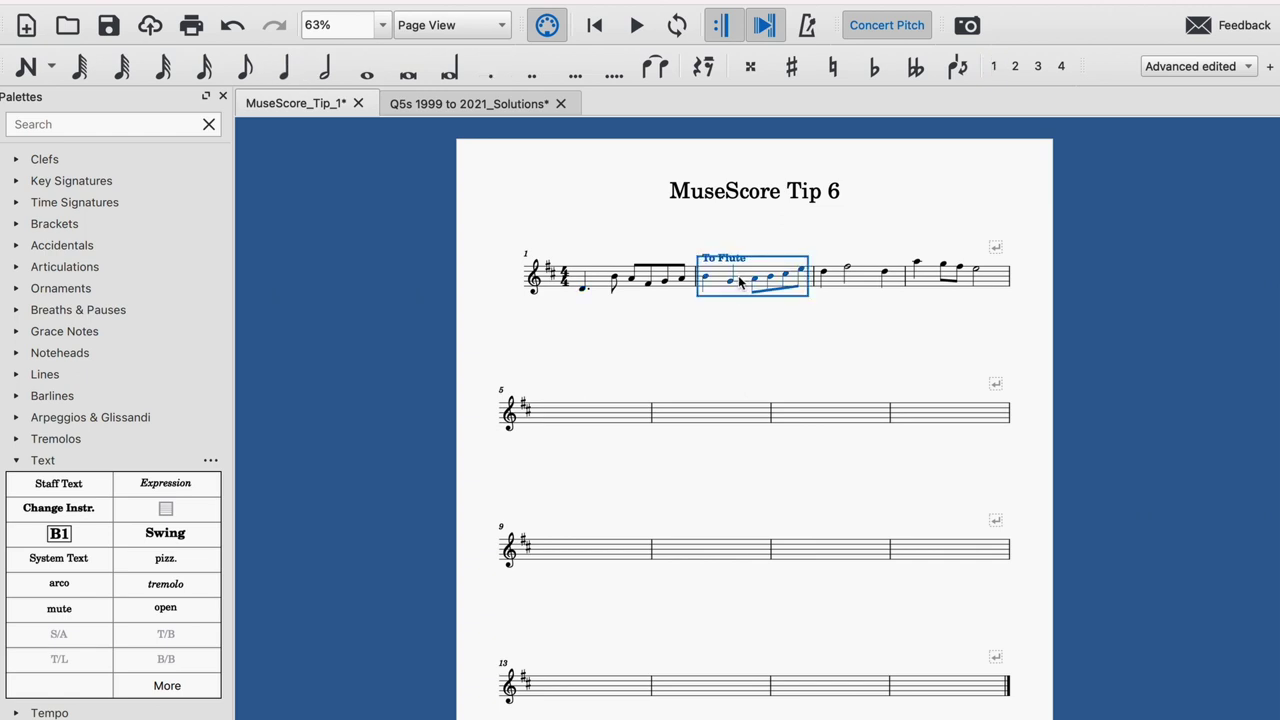
pyautogui.rightClick(741, 283)
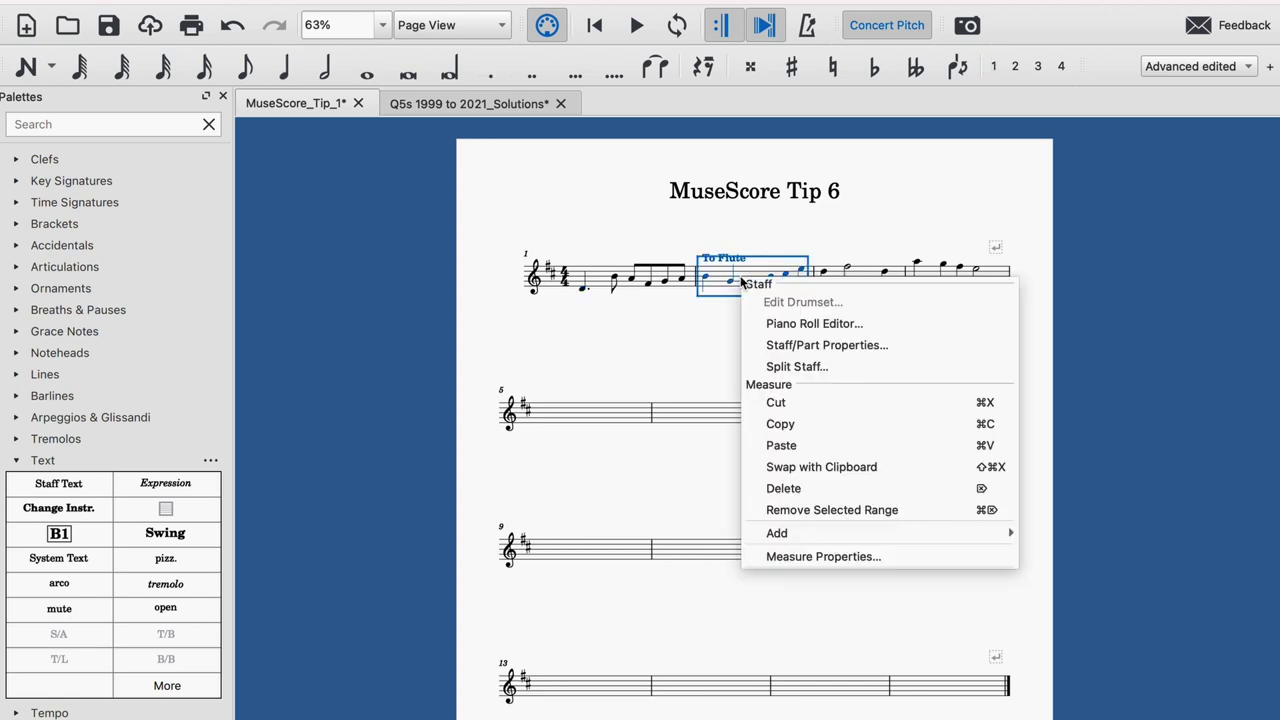
pyautogui.click(810, 346)
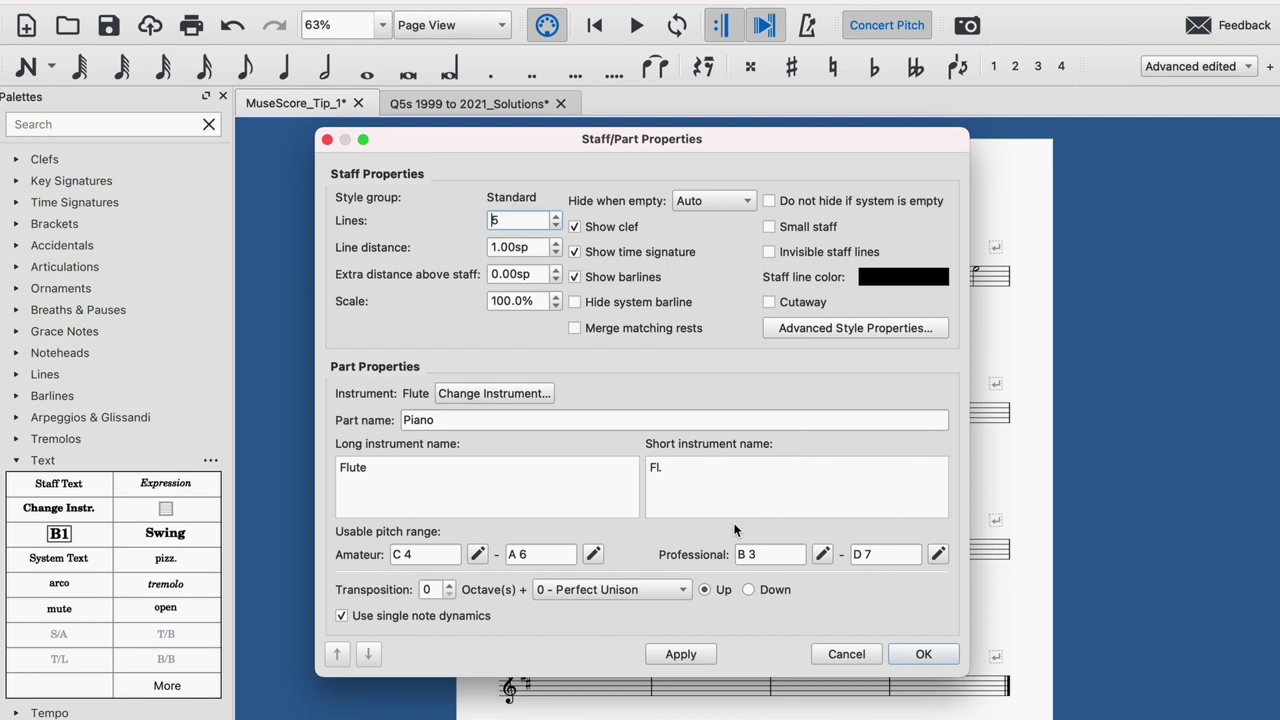
# Change the instrument to B♭ Trumpet at measure 3 and toggle Concert Pitch to show transposed pitch.
pyautogui.press('Escape')
pyautogui.click(857, 271)
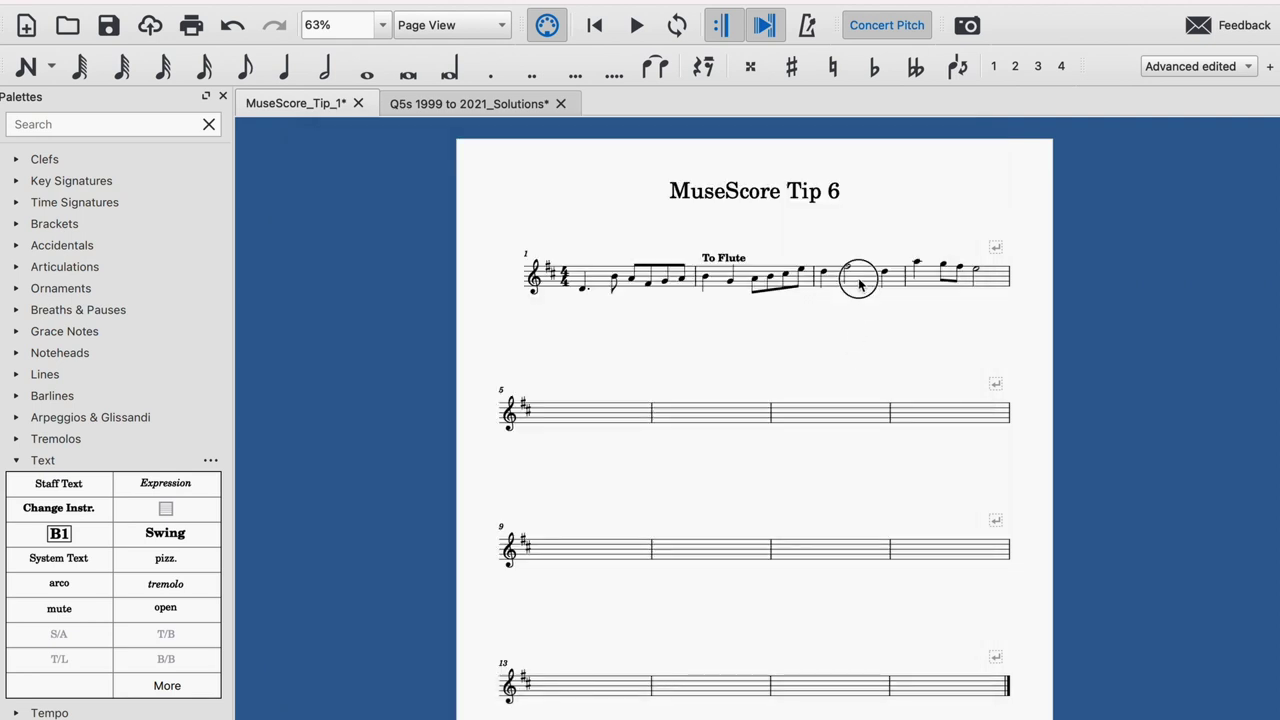
pyautogui.click(58, 508)
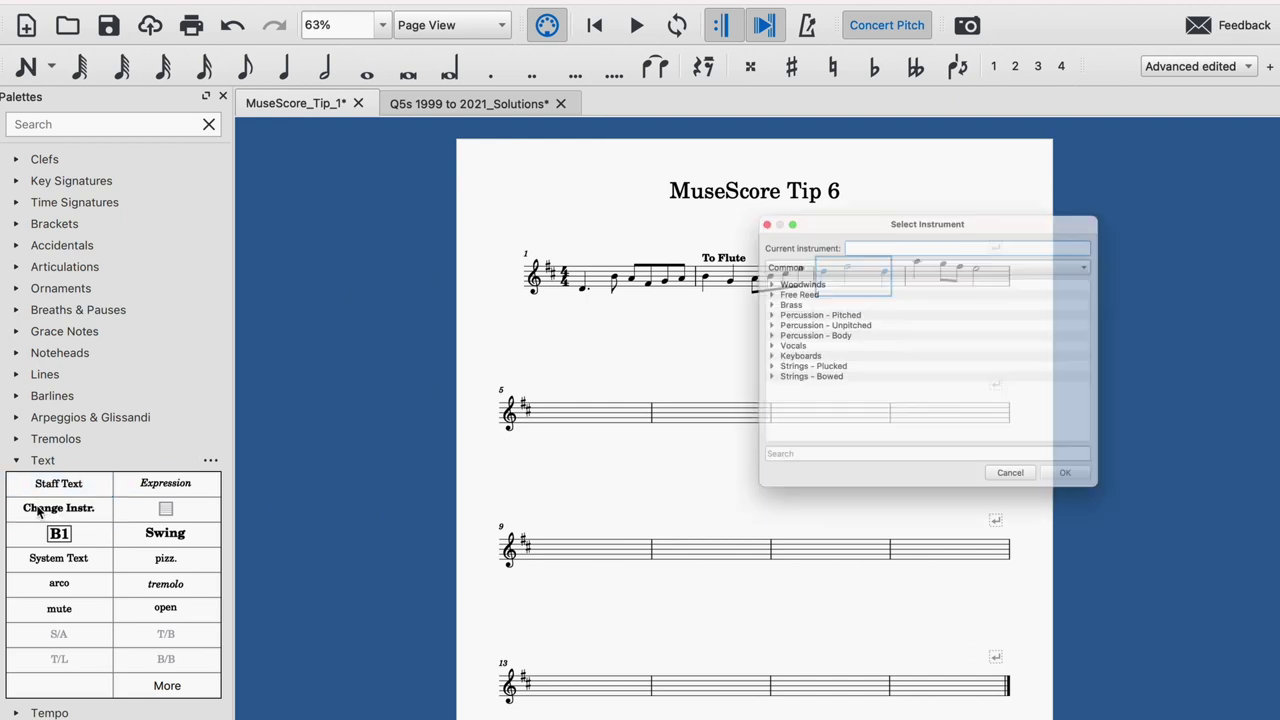
pyautogui.click(716, 286)
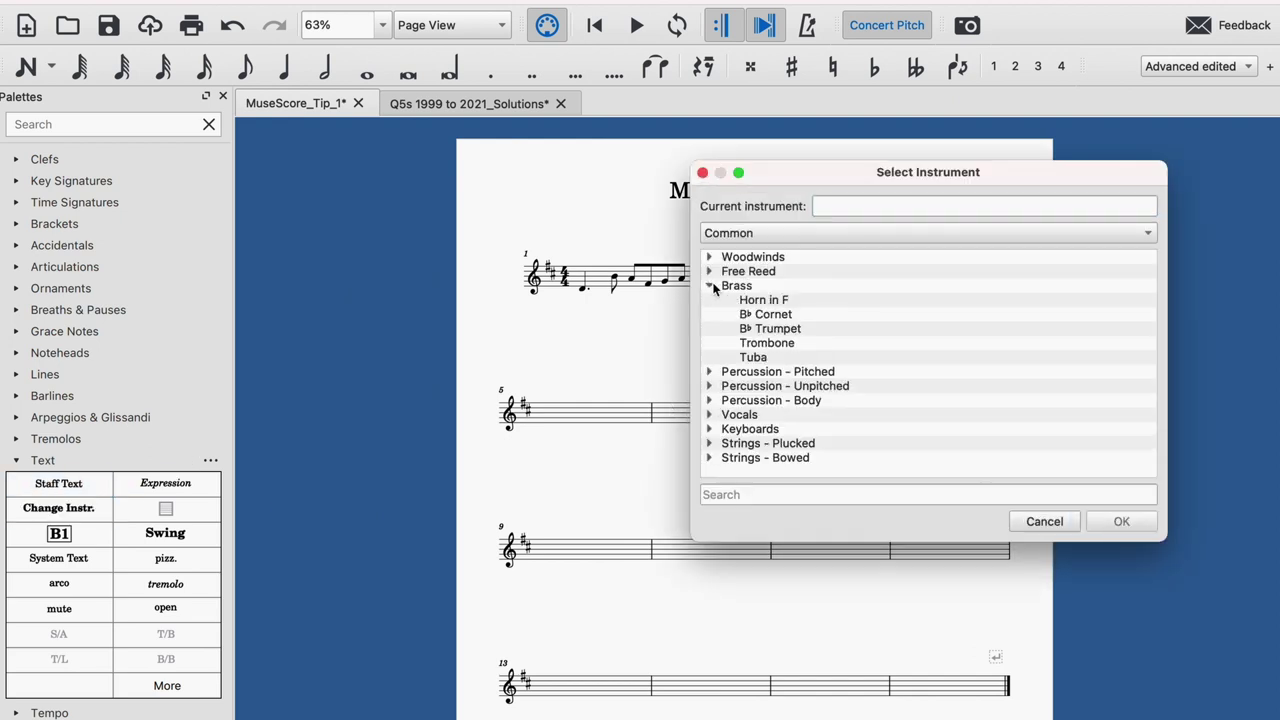
pyautogui.click(767, 332)
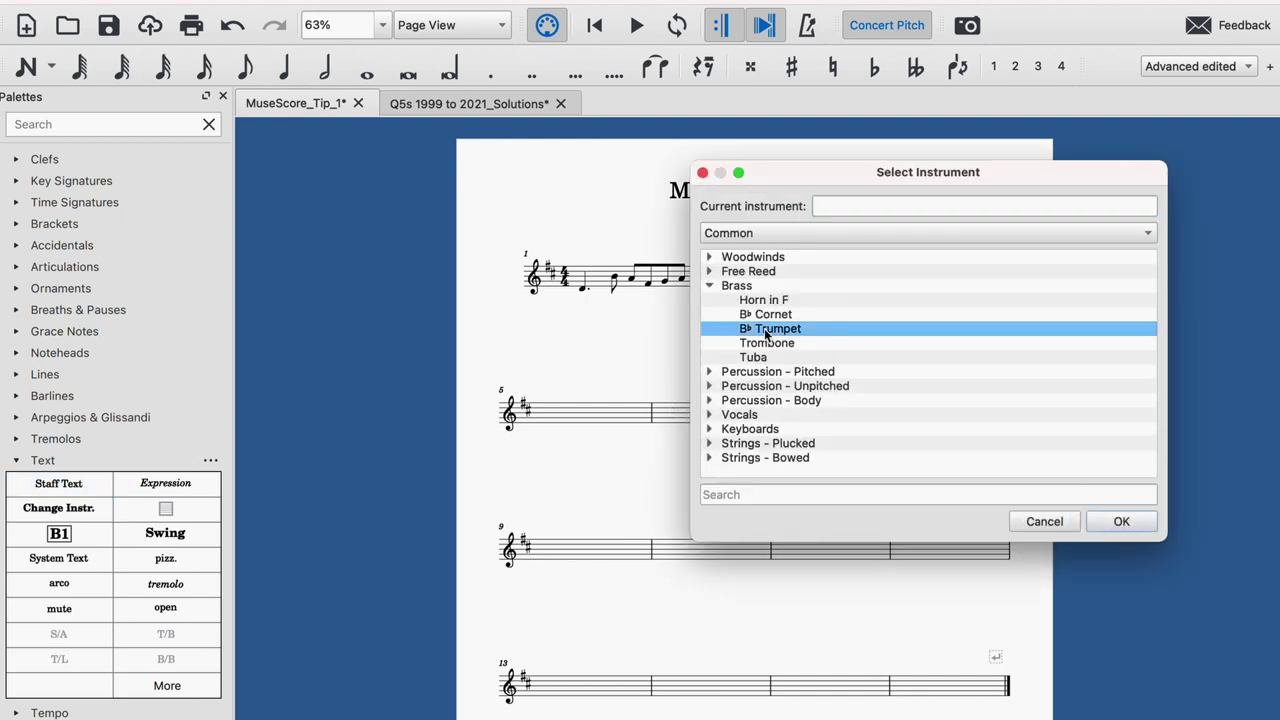
pyautogui.click(1145, 521)
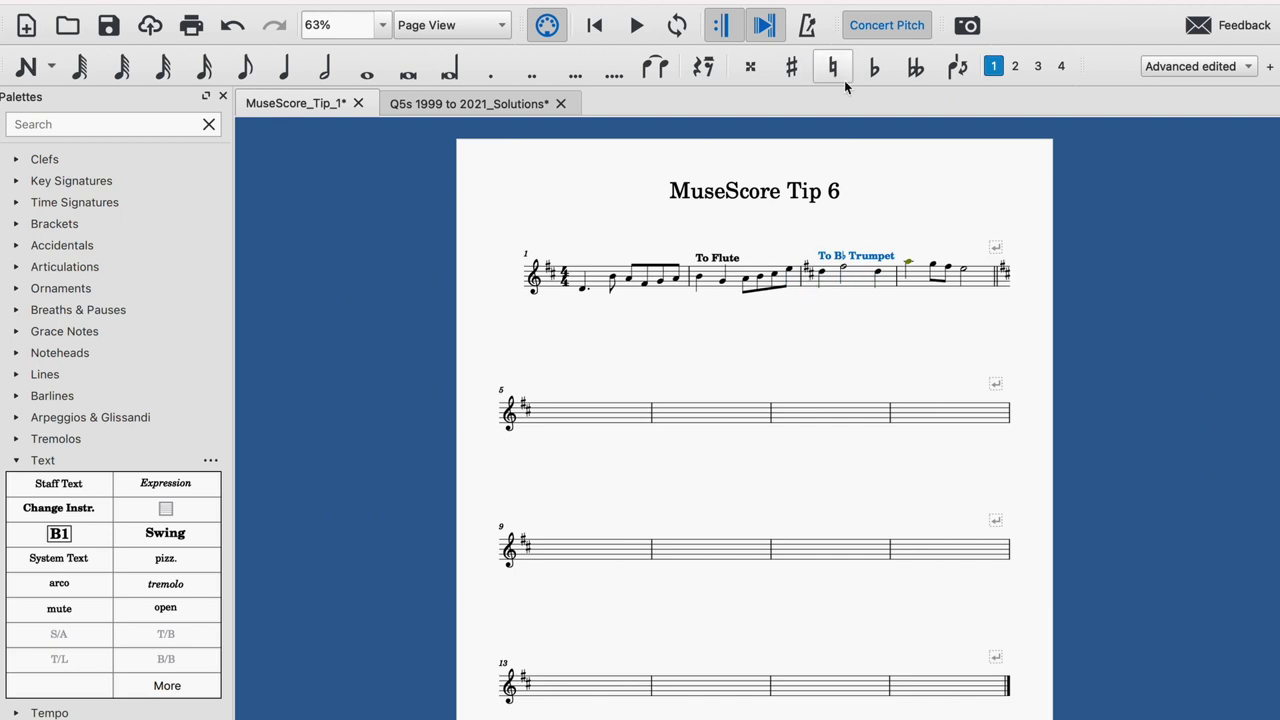
pyautogui.click(886, 27)
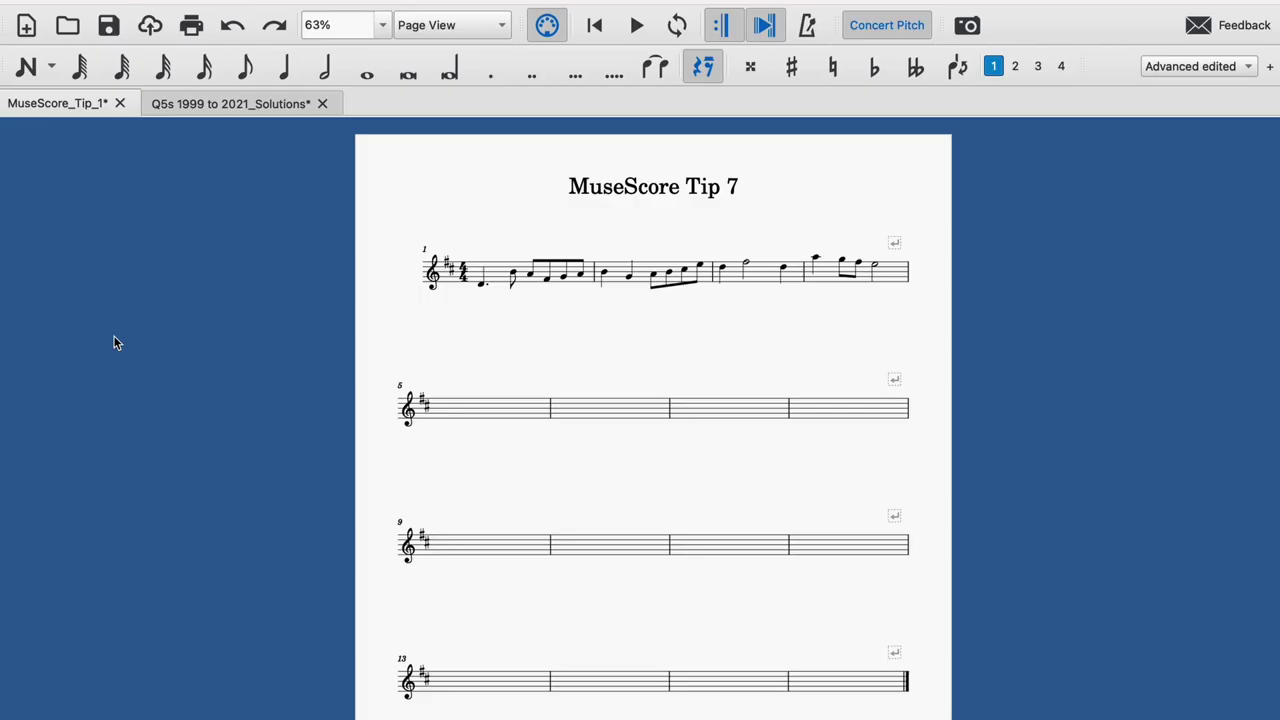
# Fill measure 5 with eighth notes D C B A G F E D, slurring the first two.
pyautogui.click(474, 412)
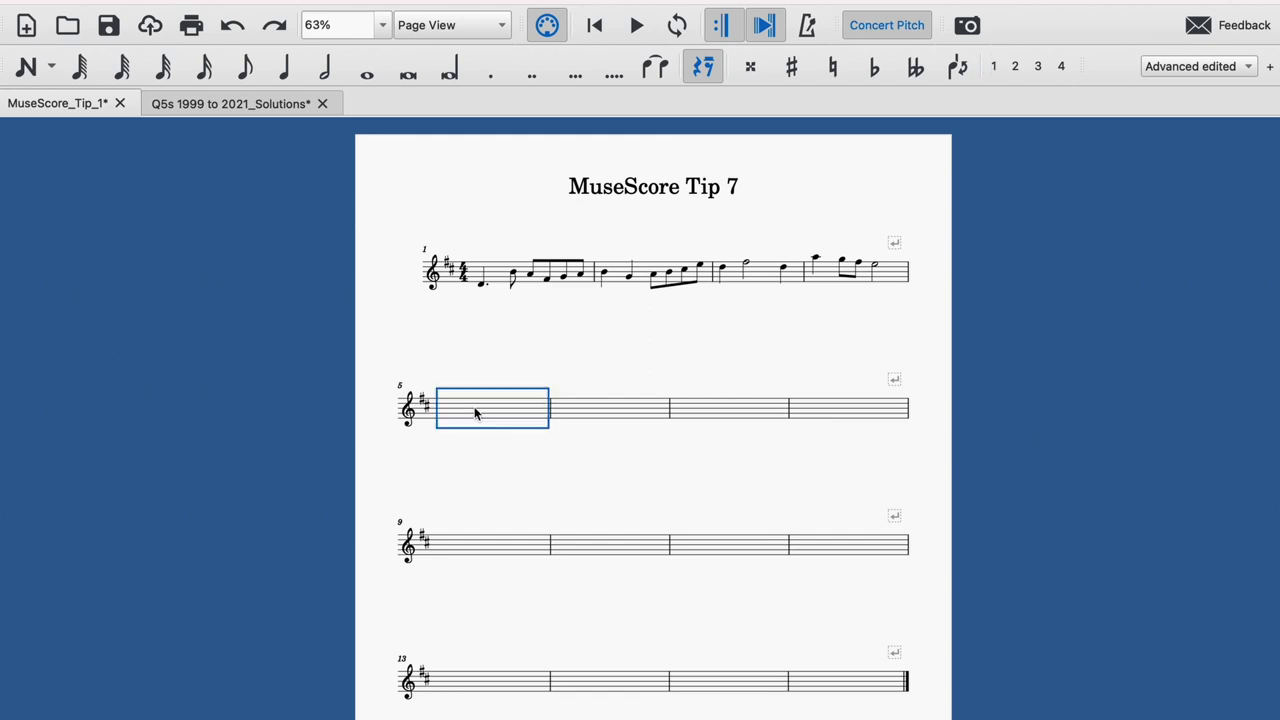
pyautogui.press('n')
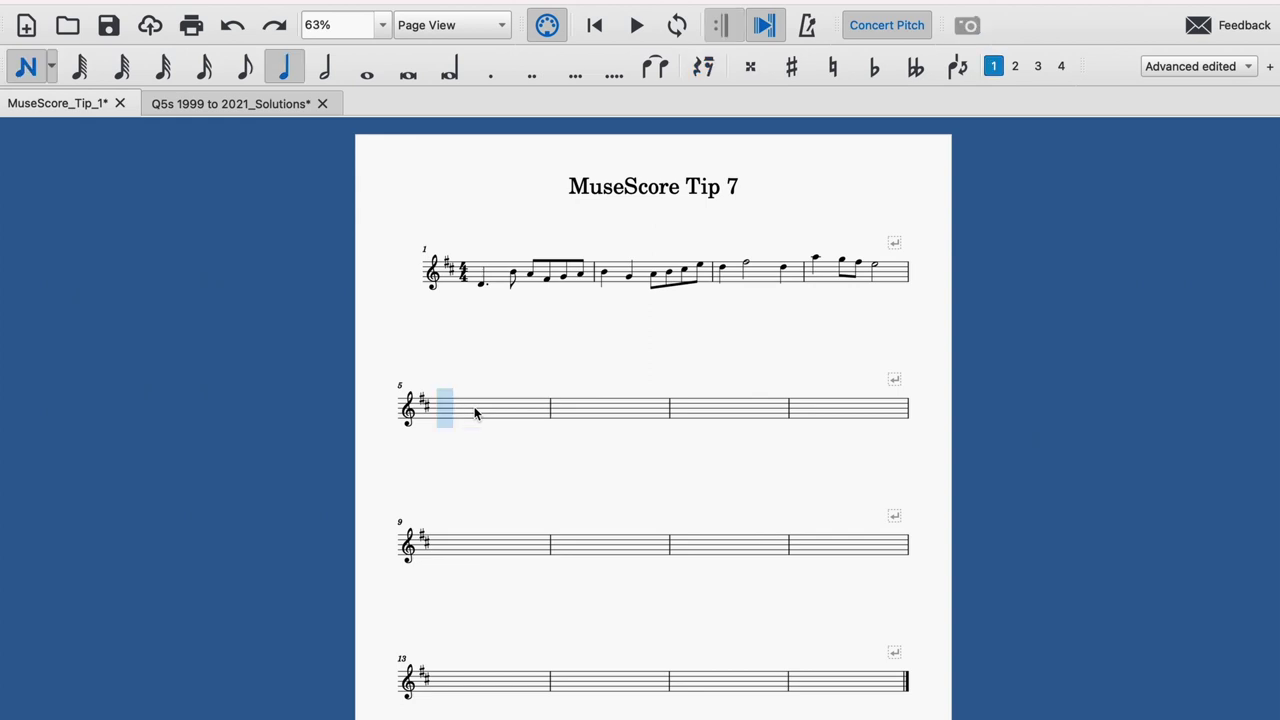
pyautogui.press('4')
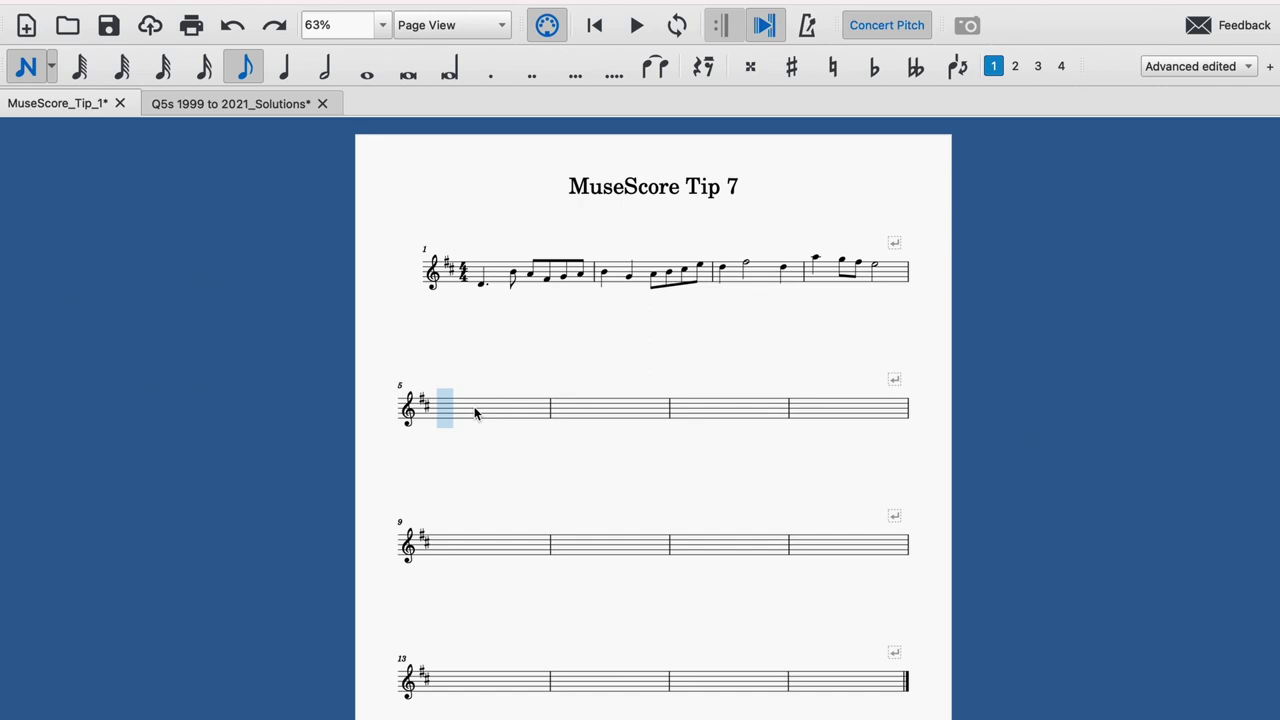
pyautogui.press('d')
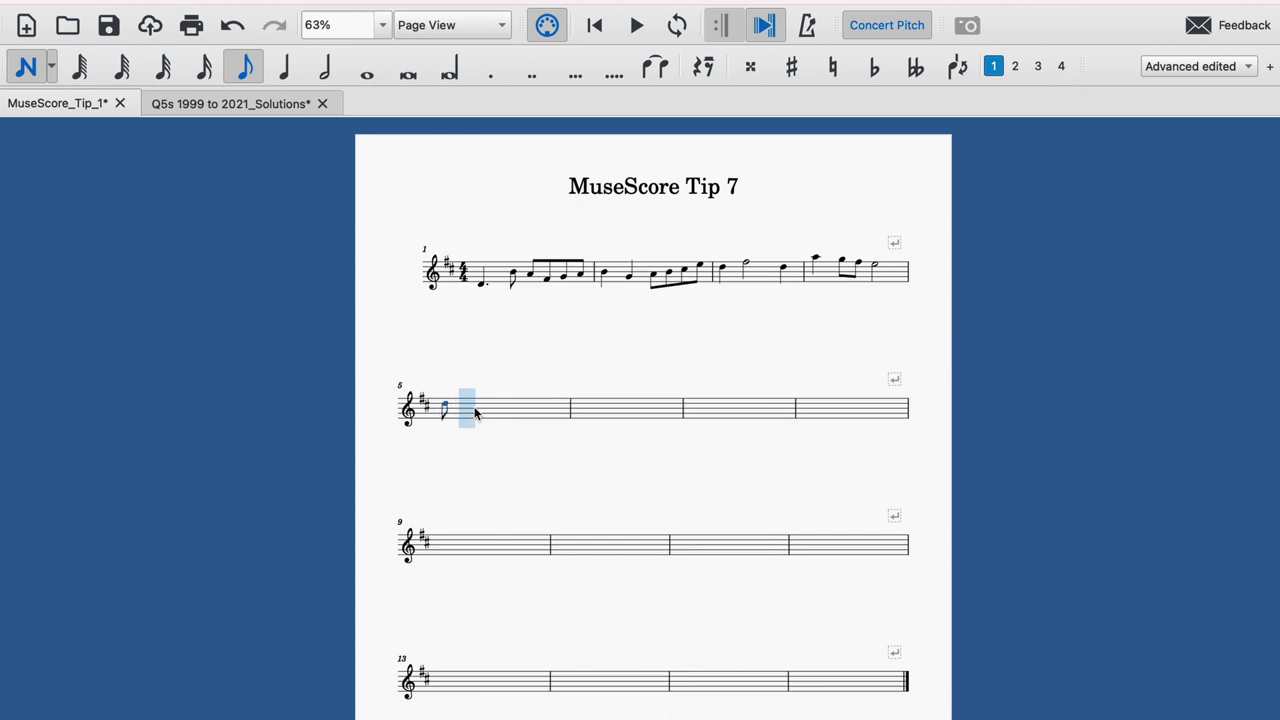
pyautogui.press('s')
pyautogui.press('c')
pyautogui.press('b')
pyautogui.press('a')
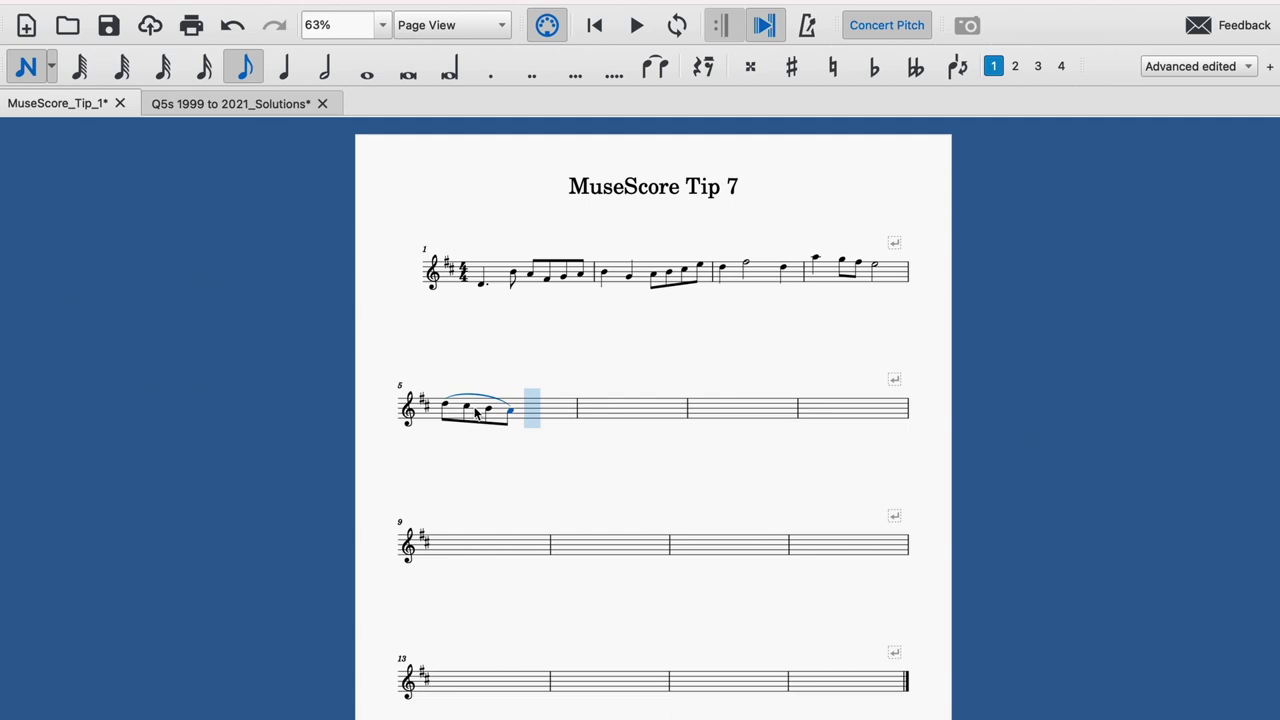
pyautogui.press('g')
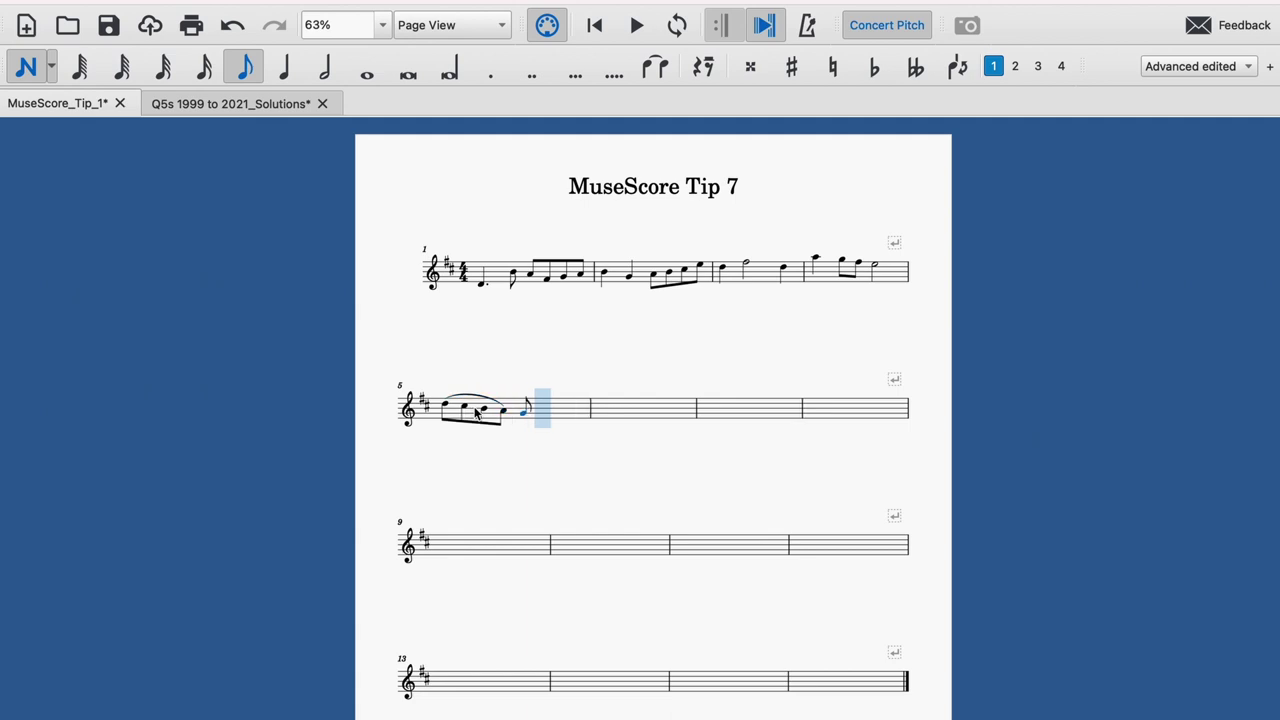
pyautogui.press('f')
pyautogui.press('e')
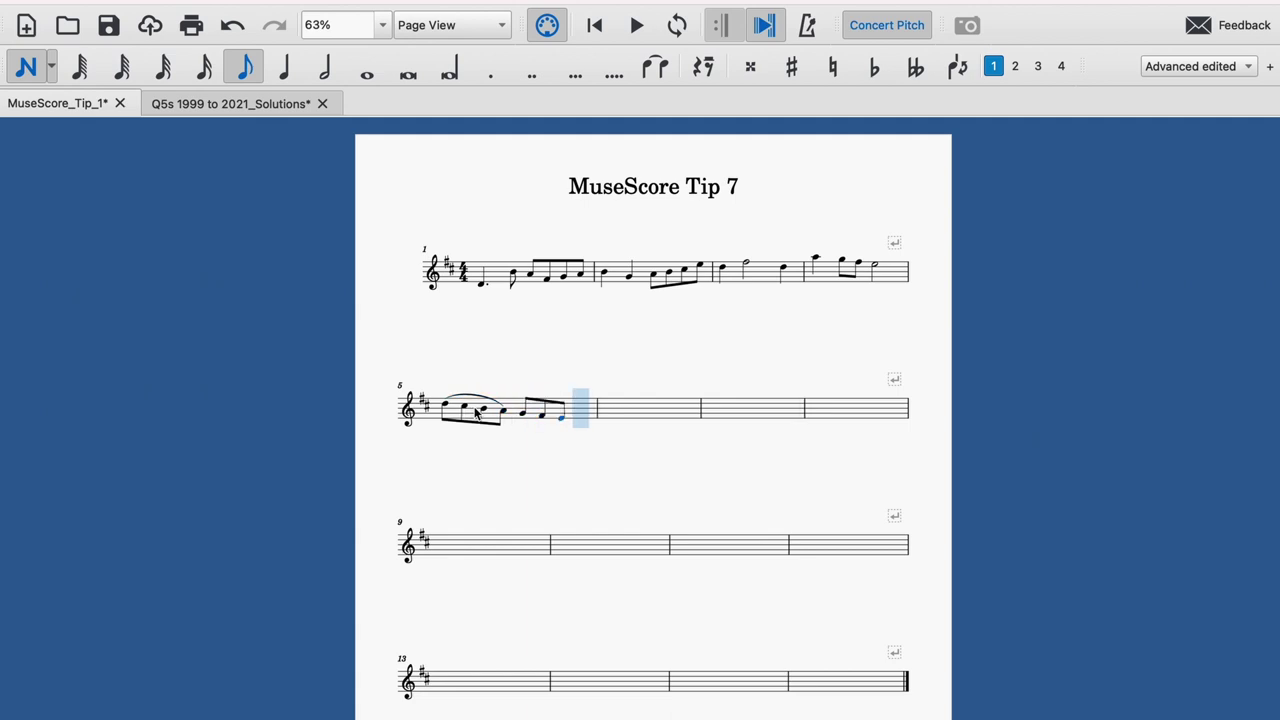
pyautogui.press('d')
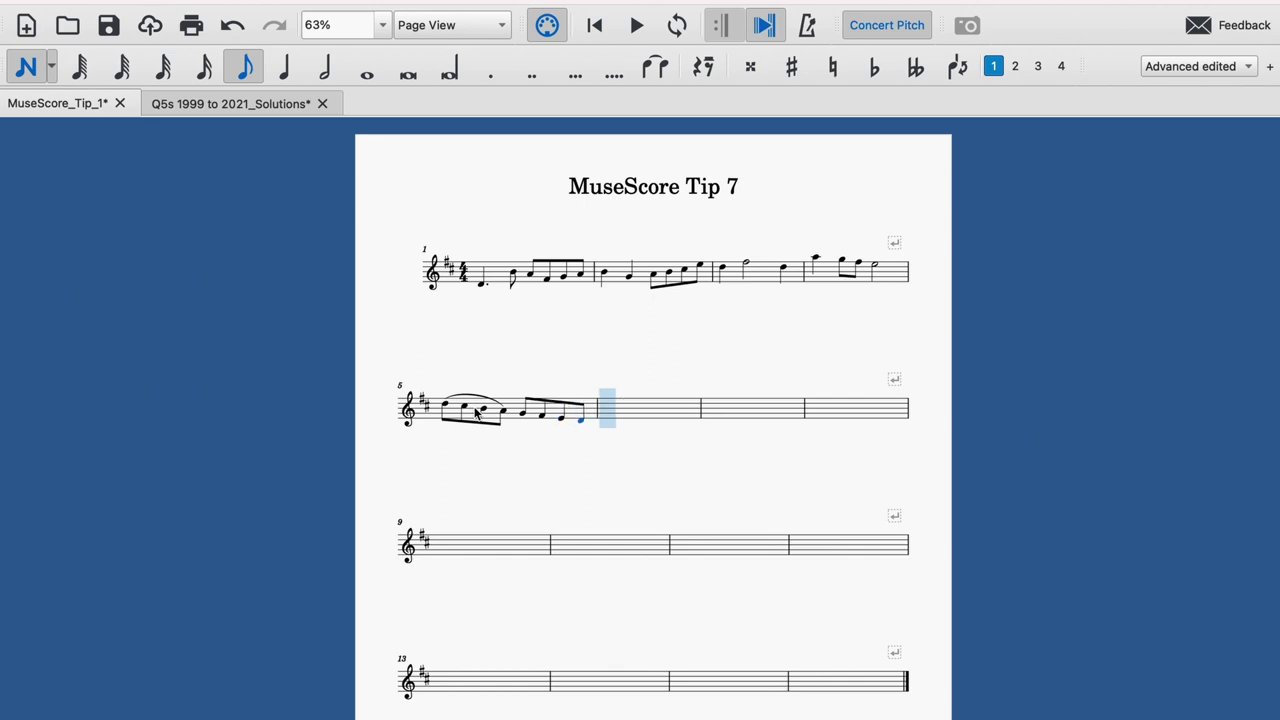
# Add a D and a long slurred rising eighth-note run through measures 6–7.
pyautogui.press('d')
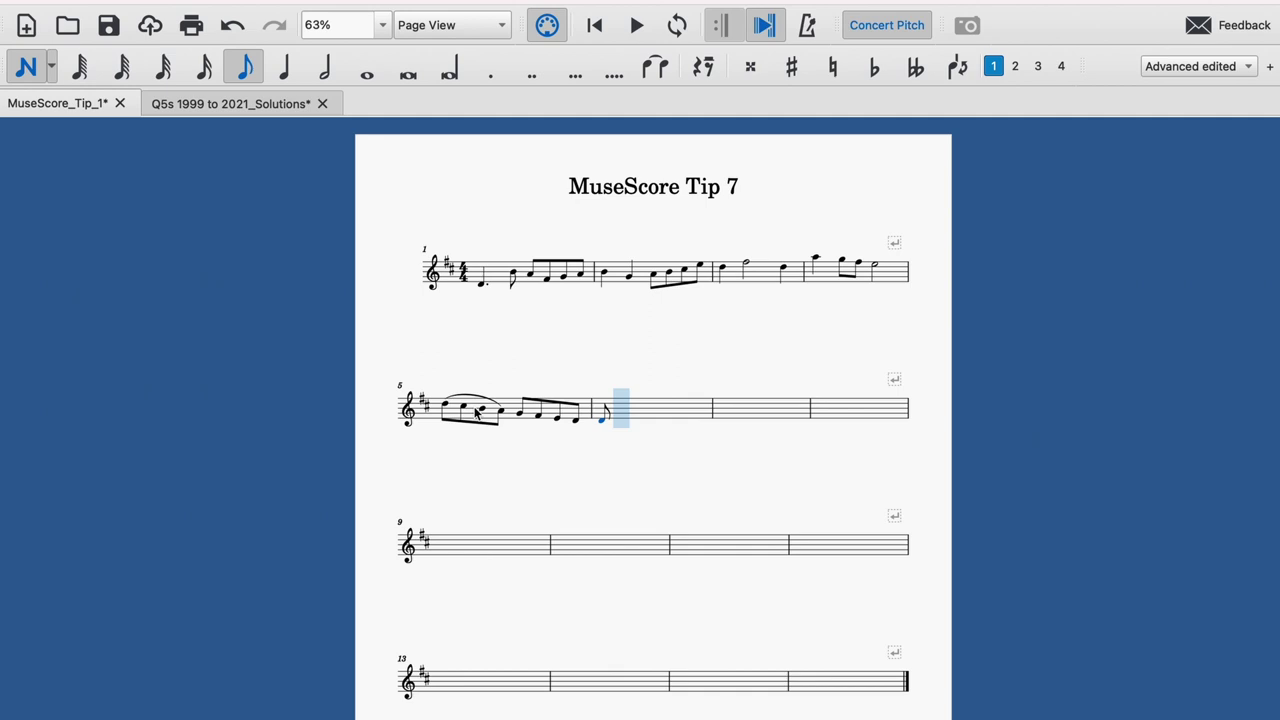
pyautogui.press('+')
pyautogui.press('e')
pyautogui.press('f')
pyautogui.press('g')
pyautogui.press('a')
pyautogui.press('b')
pyautogui.press('c')
pyautogui.press('d')
pyautogui.press('e')
pyautogui.press('f')
pyautogui.press('g')
pyautogui.press('a')
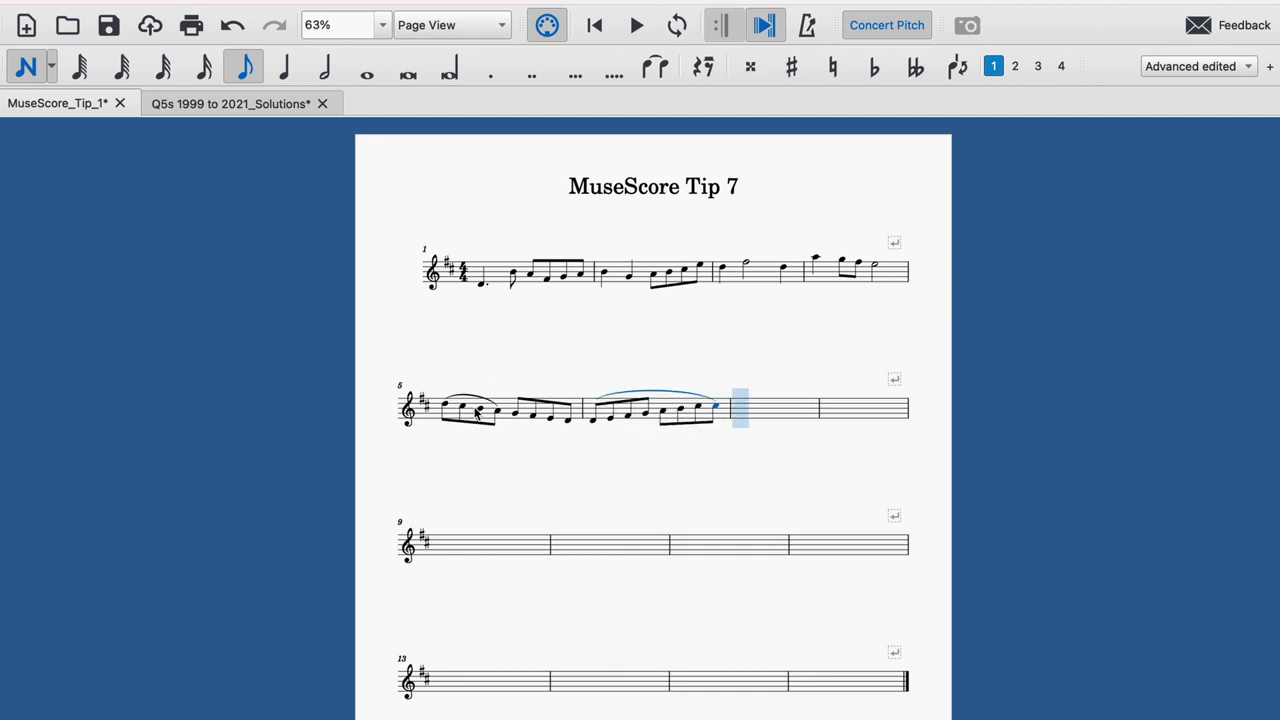
pyautogui.press('b')
pyautogui.press('c')
pyautogui.press('d')
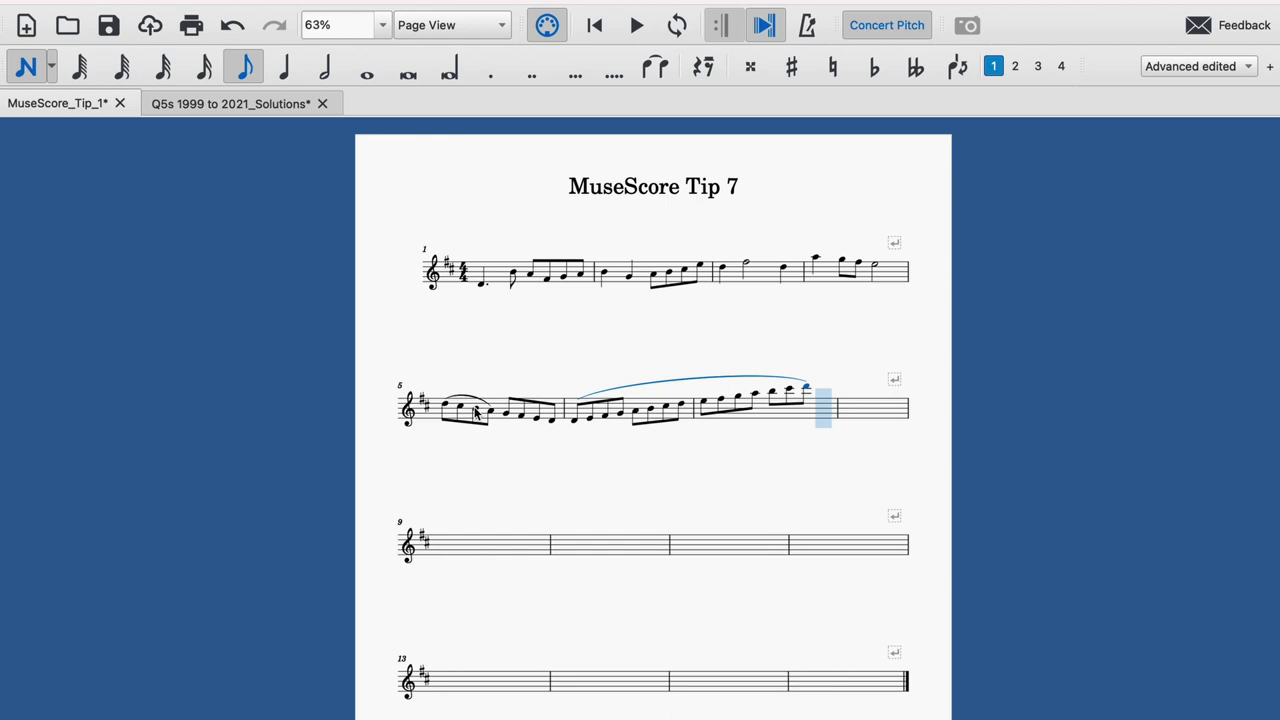
pyautogui.press('s')
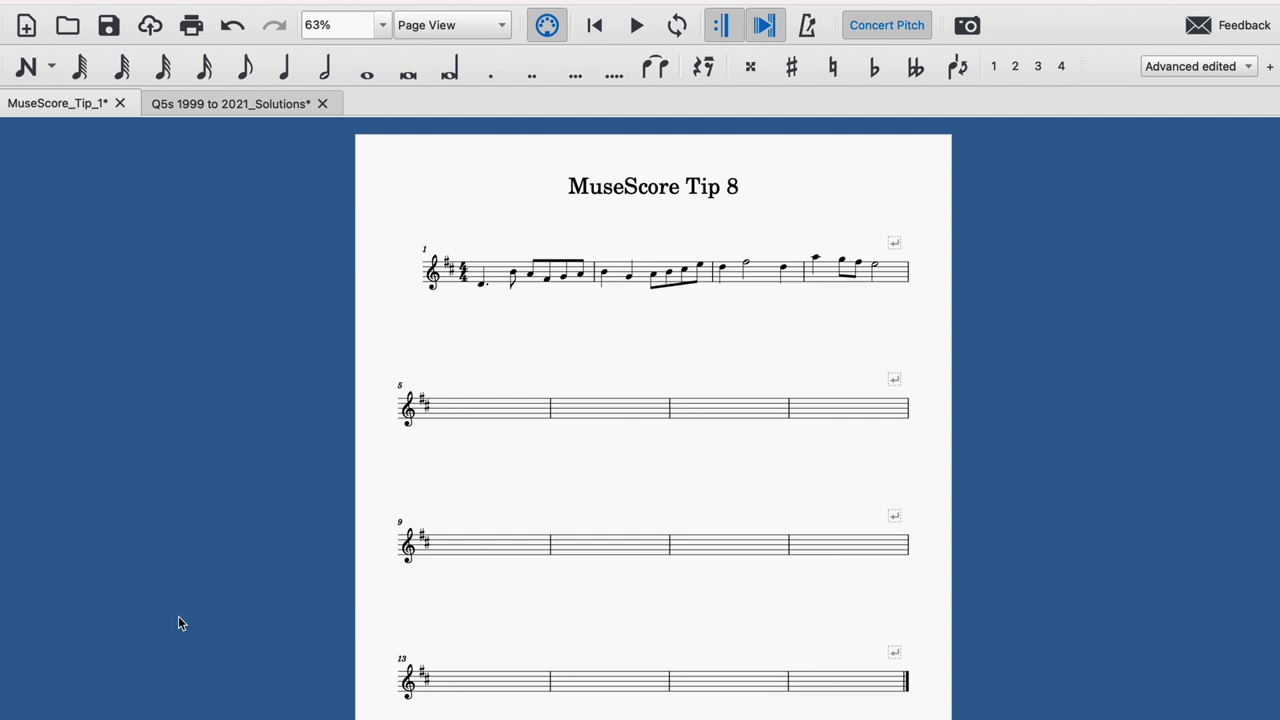
# Place a fixed staff spacer under measure 1 and drag its handle to pull the second system closer.
pyautogui.press('F9')
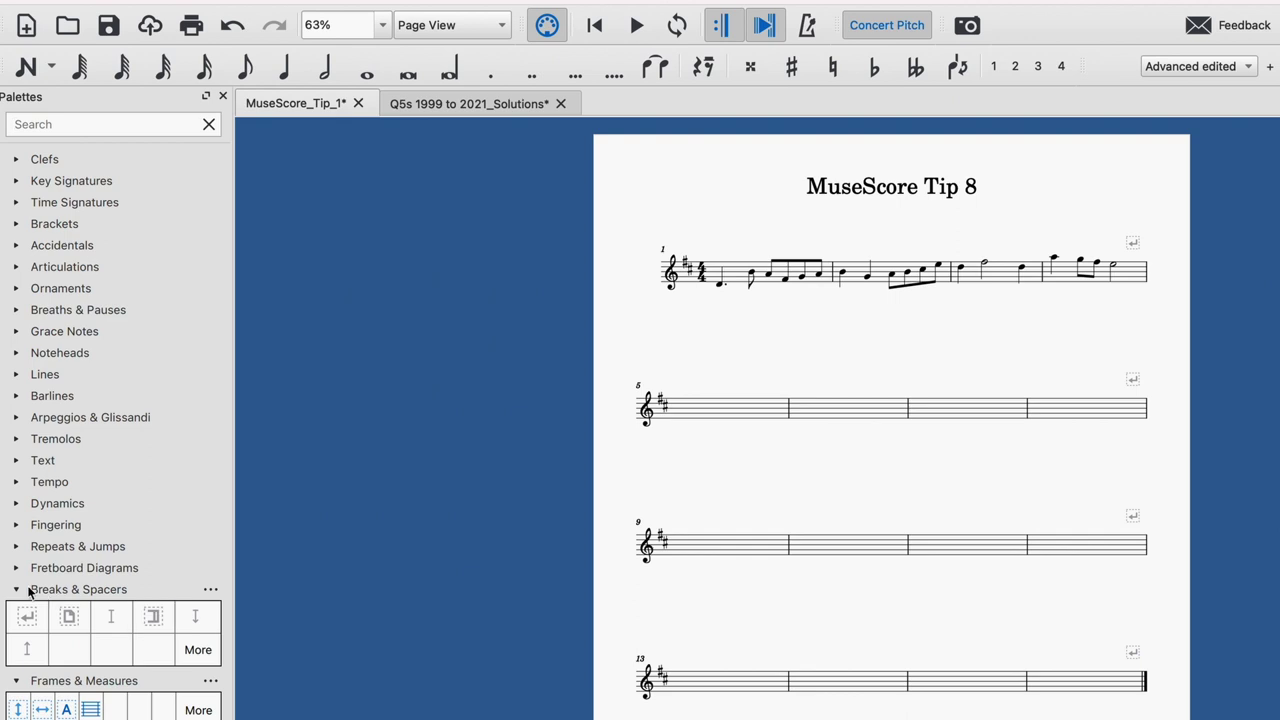
pyautogui.scroll(-1, 32, 594)
pyautogui.scroll(1, 70, 600)
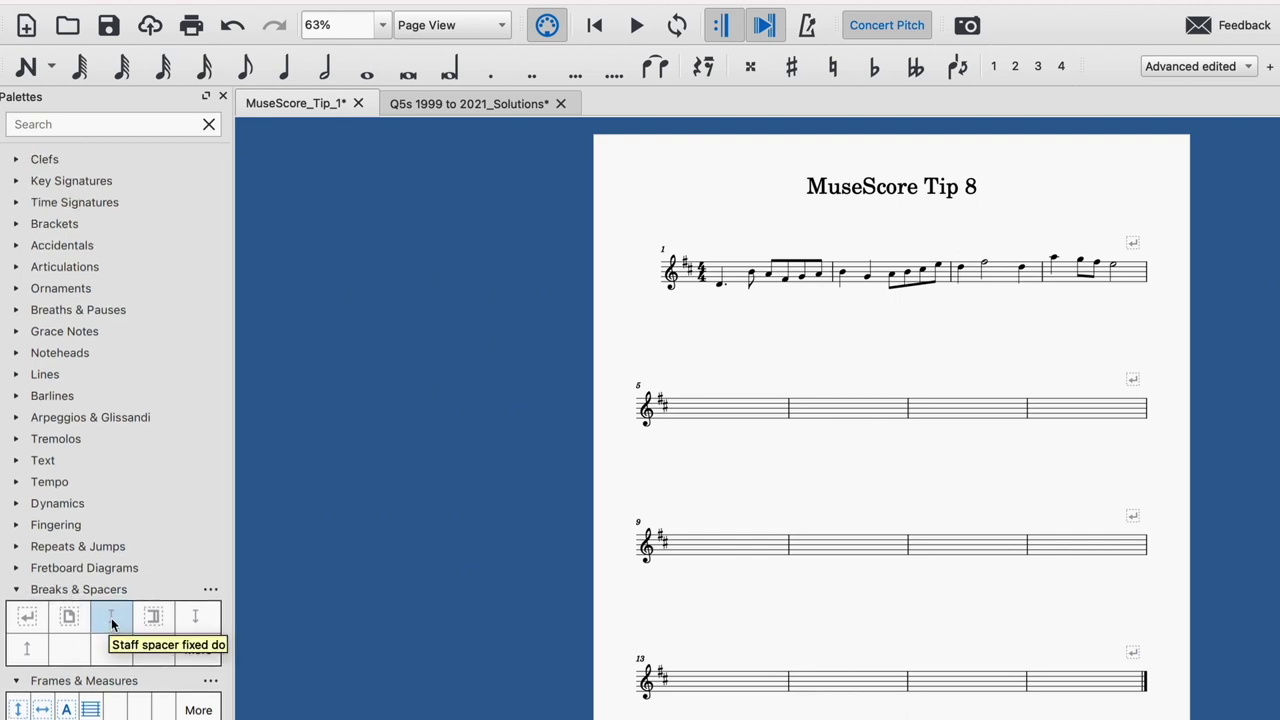
pyautogui.moveTo(111, 618); pyautogui.dragTo(733, 279)
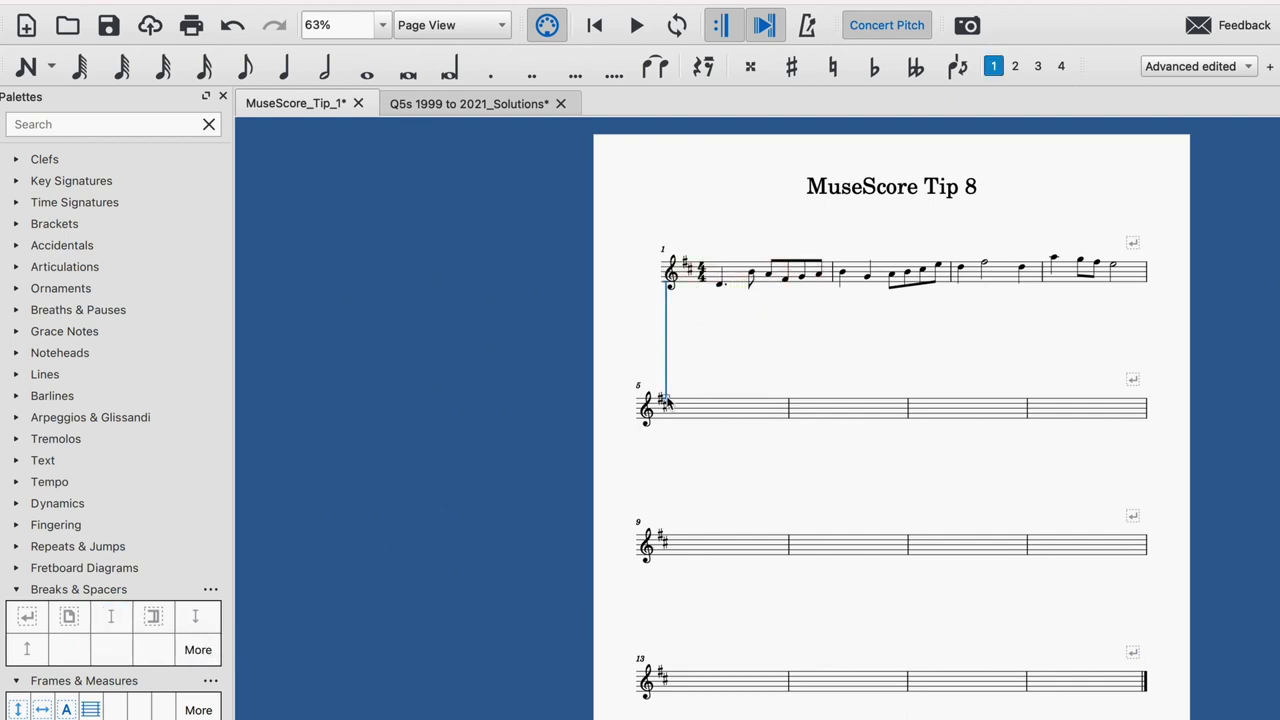
pyautogui.moveTo(668, 400); pyautogui.dragTo(677, 338)
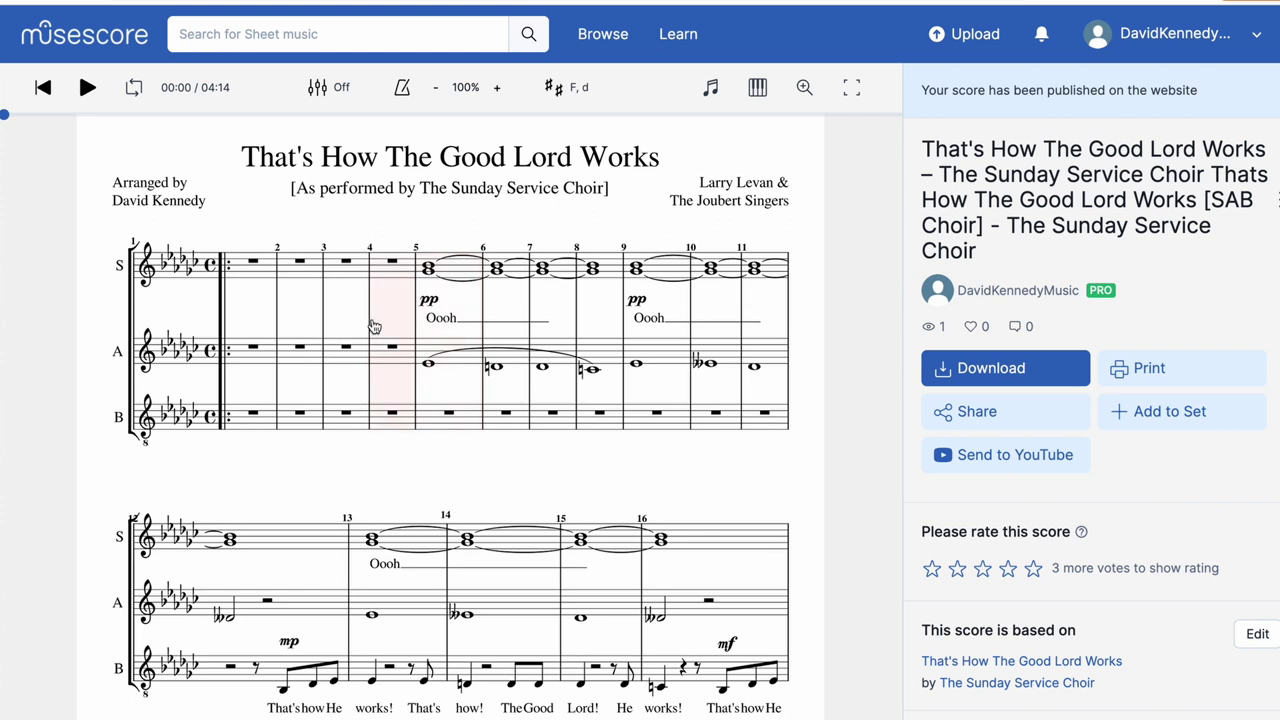
# Play the choir score from measure 5, pause it, and open the account menu.
pyautogui.scroll(-1, 467, 302)
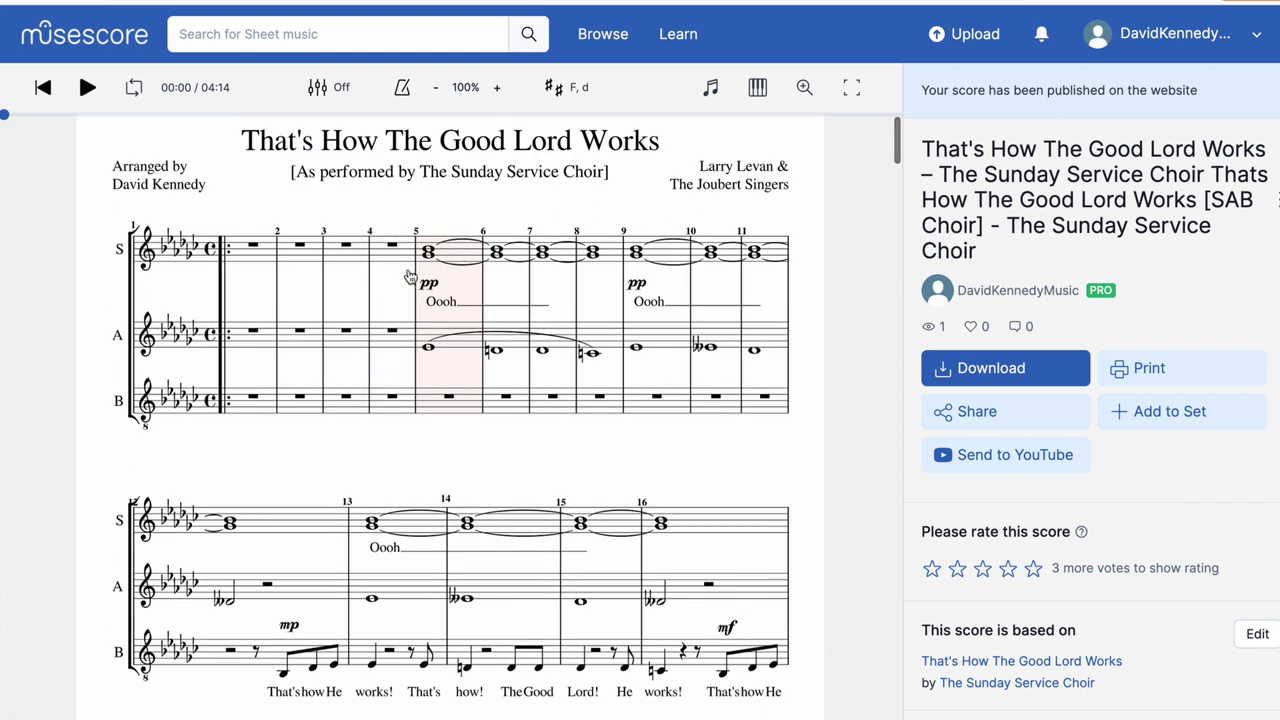
pyautogui.scroll(1, 408, 276)
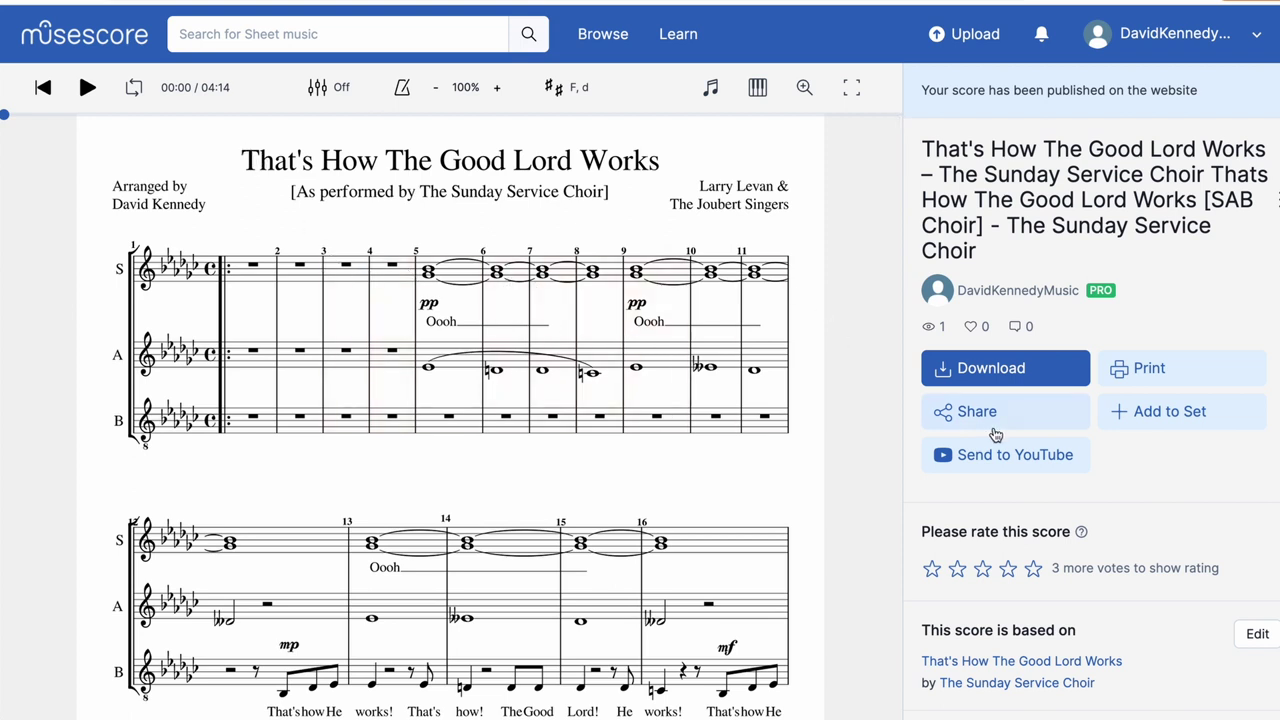
pyautogui.click(452, 278)
pyautogui.press('space')
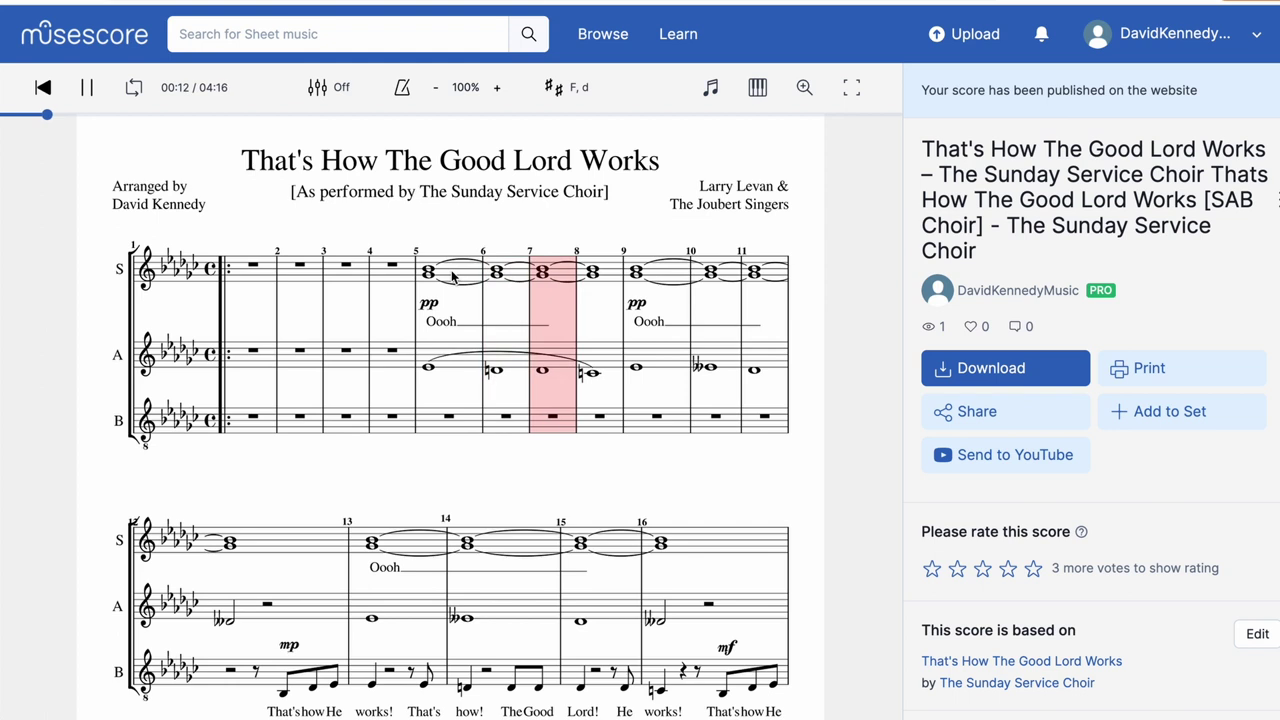
pyautogui.press('space')
pyautogui.scroll(-1, 605, 440)
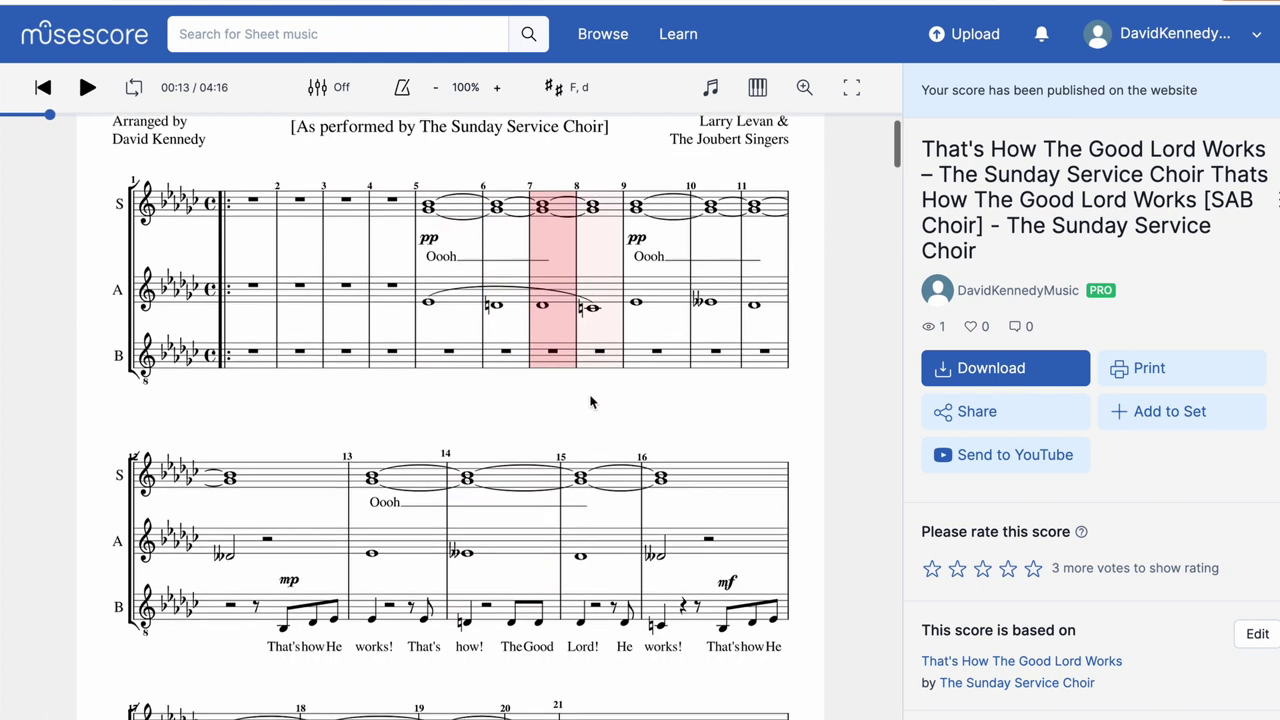
pyautogui.click(1220, 40)
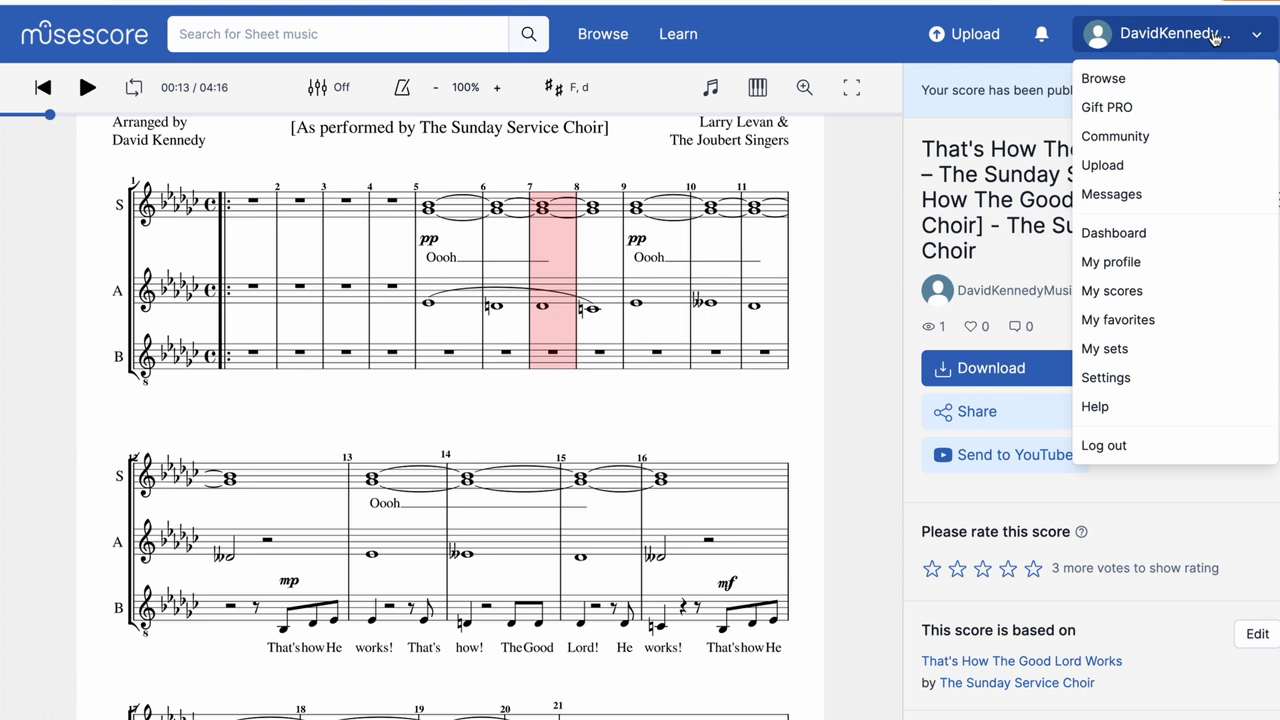
# Open El Pequeño Español from My scores and play it from measure 1, then pause.
pyautogui.click(1129, 300)
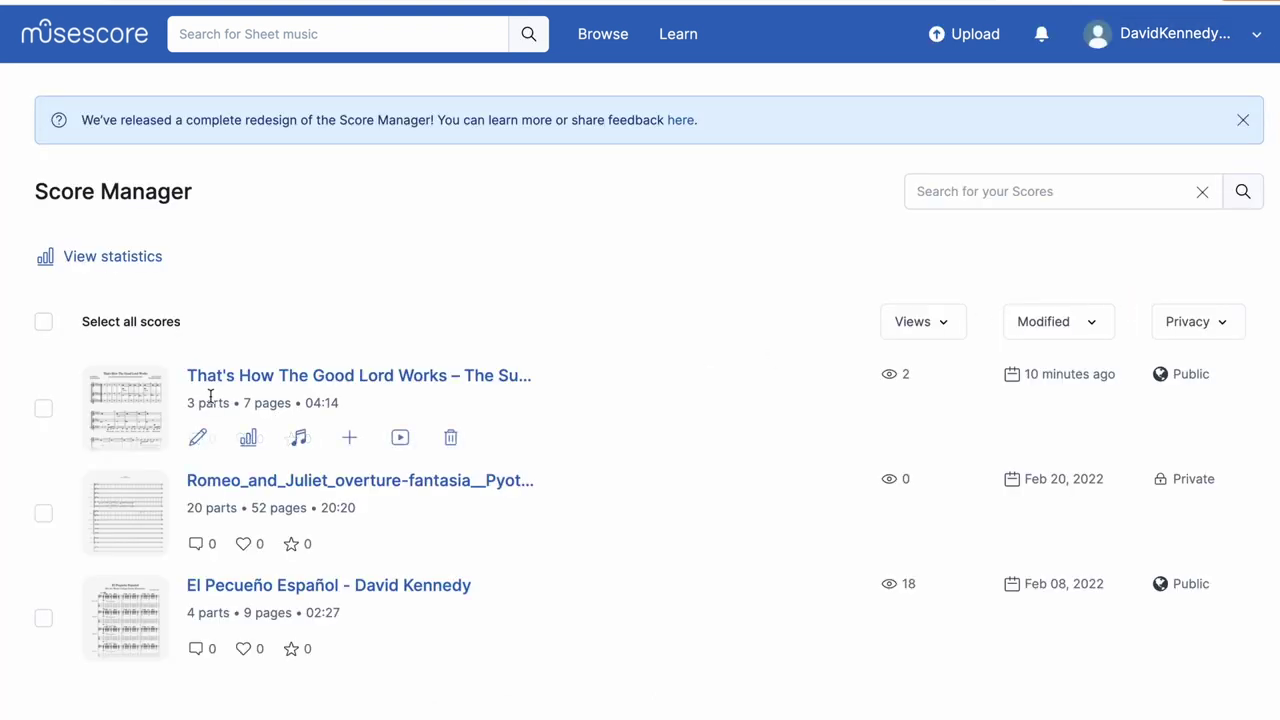
pyautogui.click(128, 610)
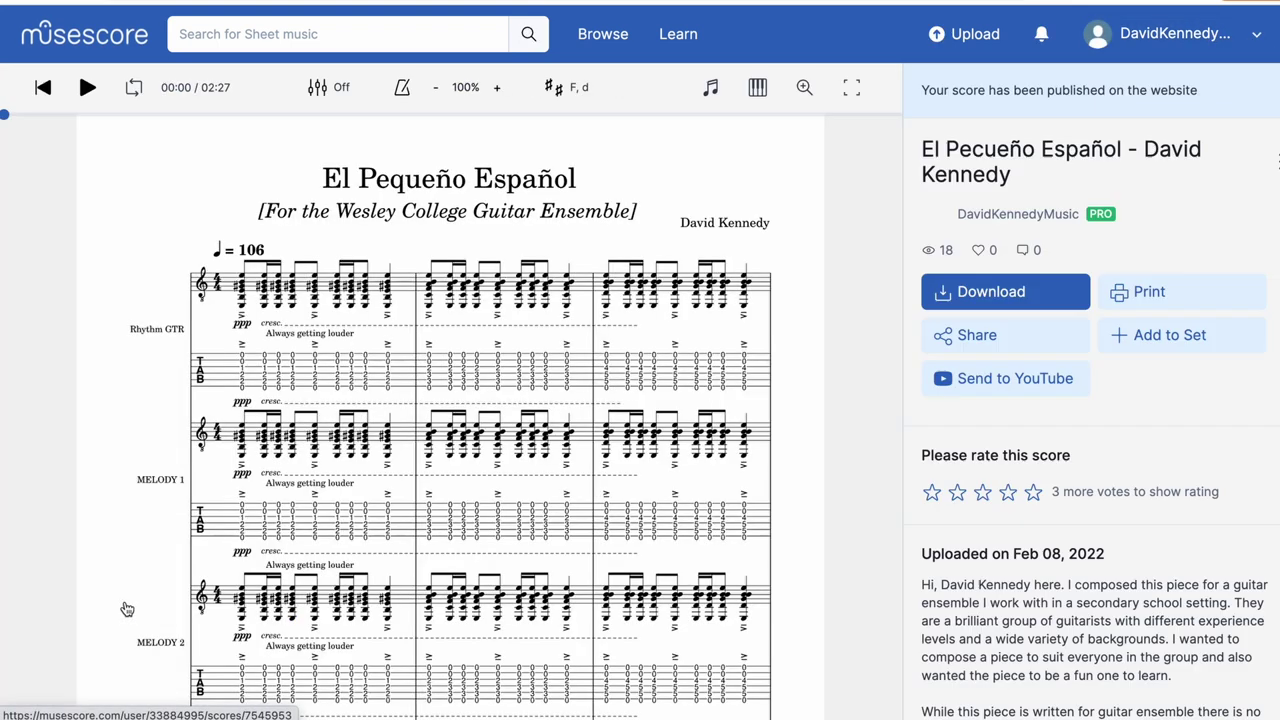
pyautogui.scroll(-1, 229, 355)
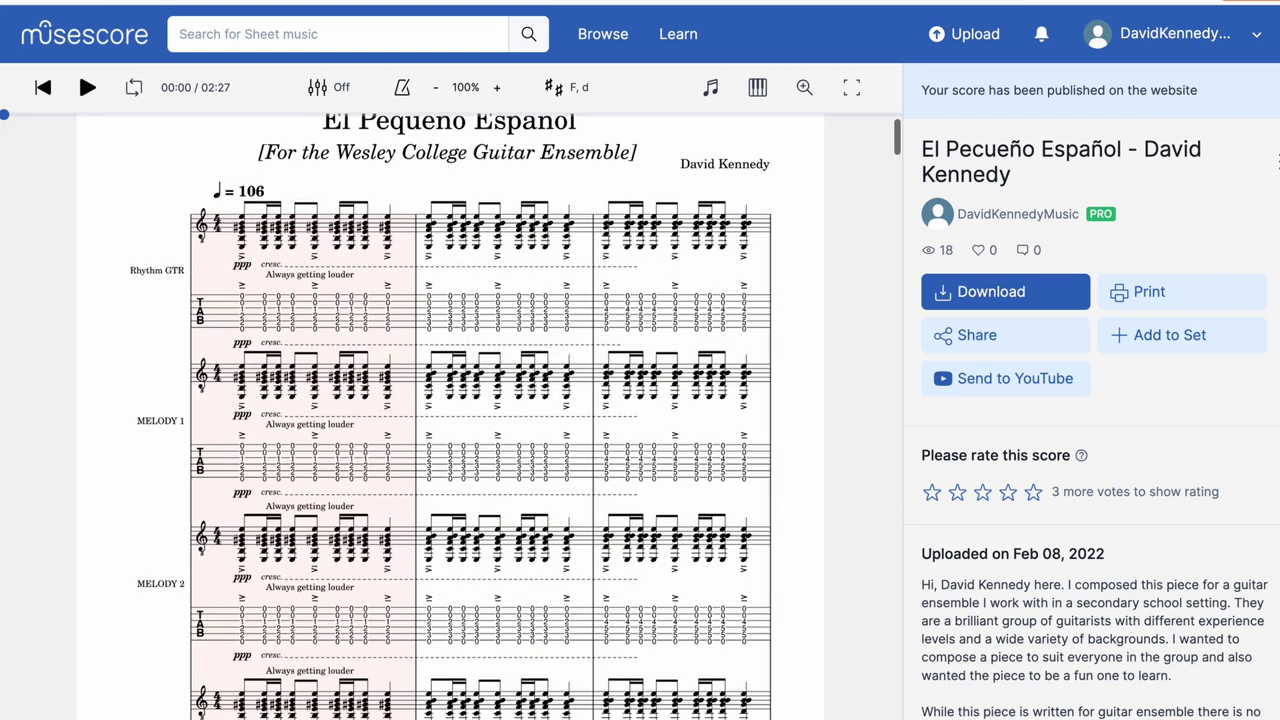
pyautogui.click(276, 247)
pyautogui.press('space')
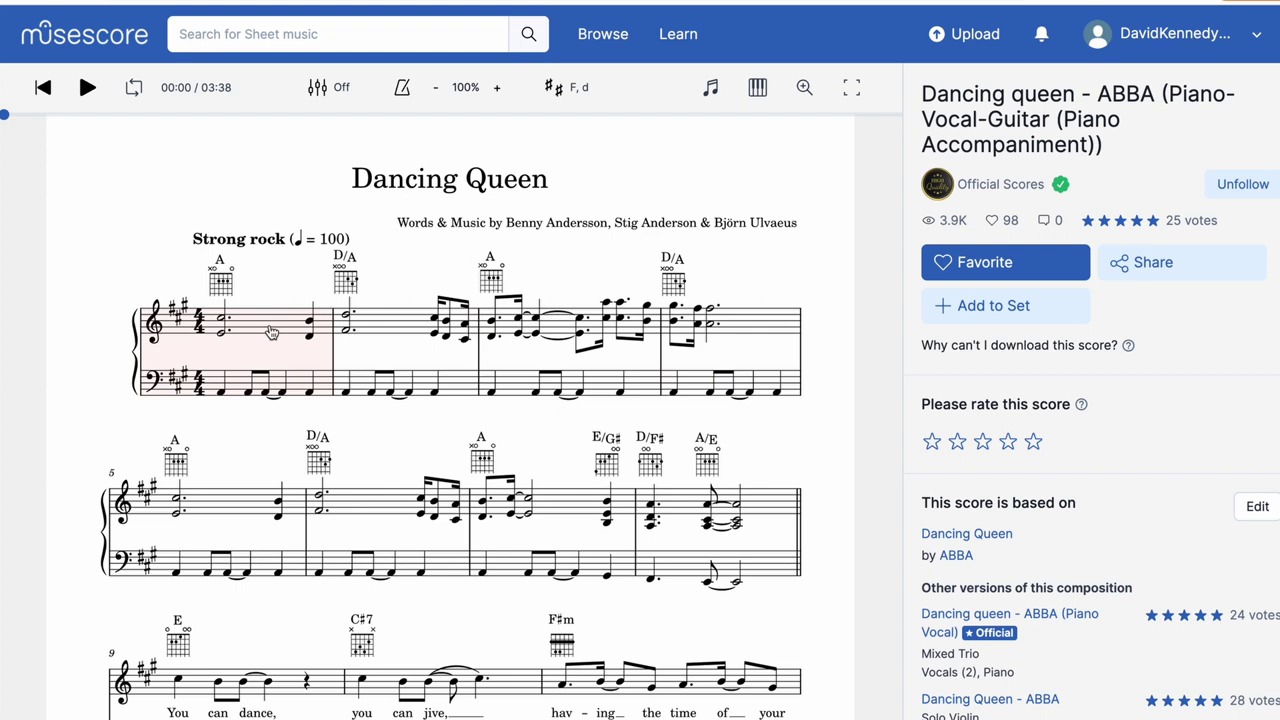
pyautogui.scroll(-1, 258, 333)
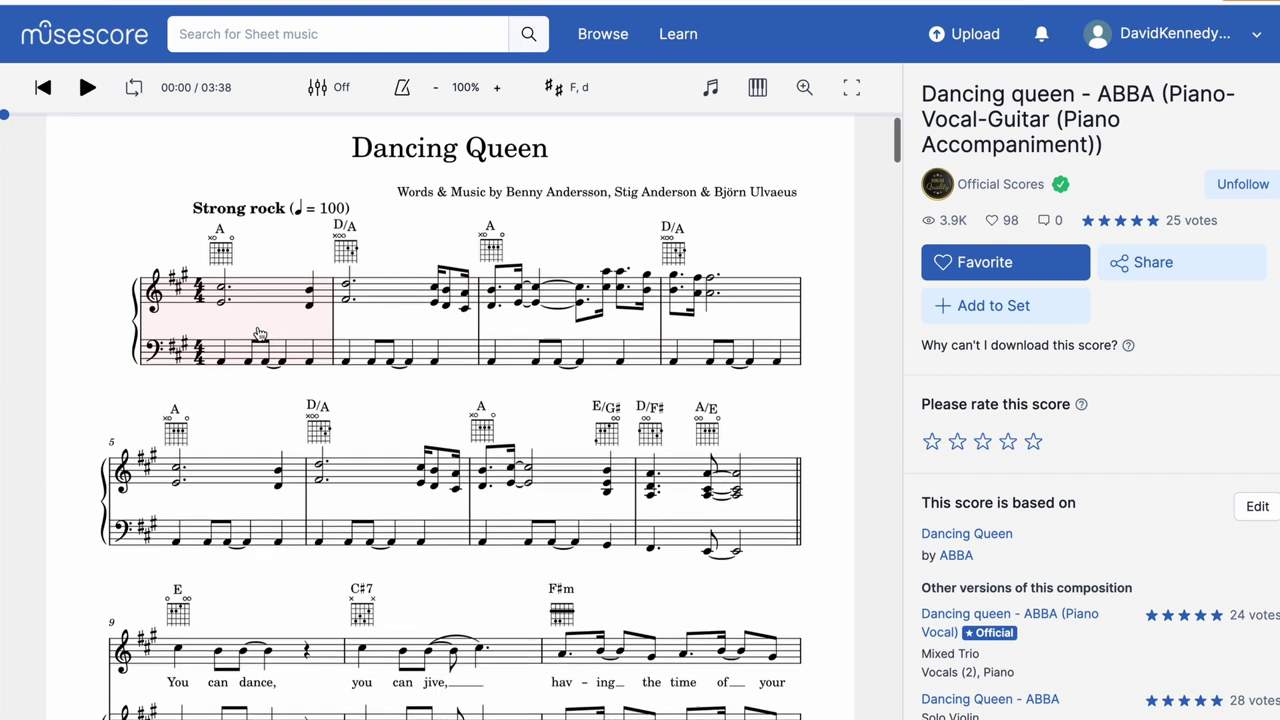
pyautogui.scroll(-1, 245, 297)
pyautogui.scroll(1, 245, 297)
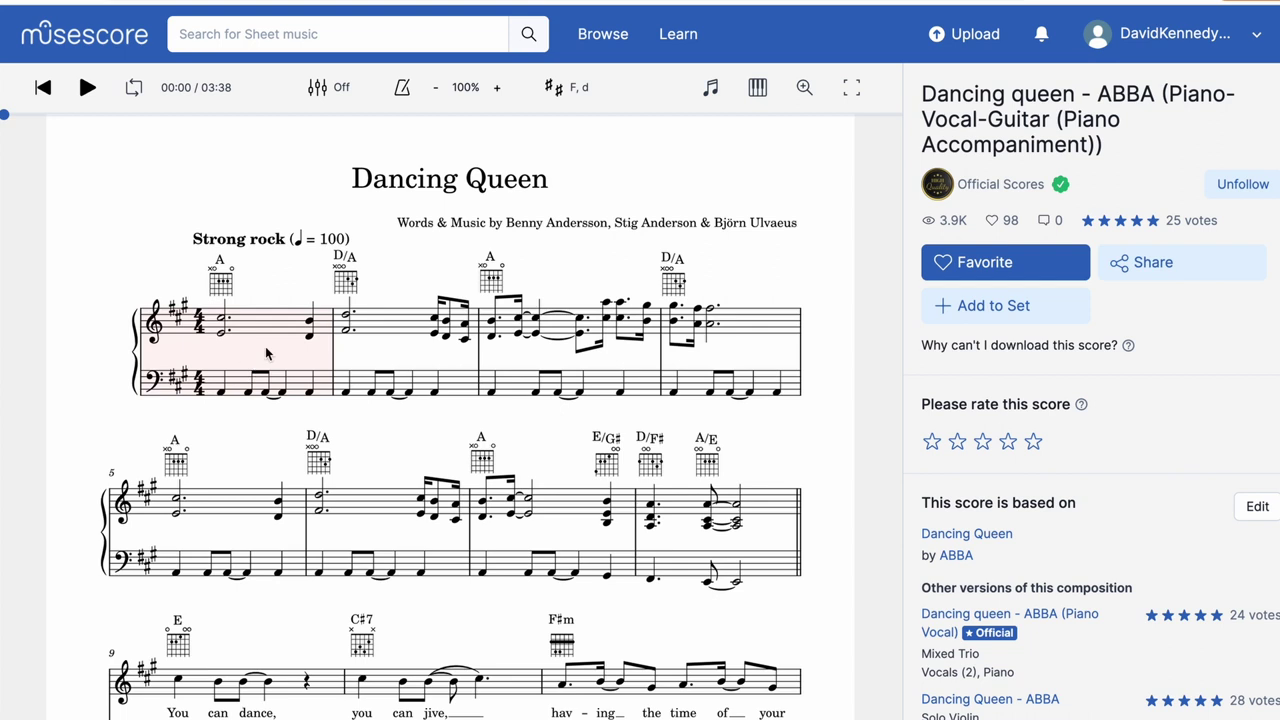
pyautogui.scroll(-1, 266, 352)
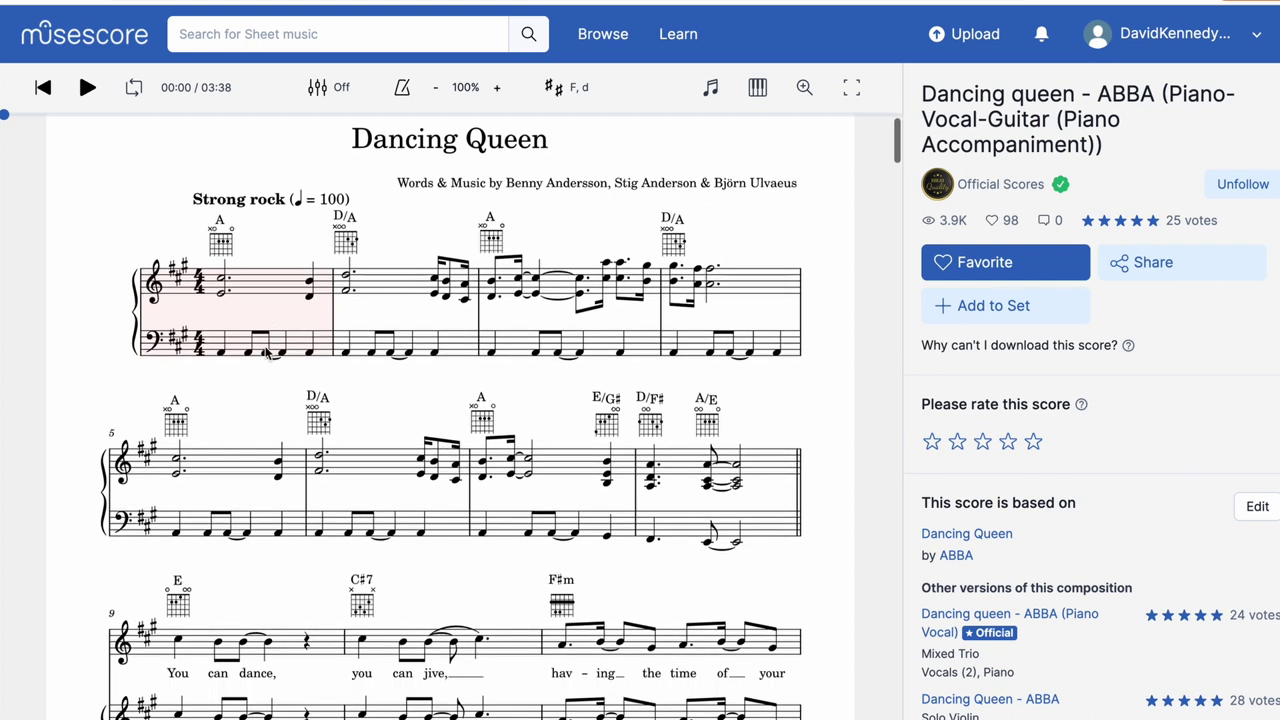
pyautogui.scroll(1, 348, 276)
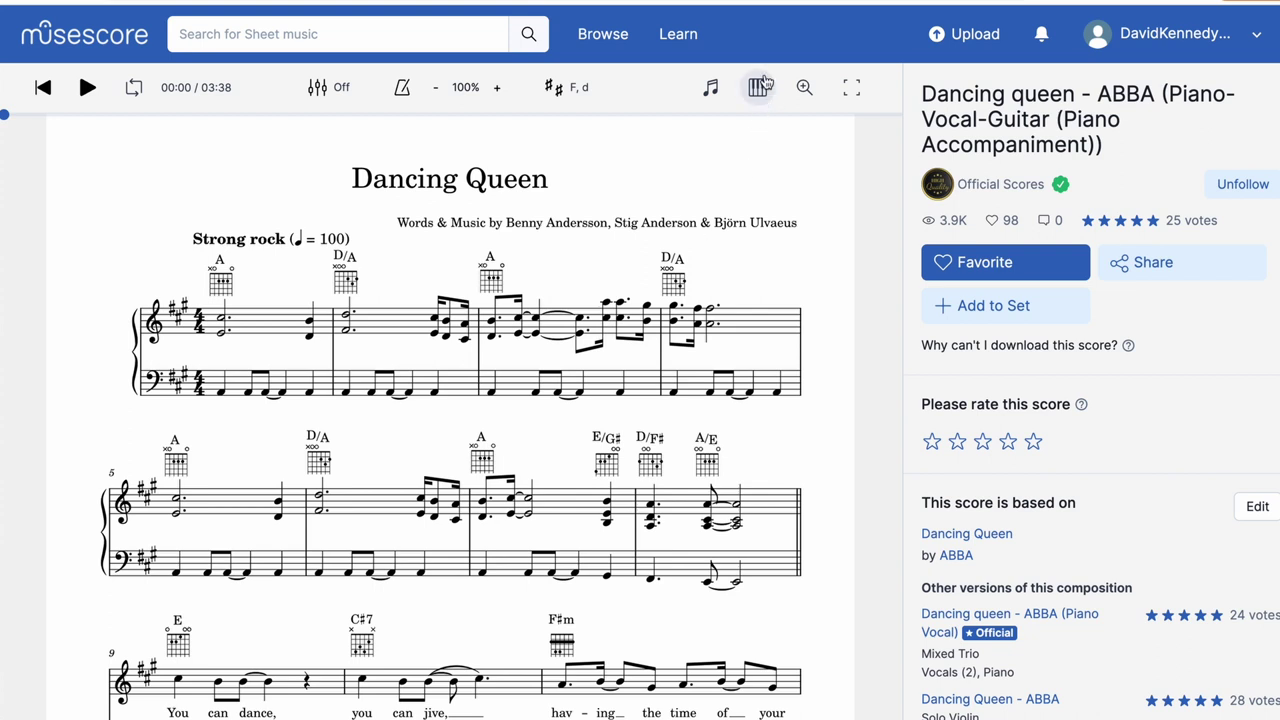
# Show the piano keyboard and play Dancing Queen from measure 1, pausing after three bars.
pyautogui.click(710, 91)
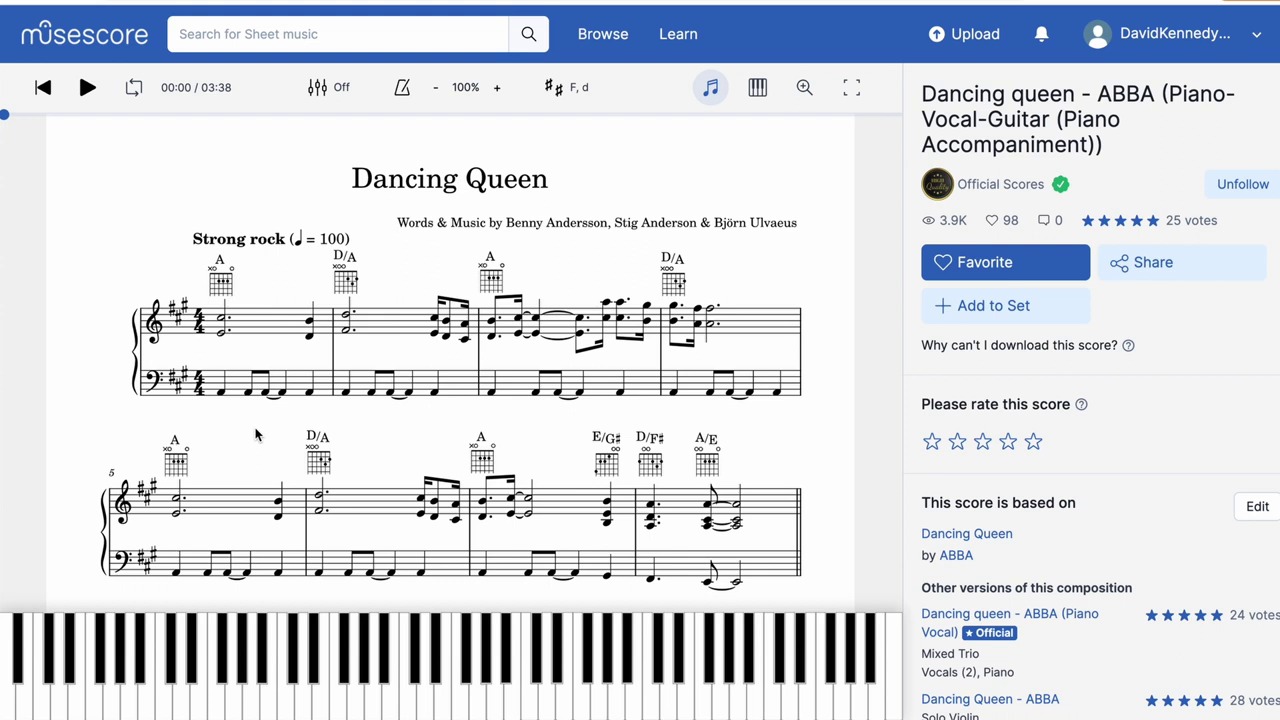
pyautogui.click(256, 320)
pyautogui.press('space')
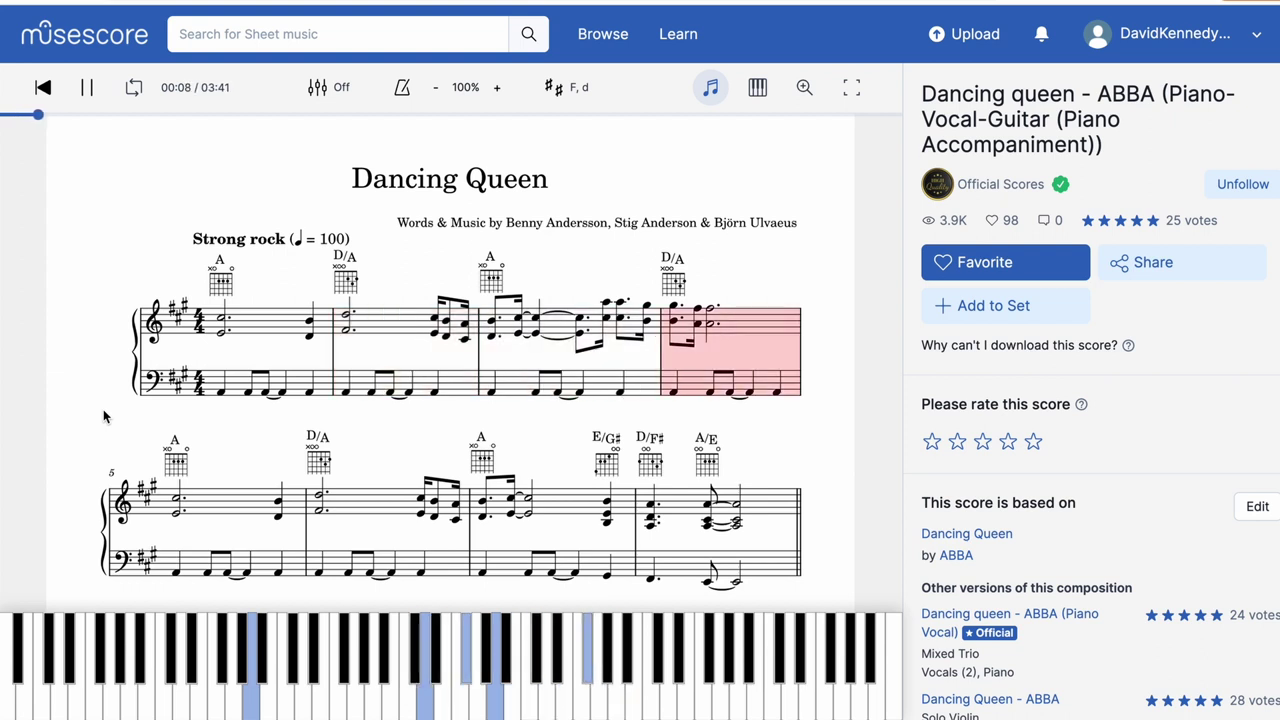
pyautogui.press('space')
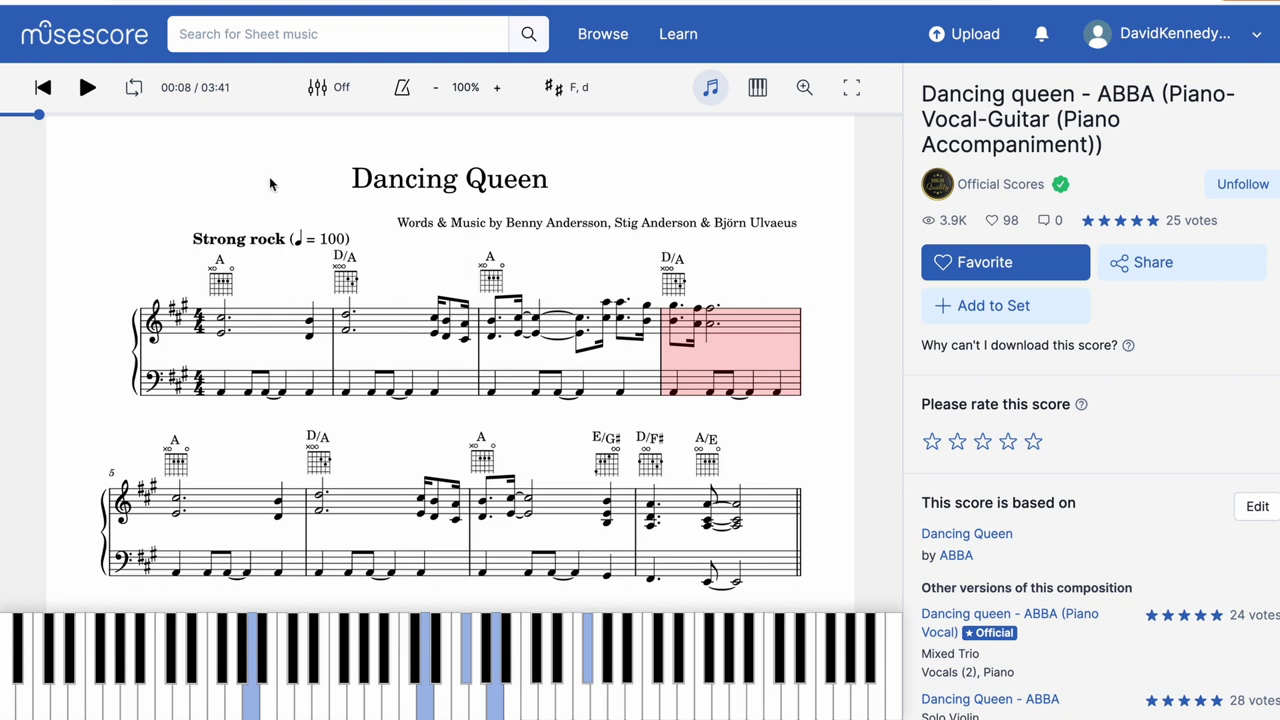